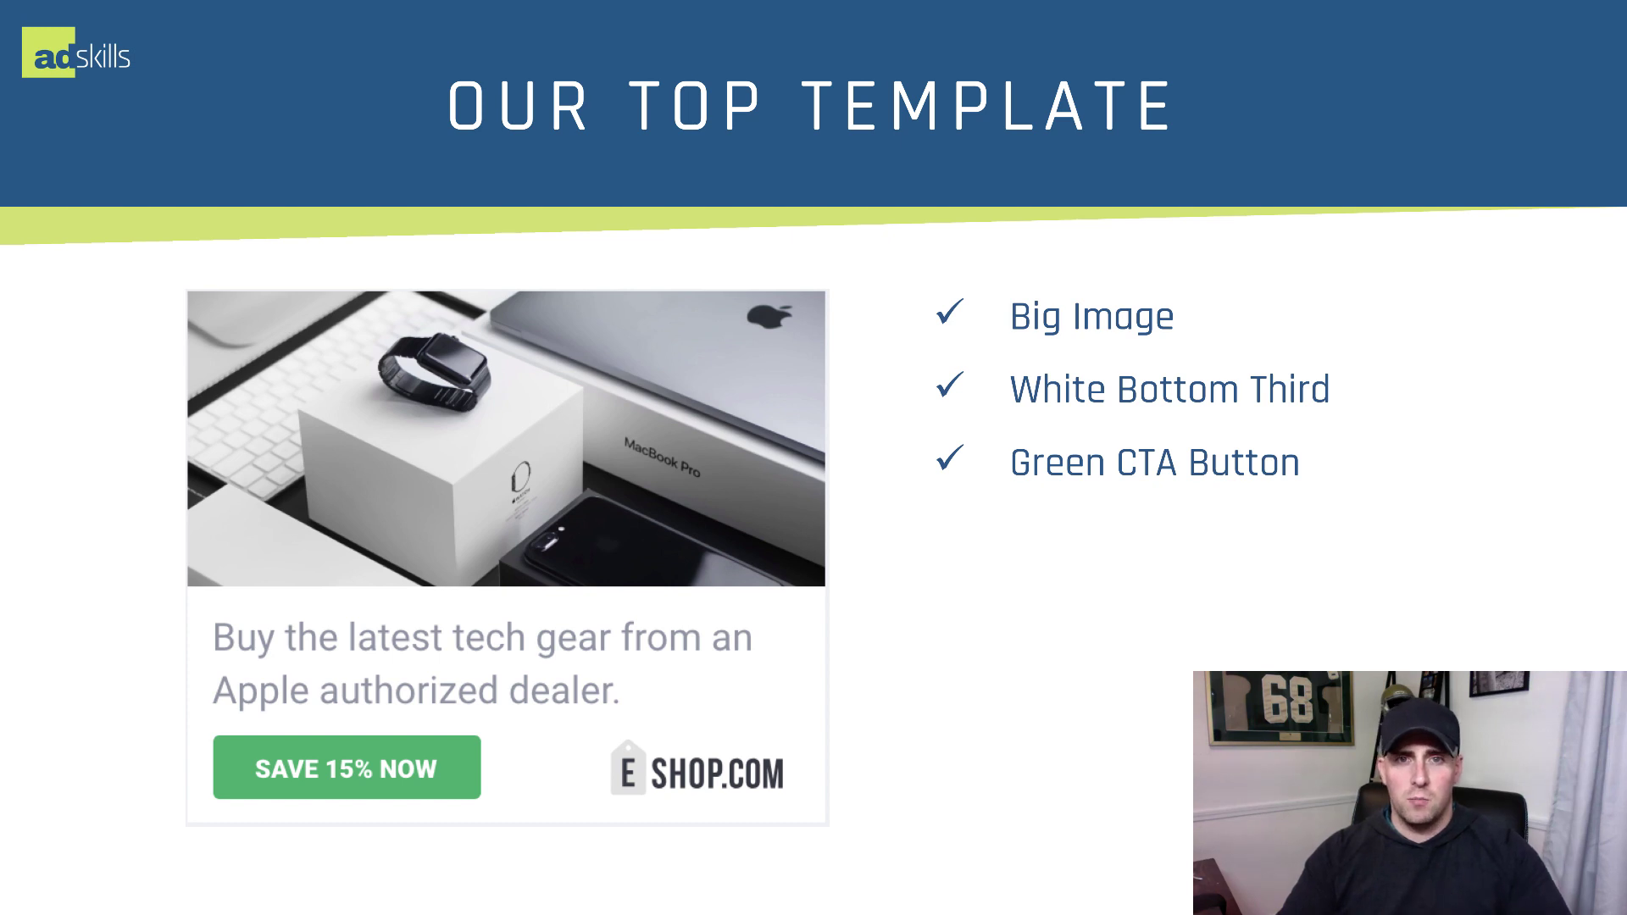
key("Right")
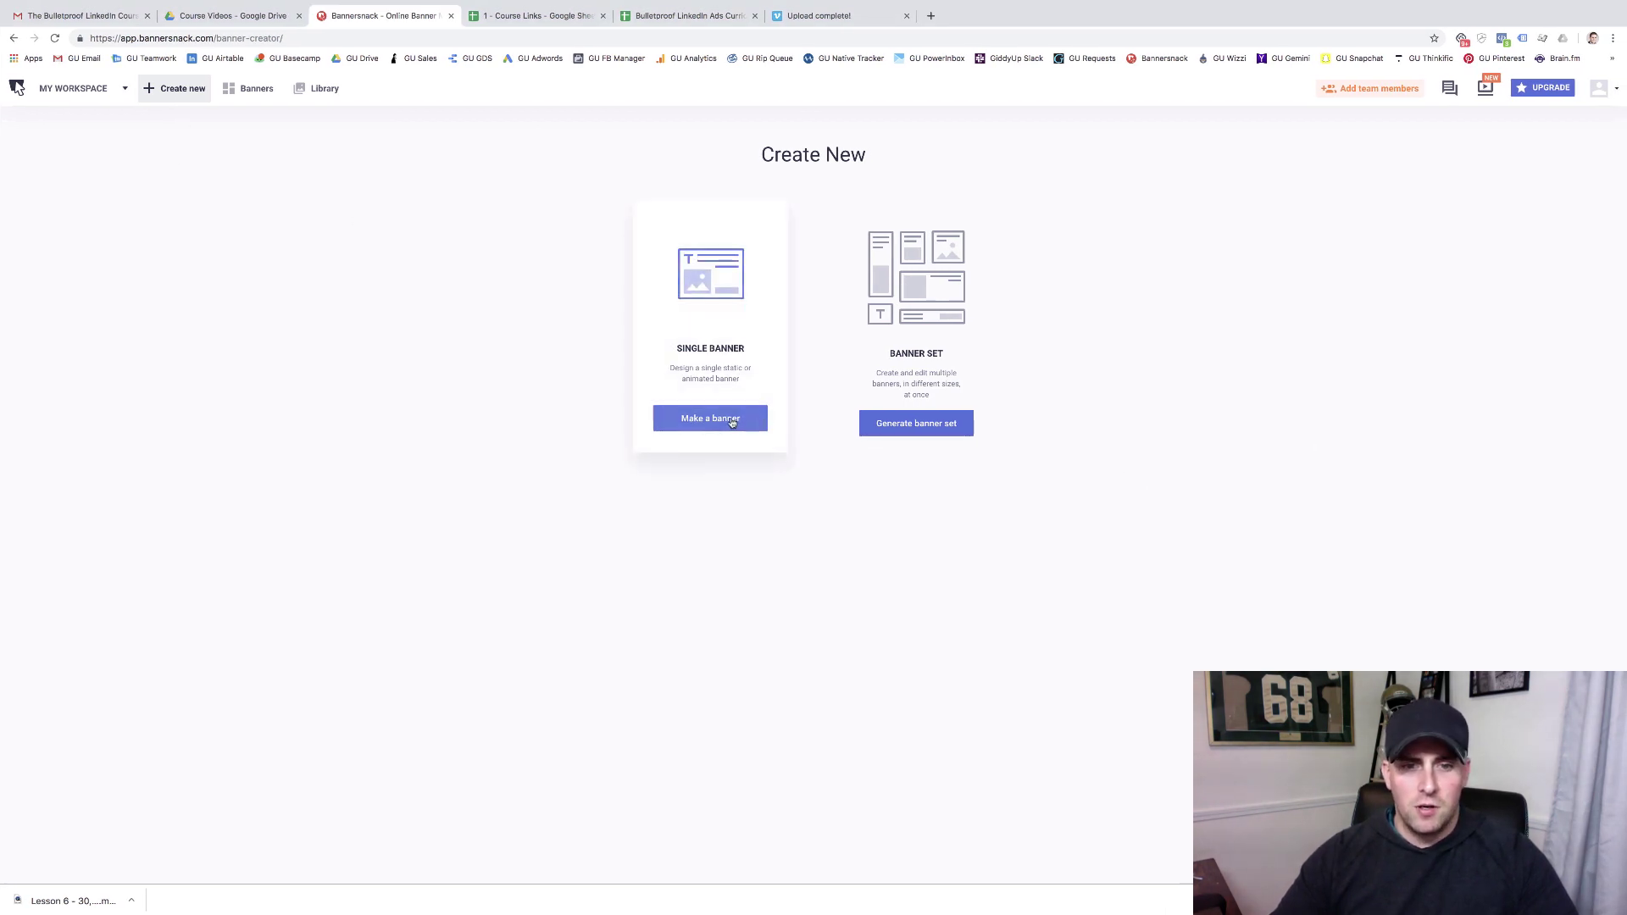
Step: Start a new banner set with the Medium Rectangle, Leaderboard and Half Page sizes and continue to template selection
left_click(897, 423)
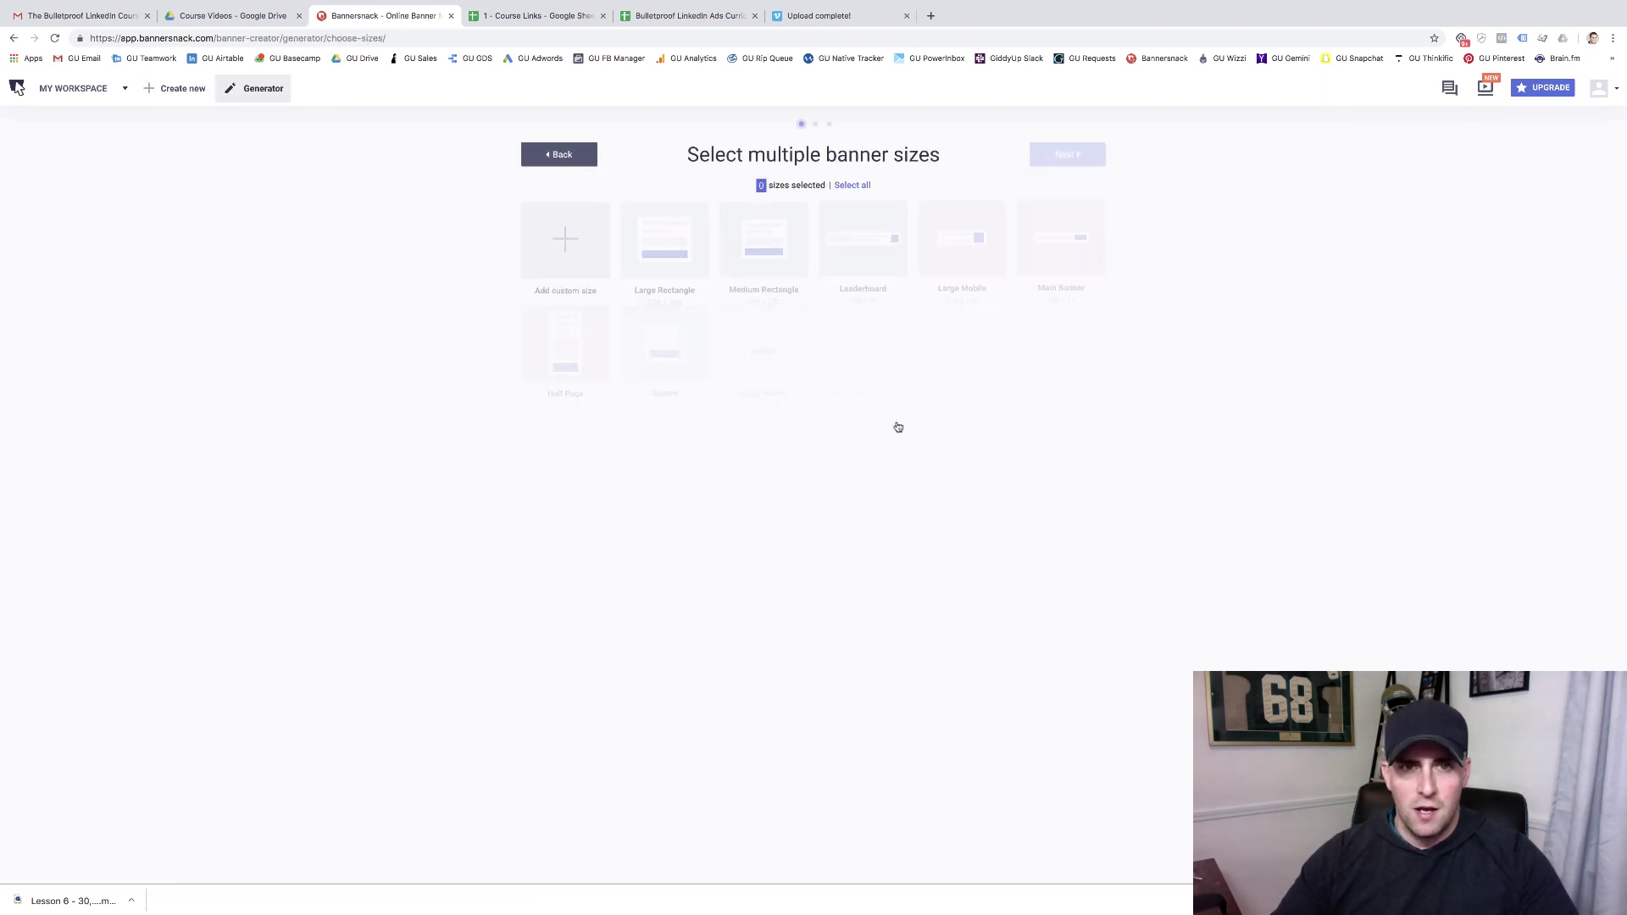
left_click(753, 273)
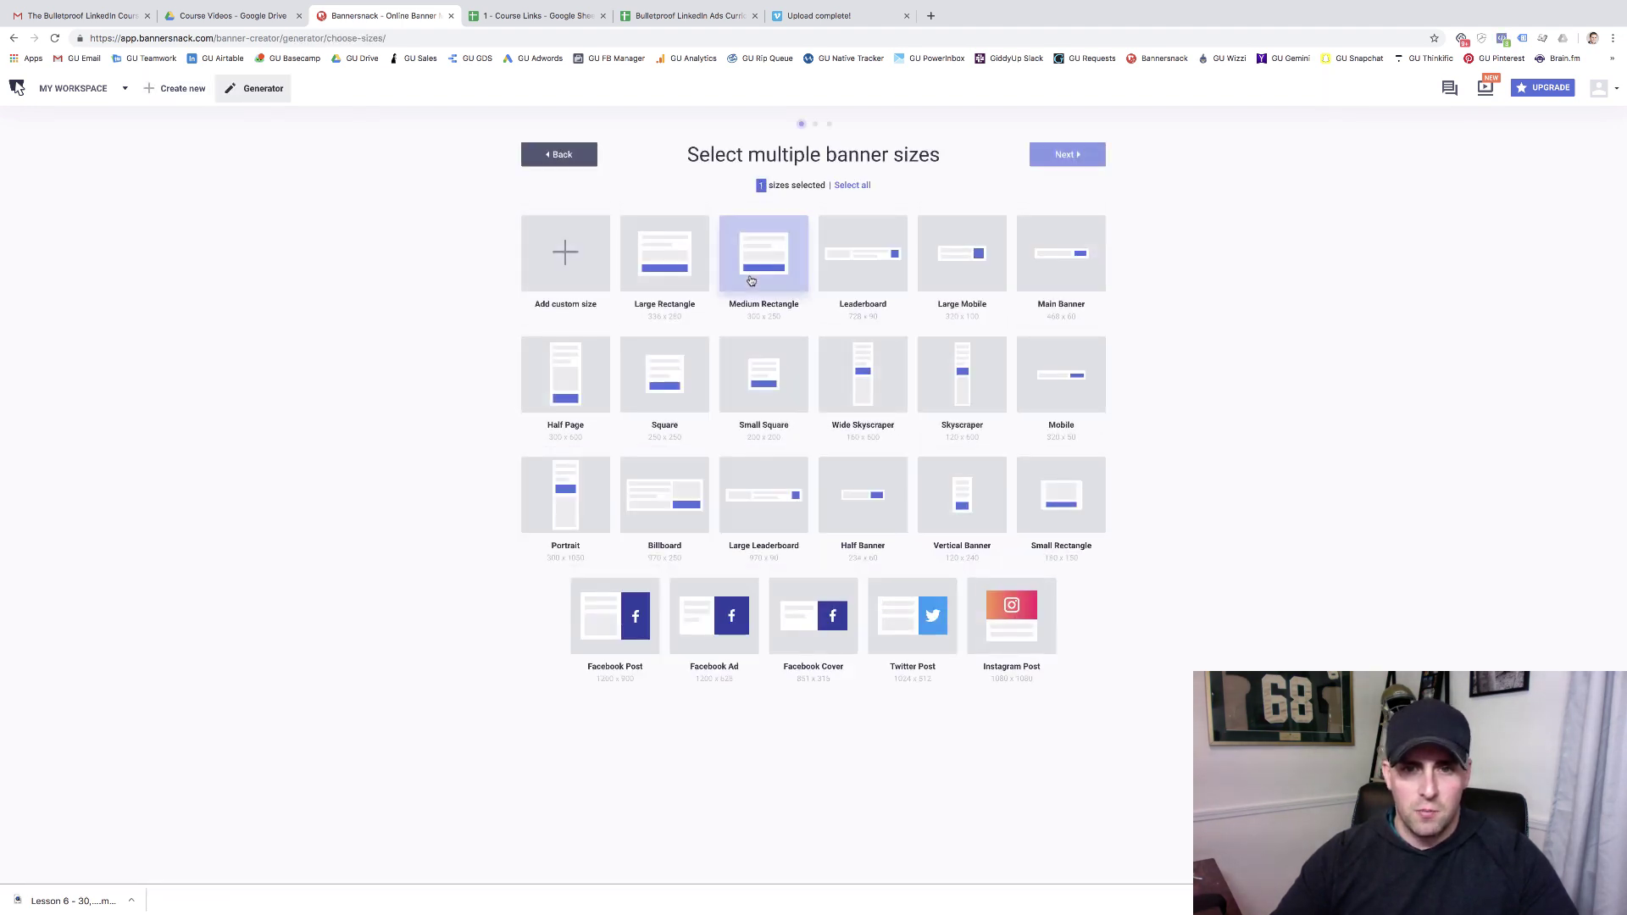
left_click(900, 282)
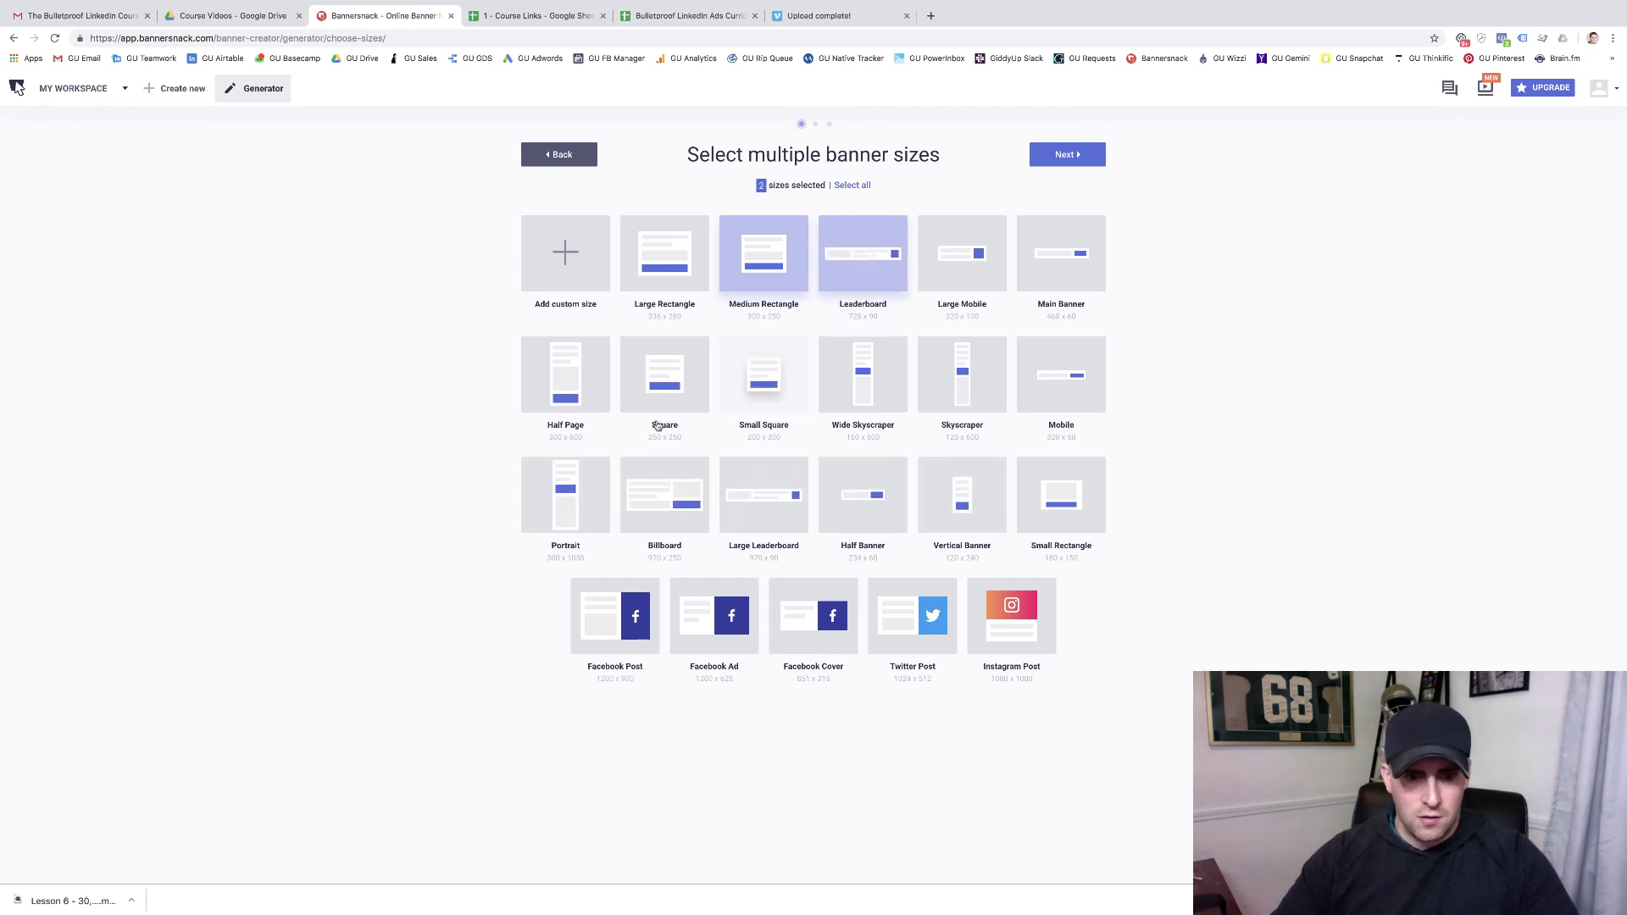
left_click(572, 377)
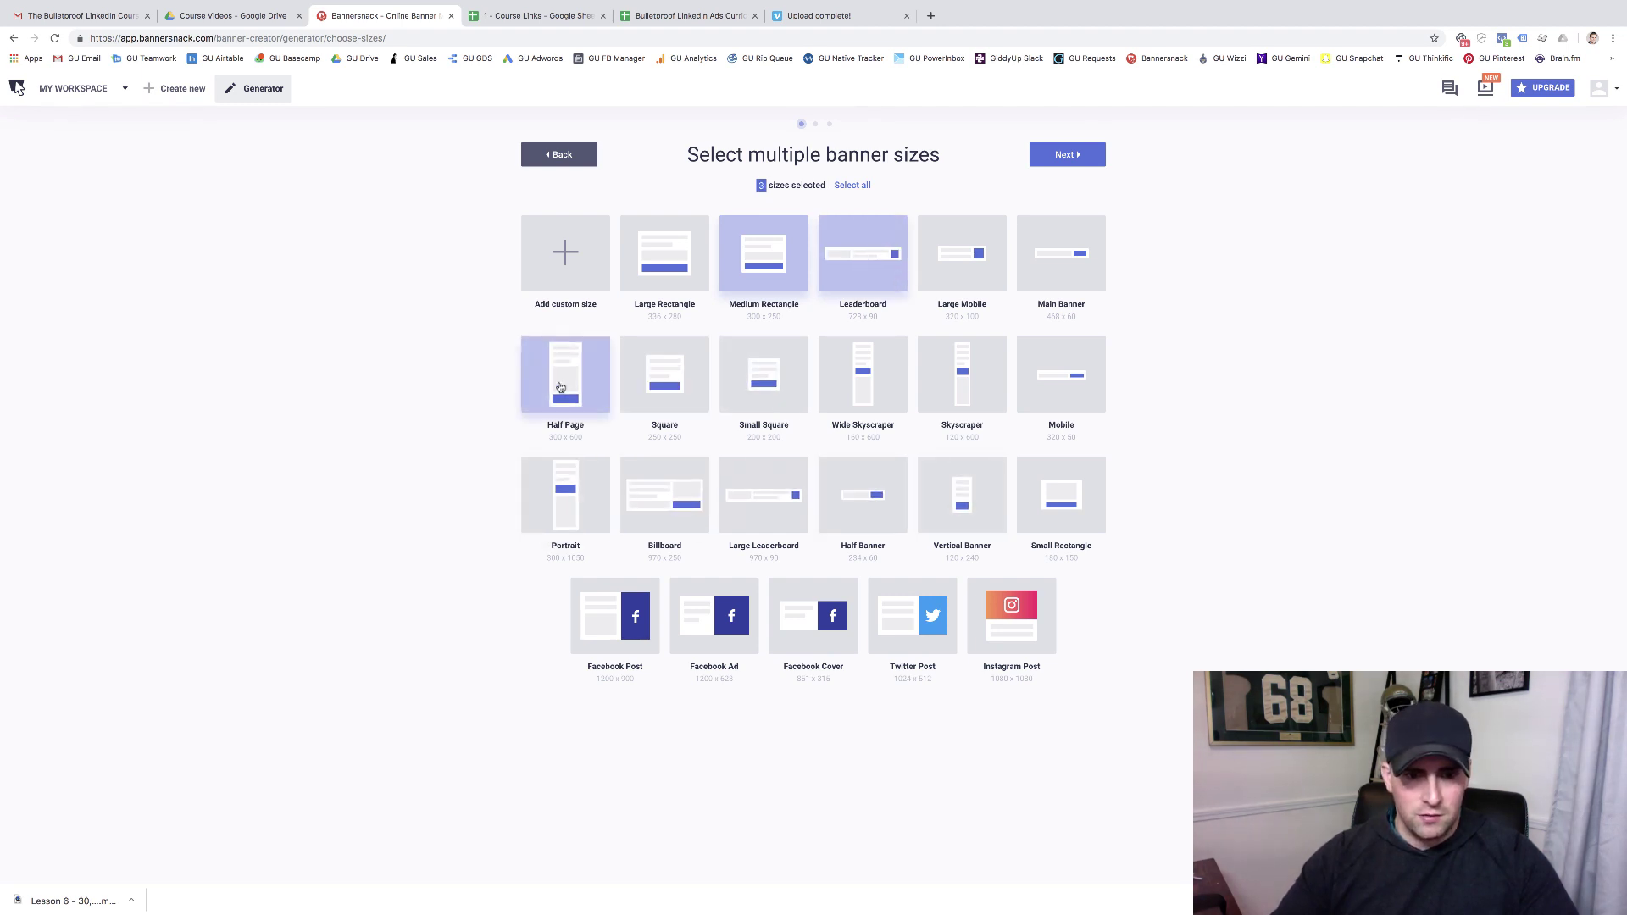
left_click(1057, 156)
Step: Choose the animated template advertising the latest tech gear from an Apple authorized dealer
left_click(832, 189)
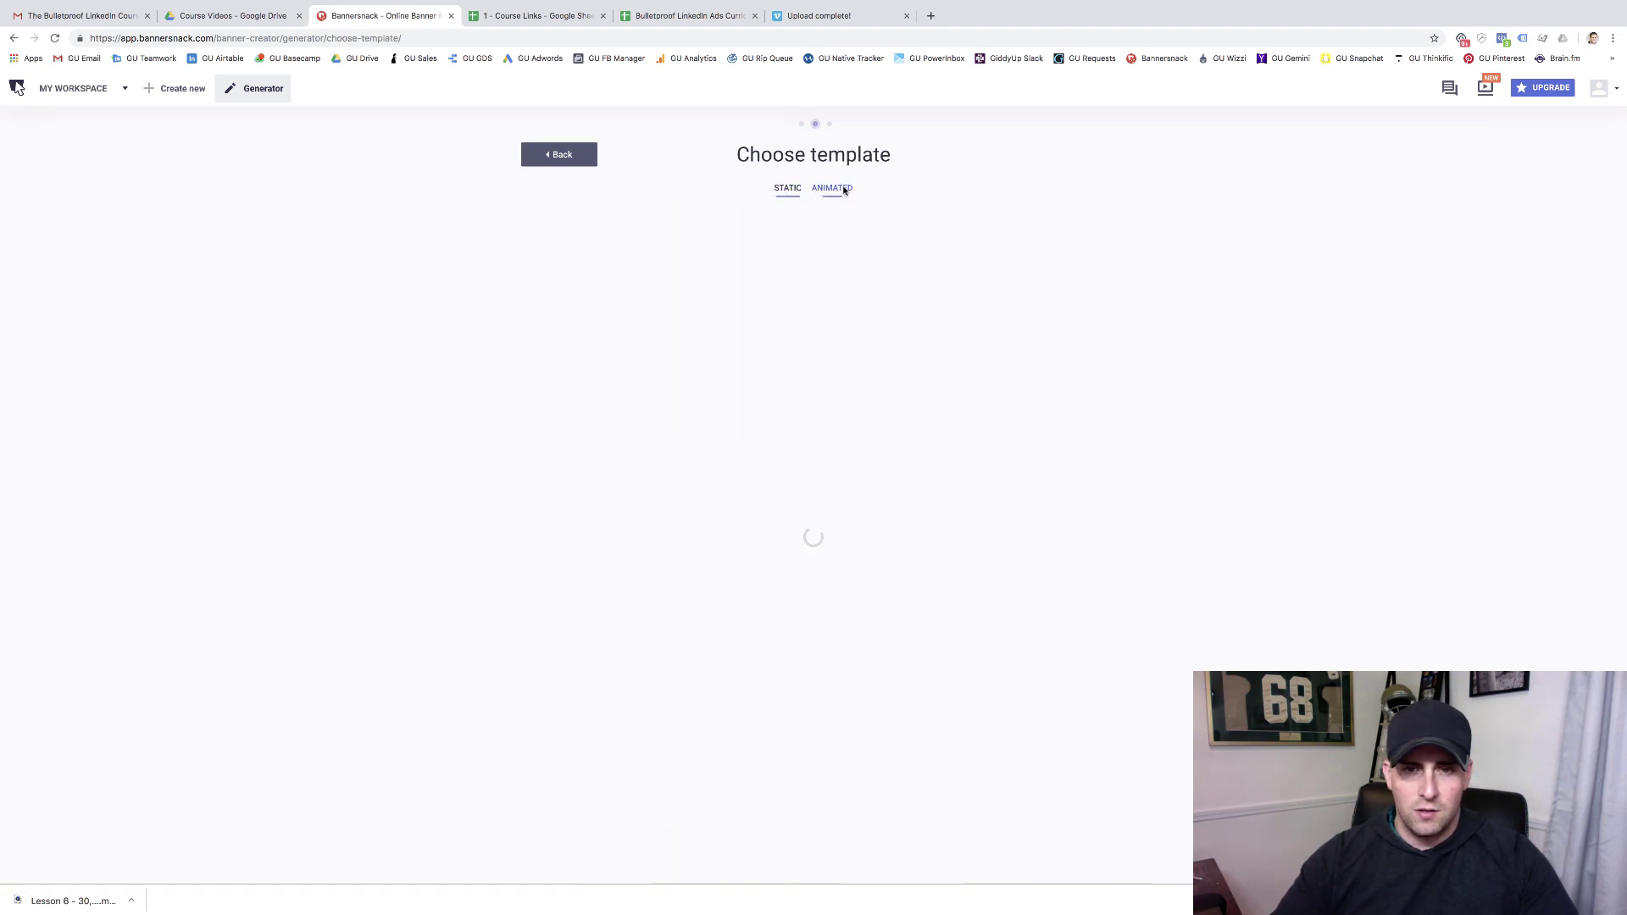
scroll(883, 565, "down", 2)
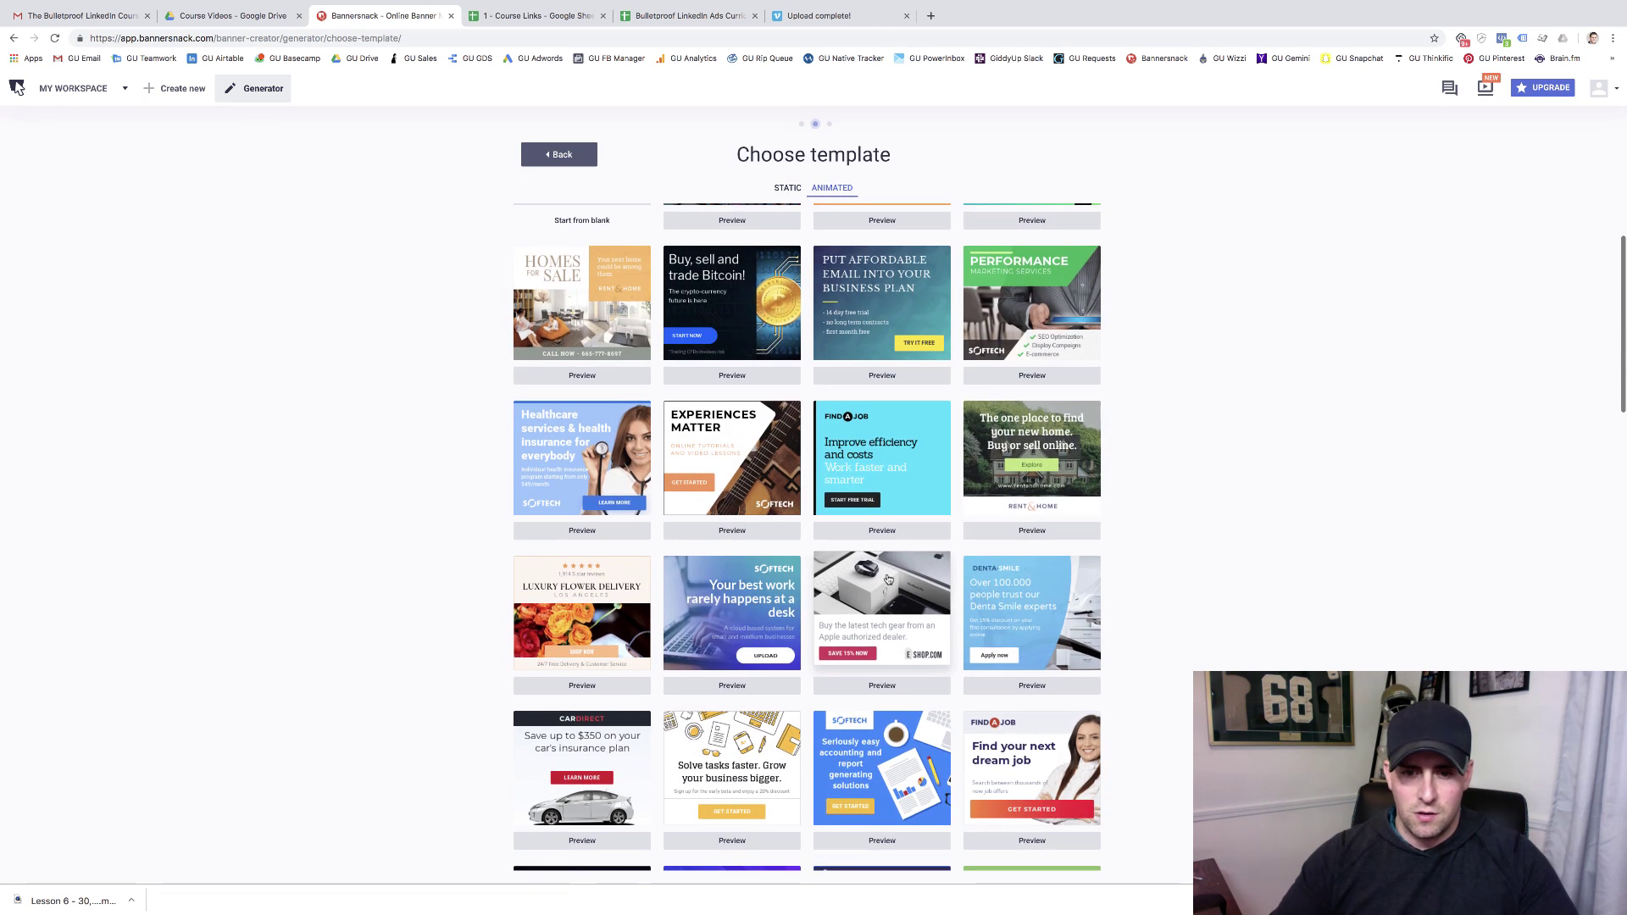
left_click(883, 566)
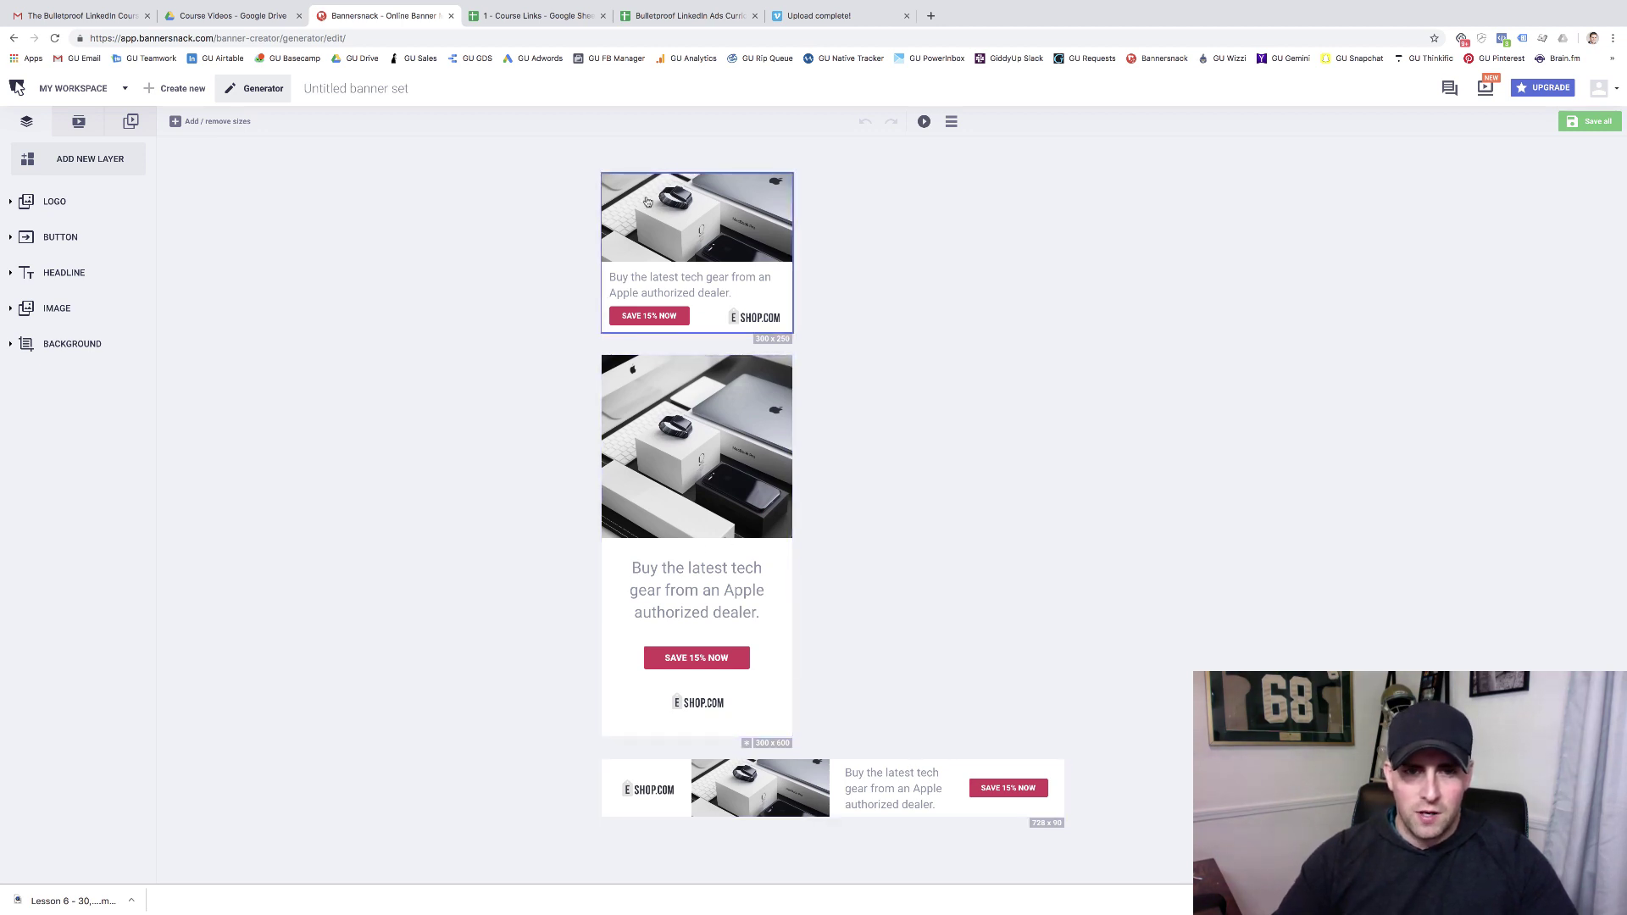
Step: Replace the template's logo with the previously uploaded AdSkills logo across all banners
left_click(56, 211)
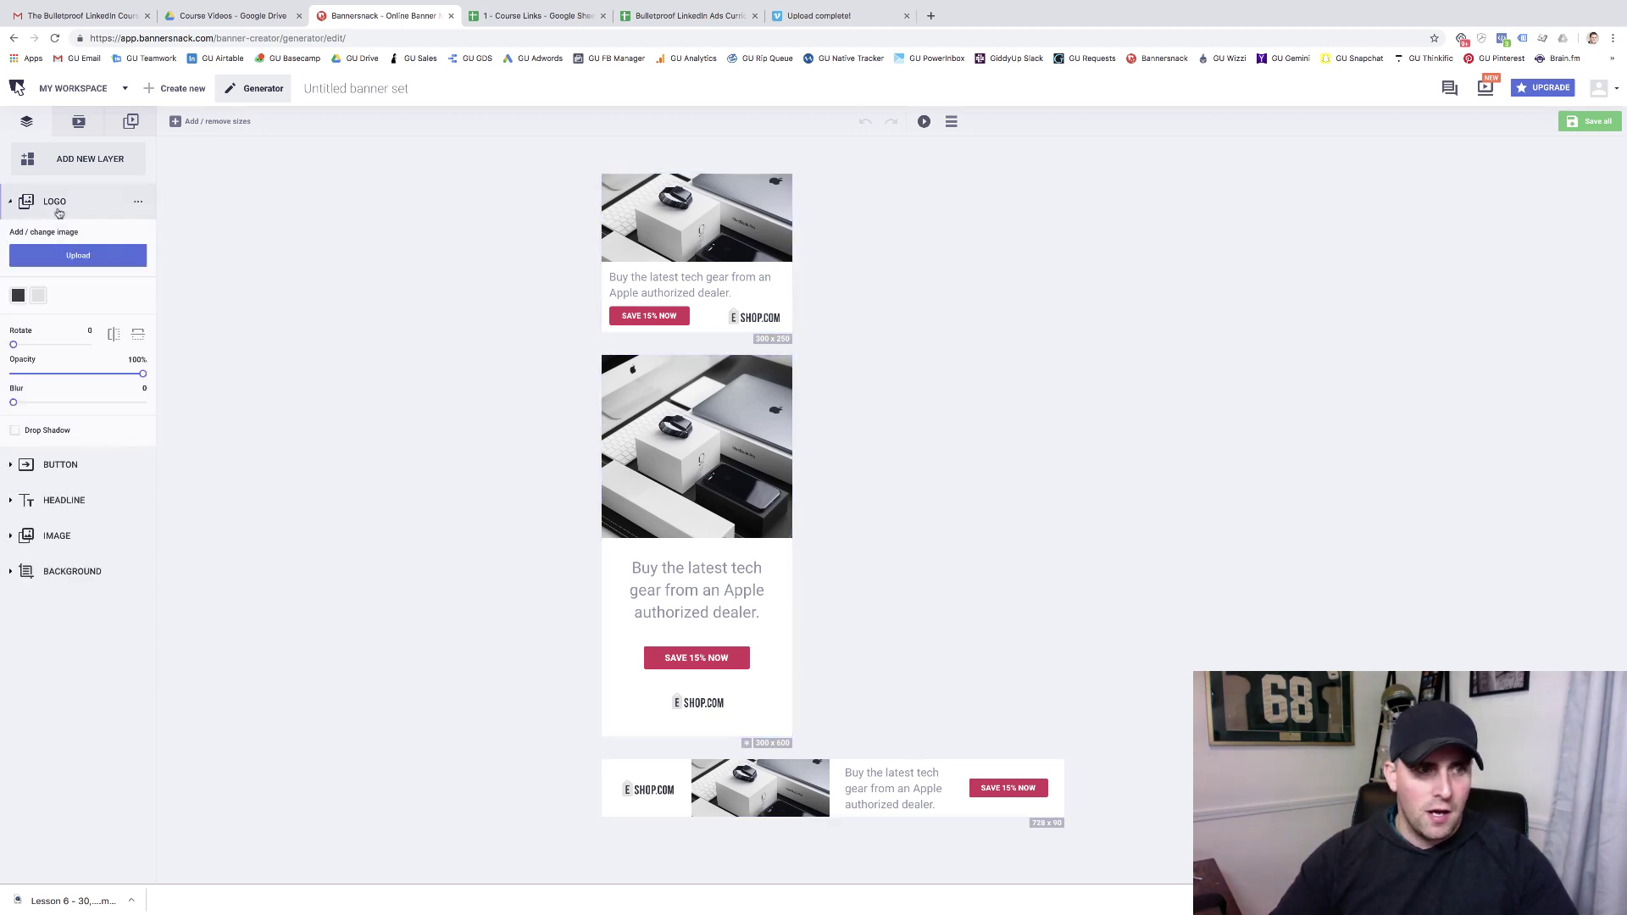
left_click(88, 258)
left_click(93, 476)
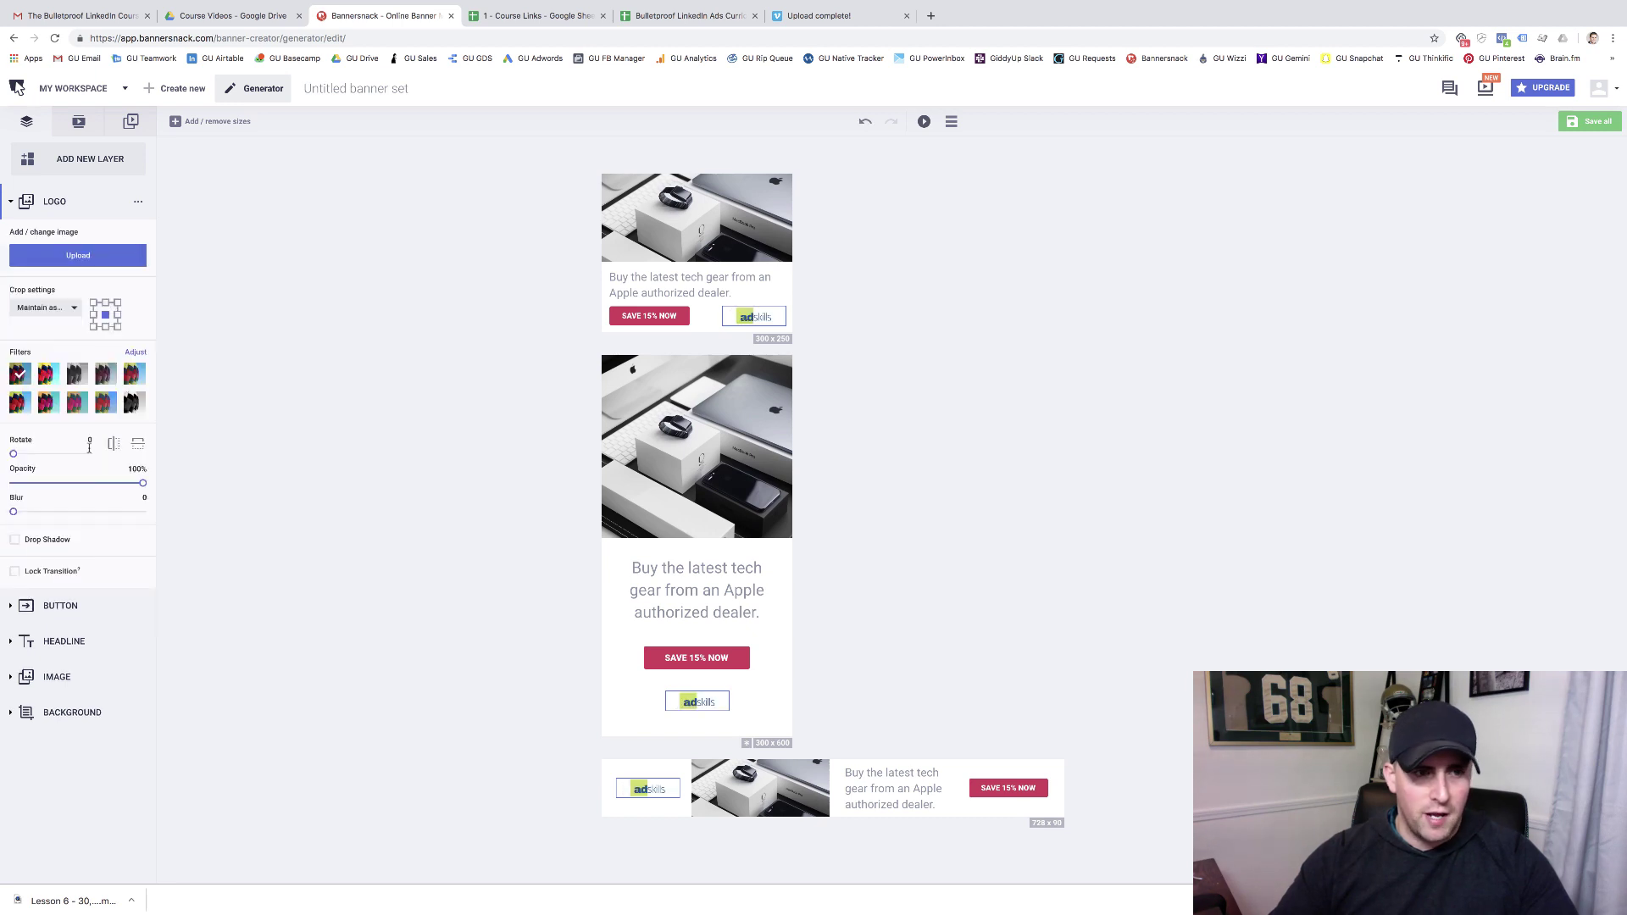
left_click(137, 203)
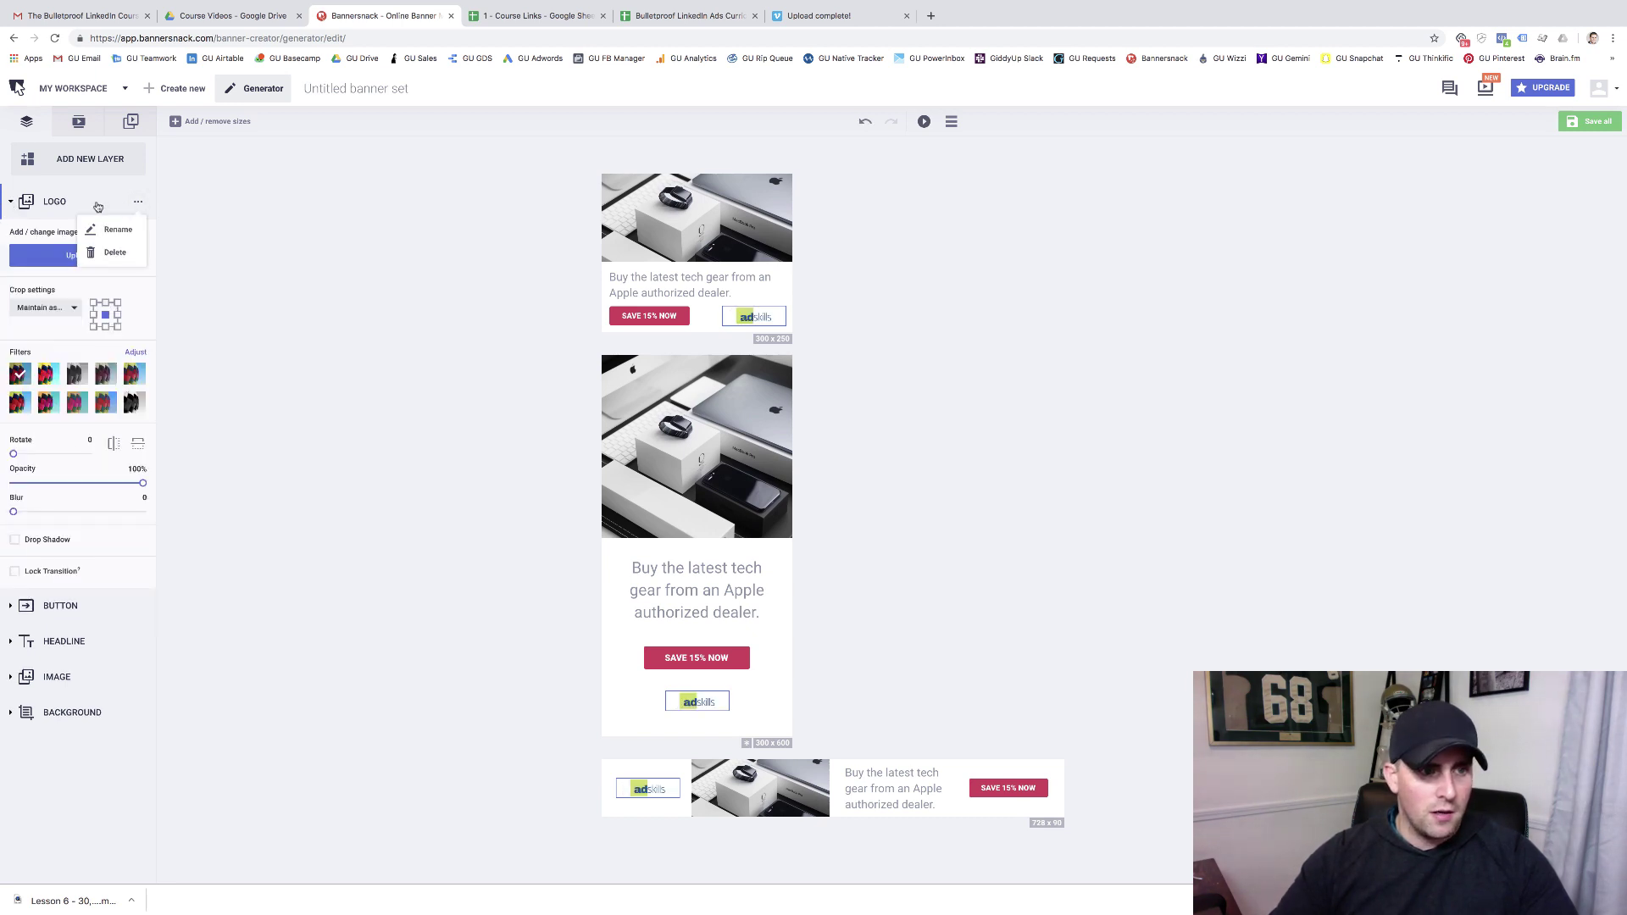
left_click(98, 205)
Step: Change the button label on all banners to "LEARN WHY"
left_click(87, 237)
triple_click(66, 337)
type("LEARN WHY")
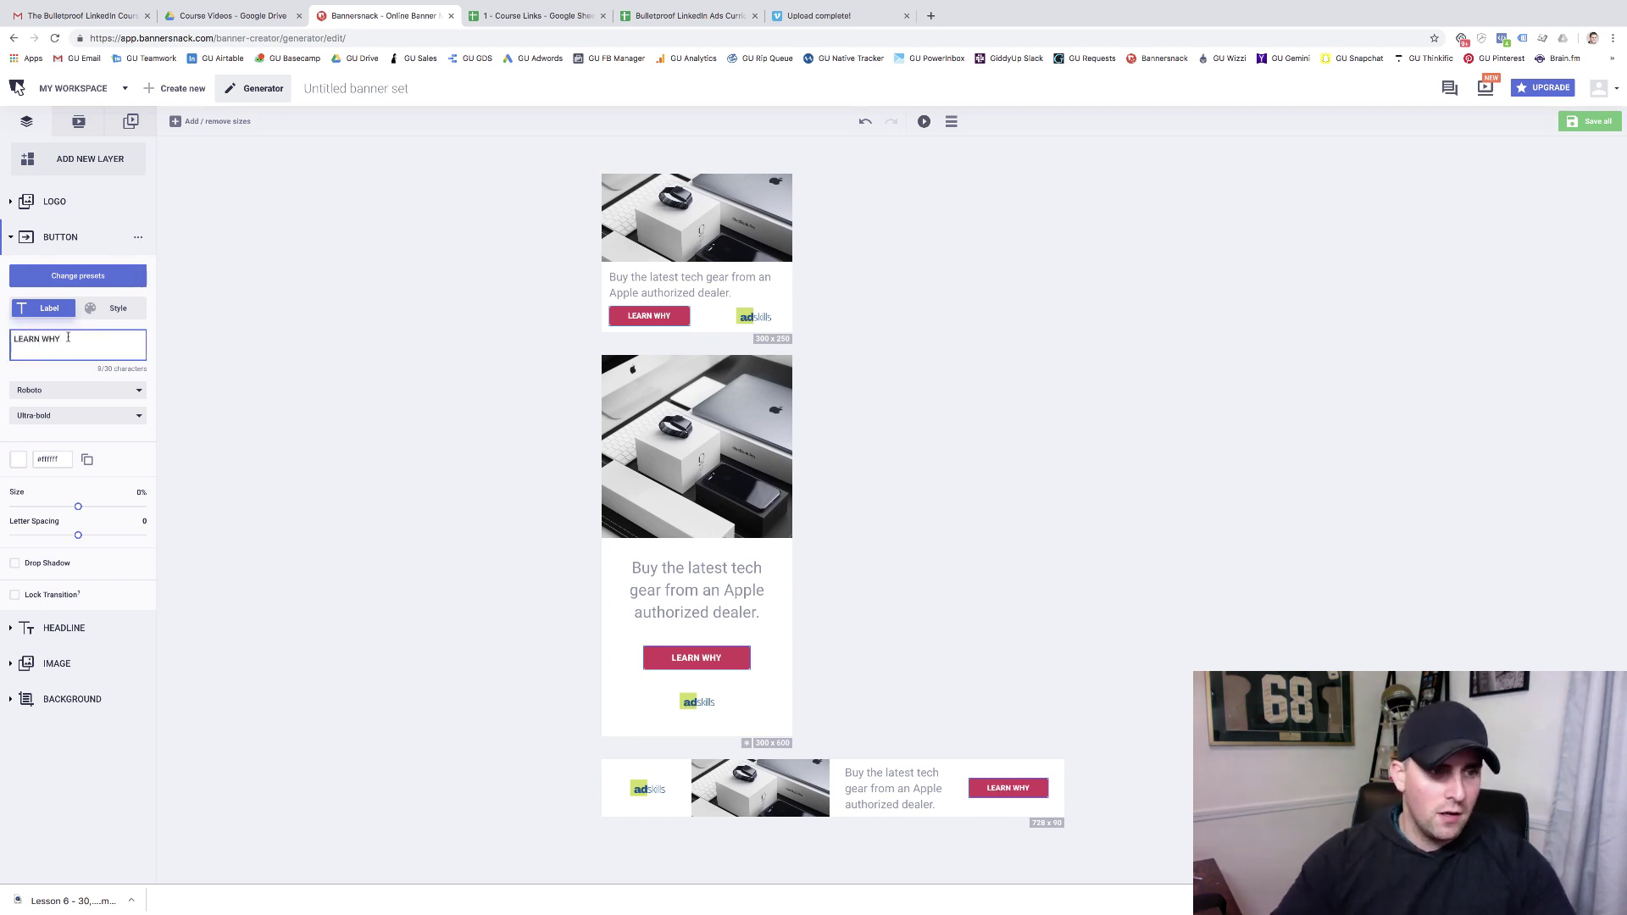
Step: Give the button a solid green fill from the recently used colors
left_click(108, 309)
left_click(18, 360)
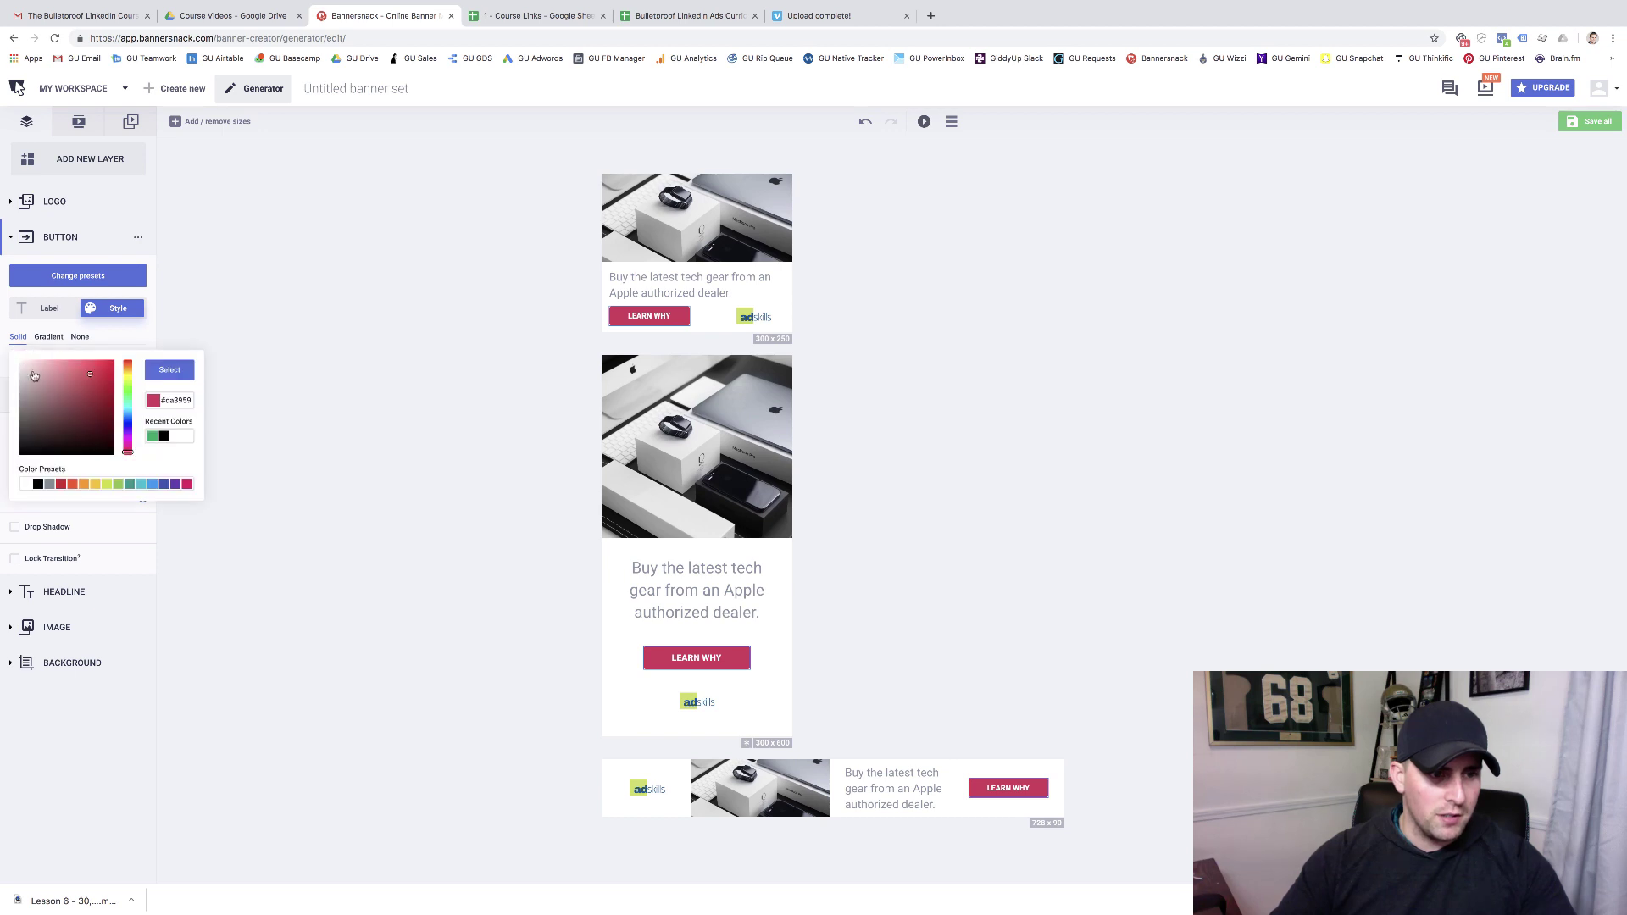
left_click(154, 436)
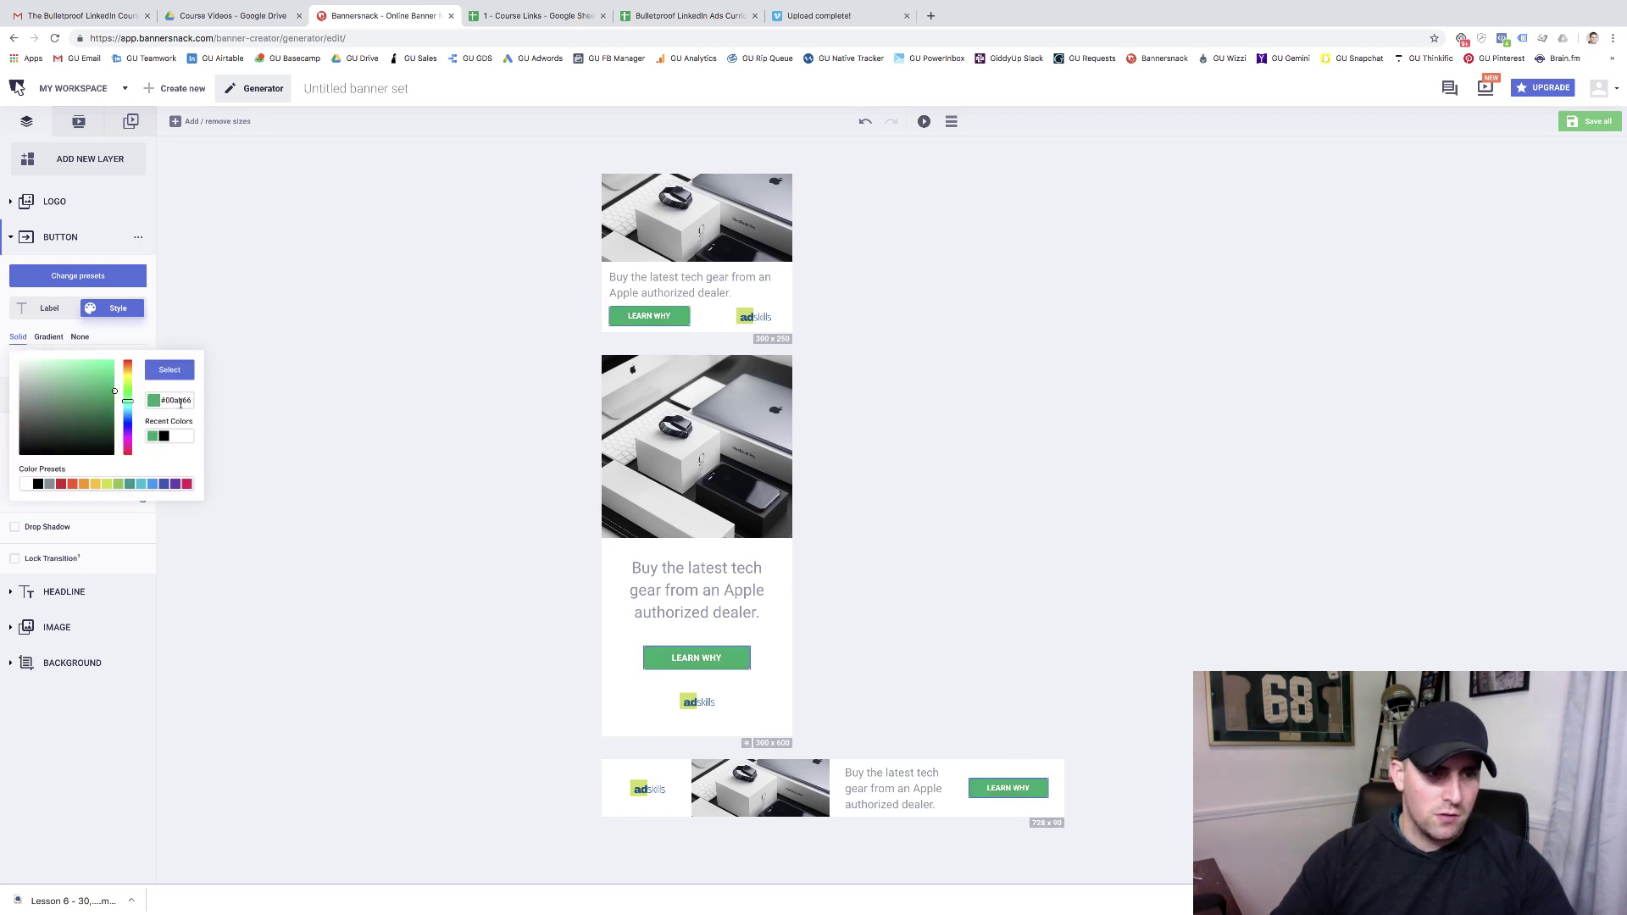
left_click(170, 372)
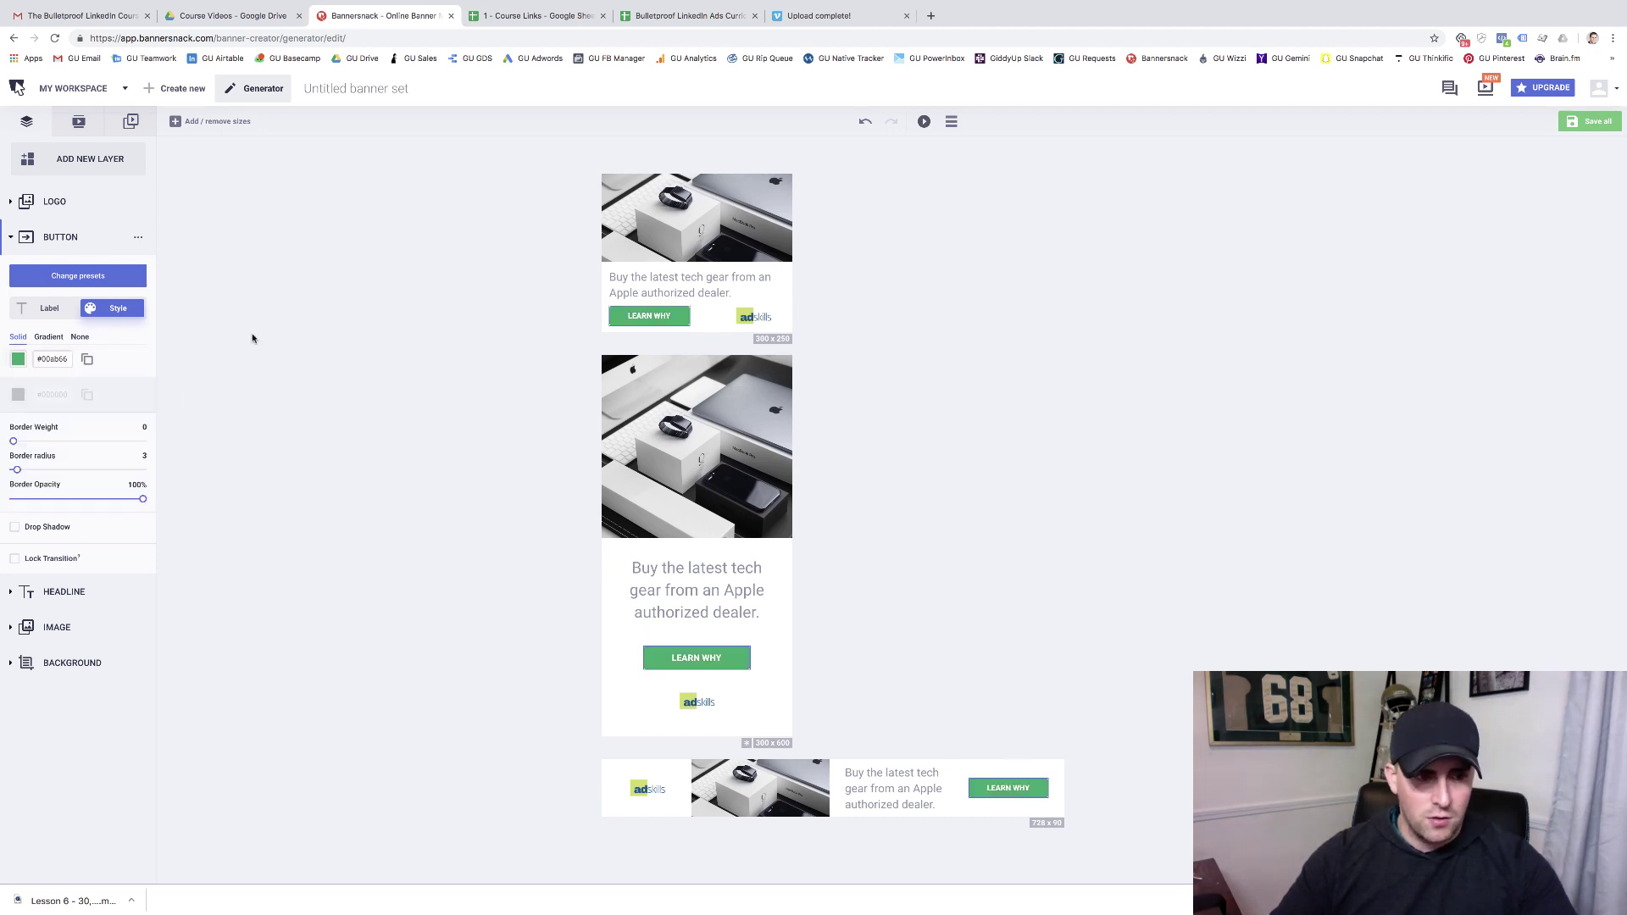
left_click(91, 238)
Step: Replace the headline text with "If you think tracking is boring, you've never"
left_click(88, 266)
left_click(92, 319)
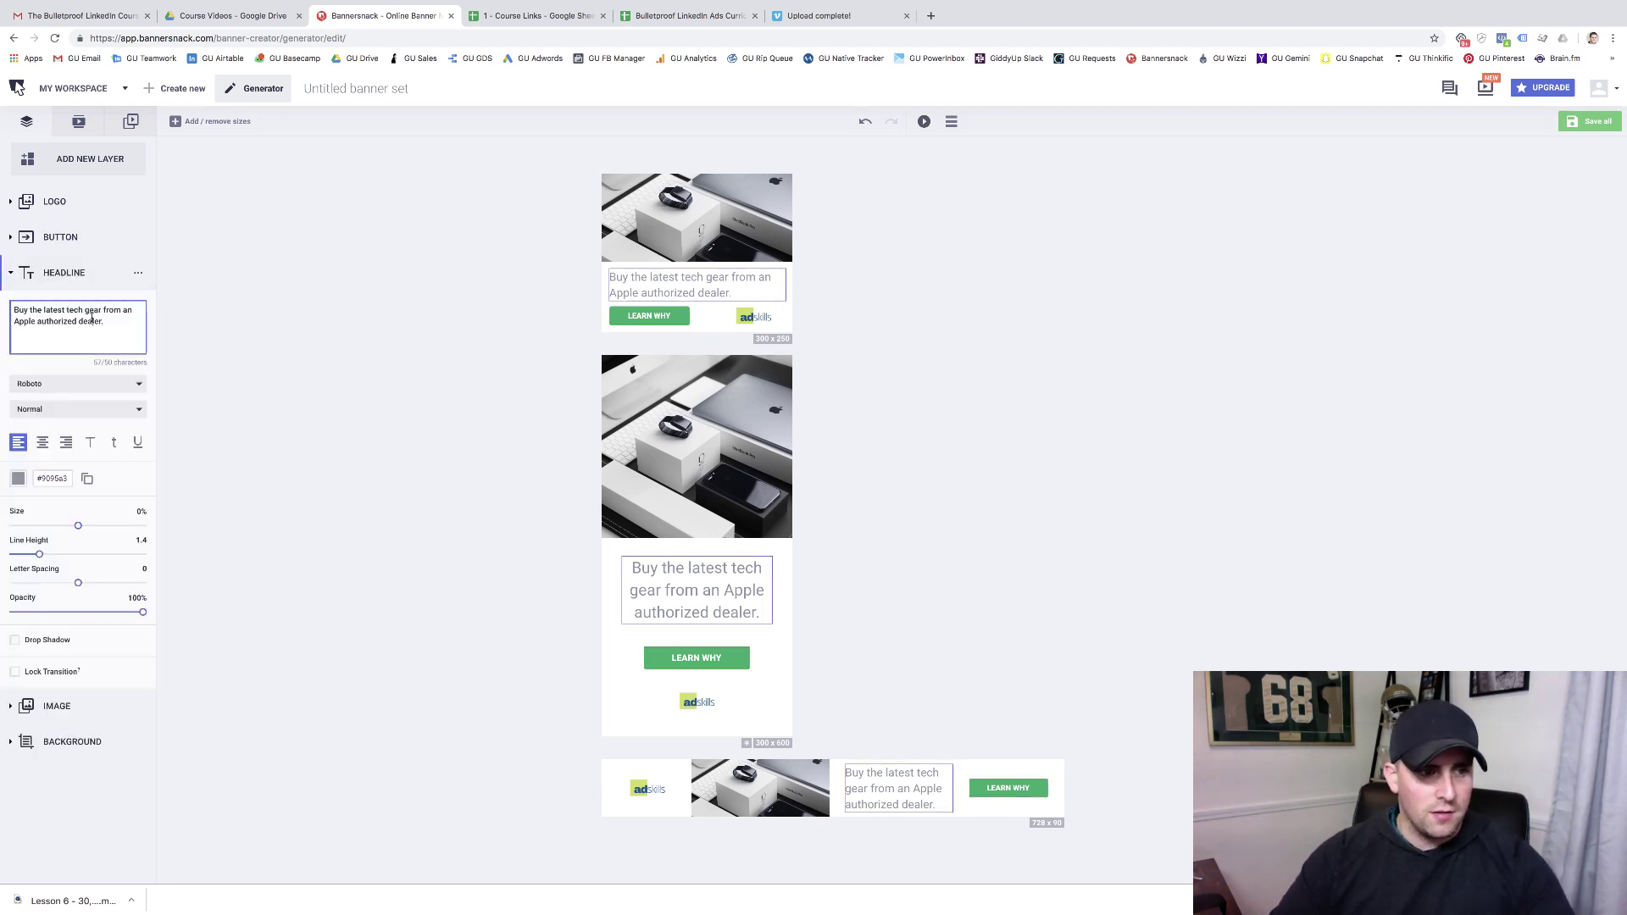
key("ctrl+a")
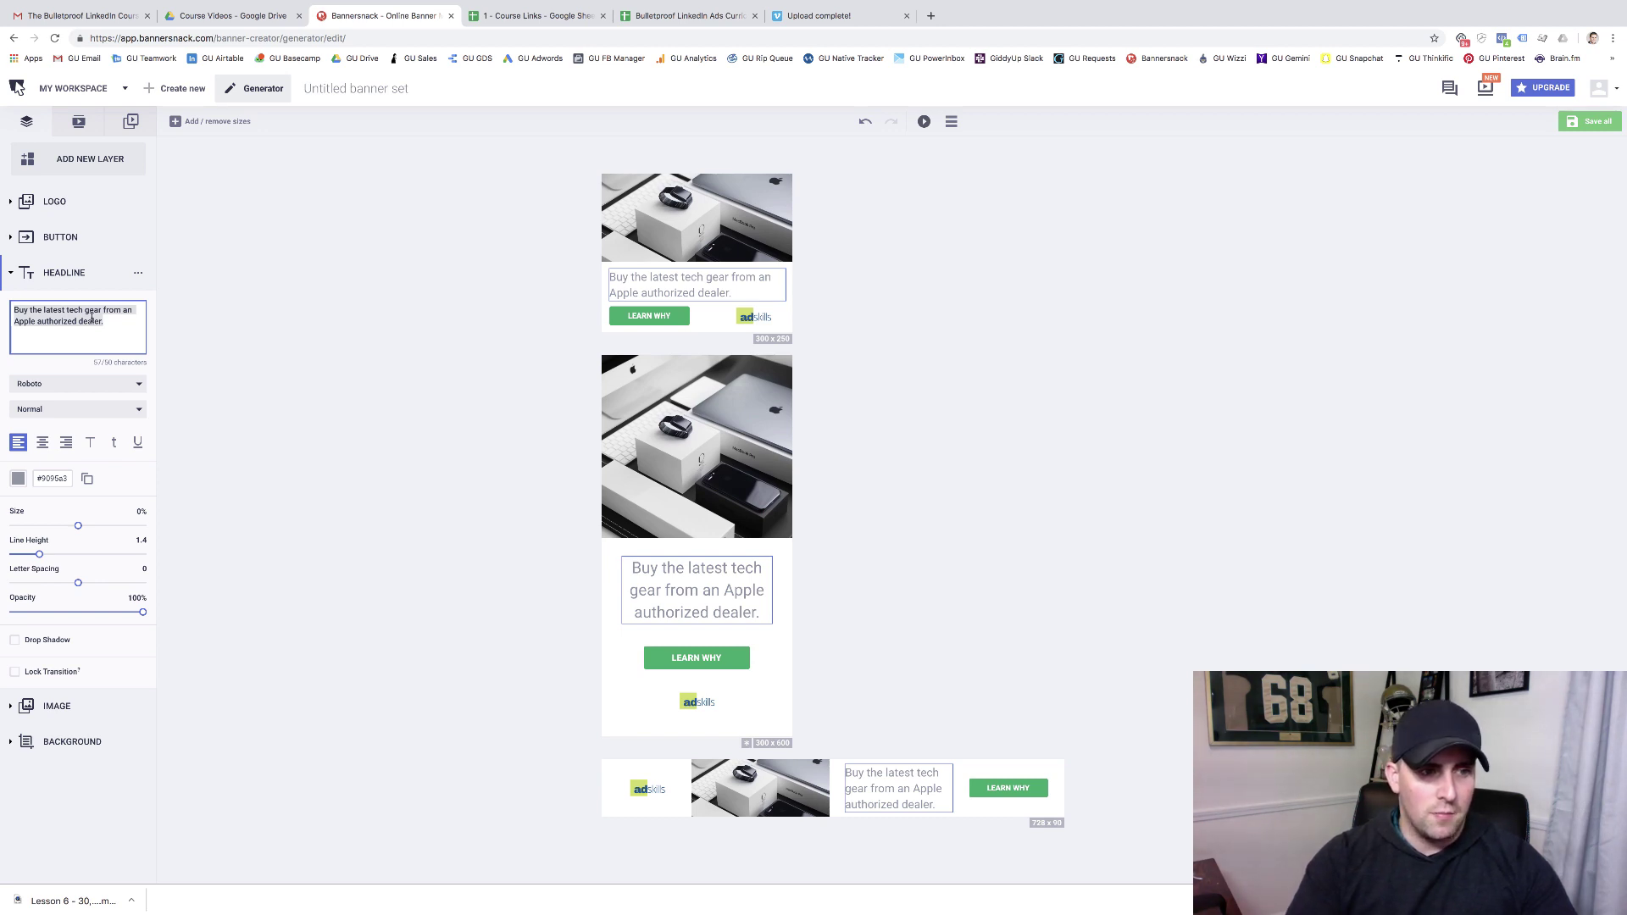
type("If you think tracking is boing")
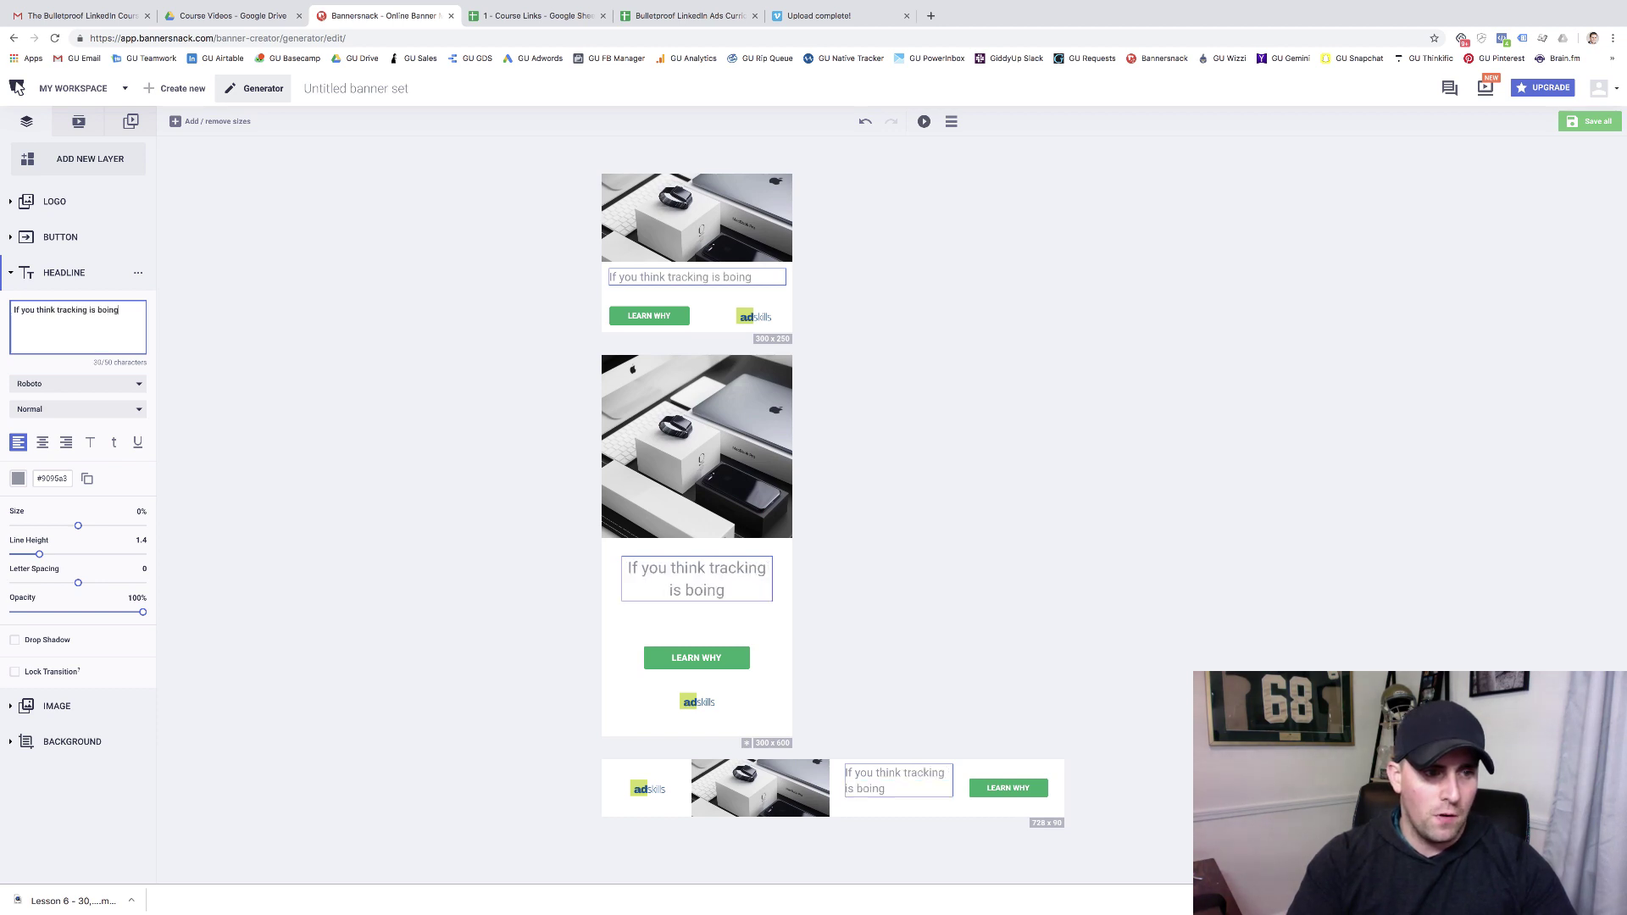
type(" you")
key("BackSpace")
key("BackSpace")
key("BackSpace")
key("BackSpace")
key("BackSpace")
key("BackSpace")
key("BackSpace")
type("ring, yo")
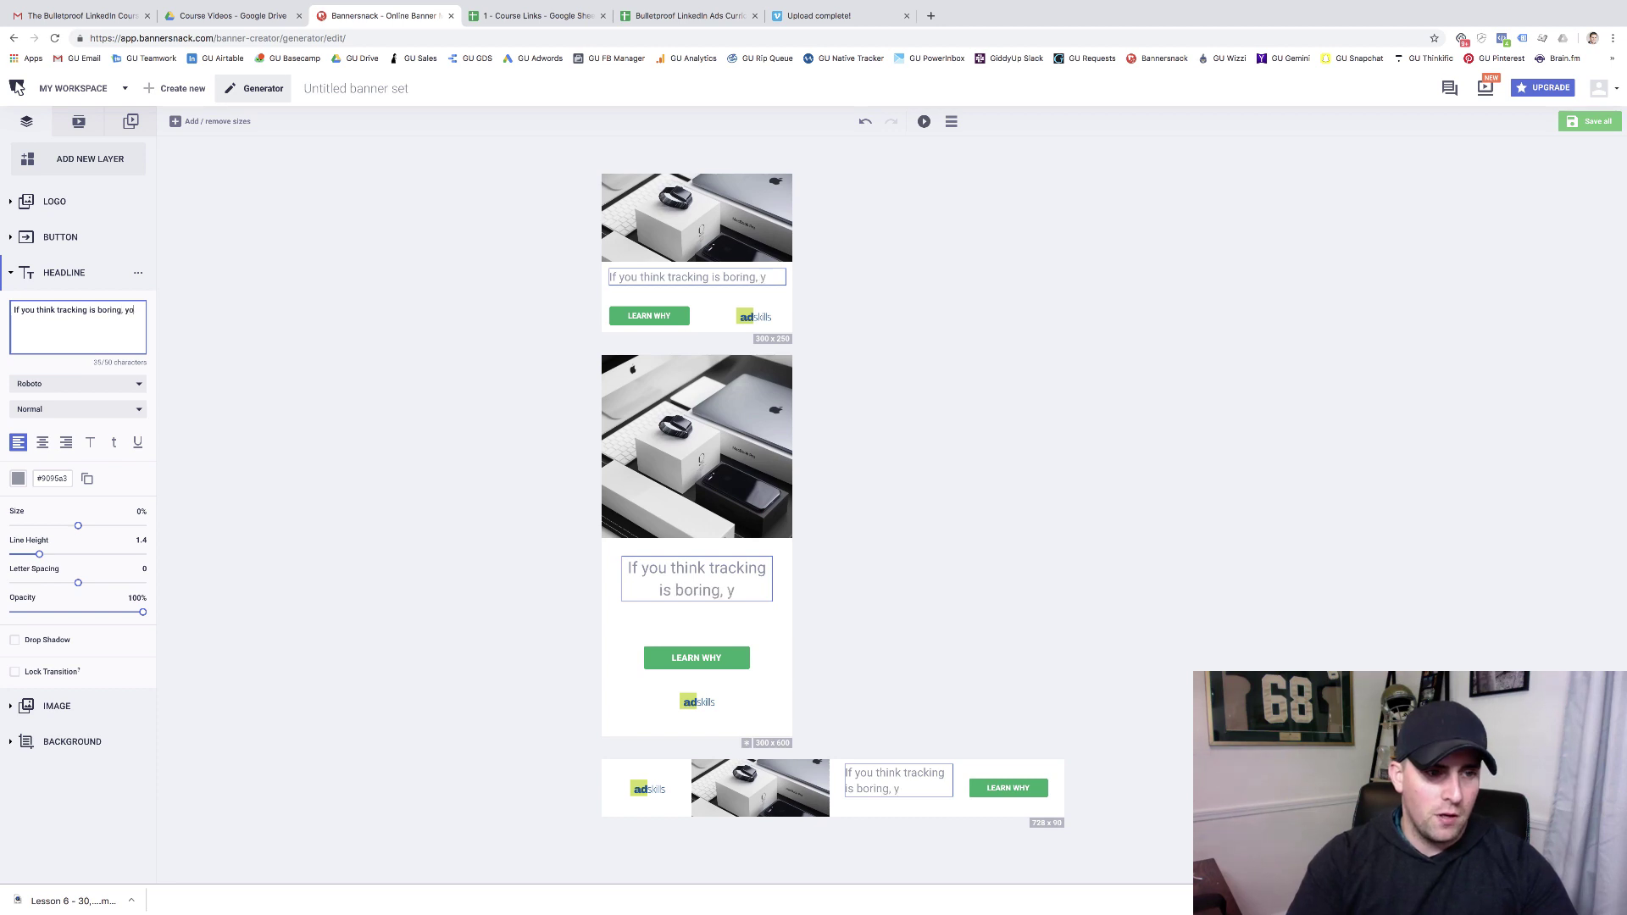
type("u've never seen")
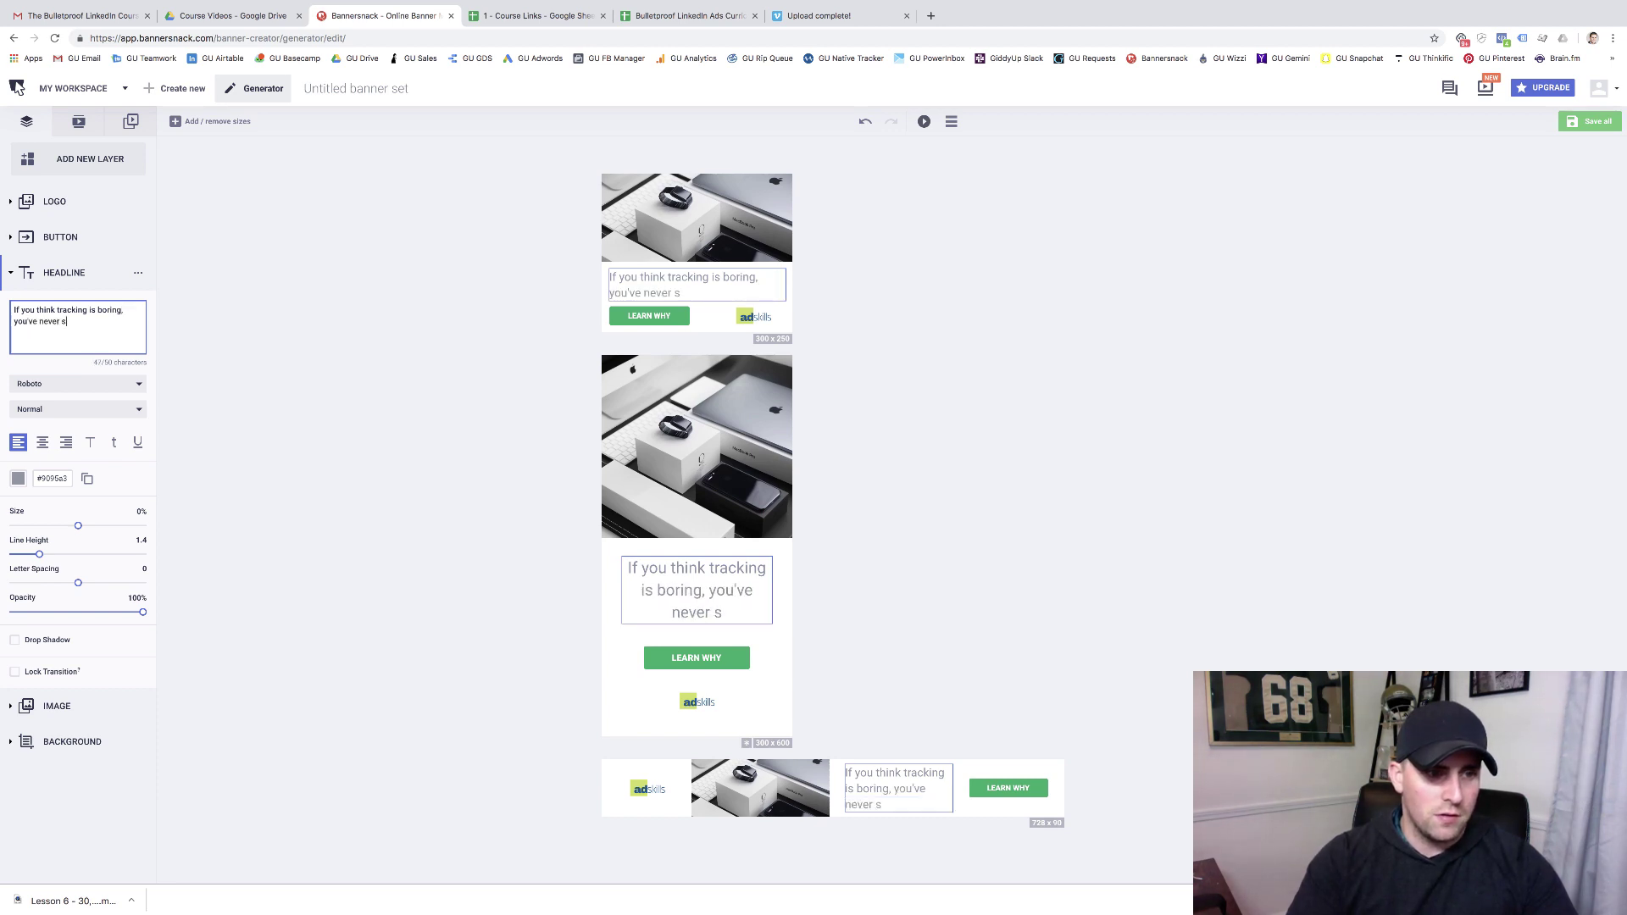
key("BackSpace")
key("BackSpace")
key("BackSpace")
key("BackSpace")
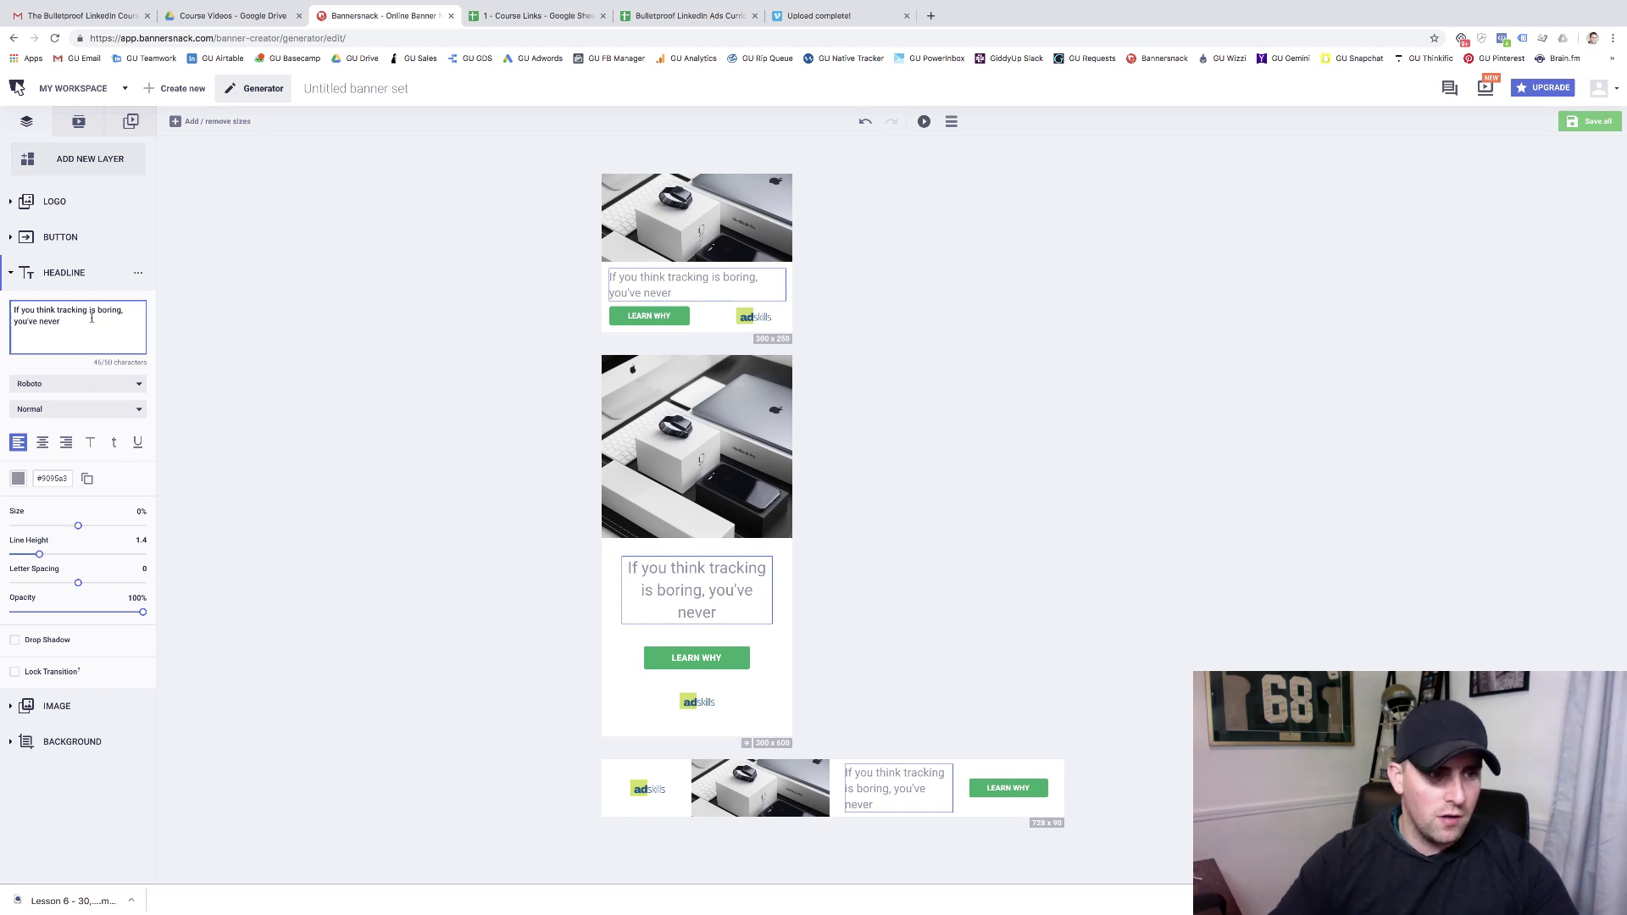
Step: Reword the headline to "Think tracking is boring? Wait til you see this."
type("T")
left_click_drag(34, 320, 97, 306)
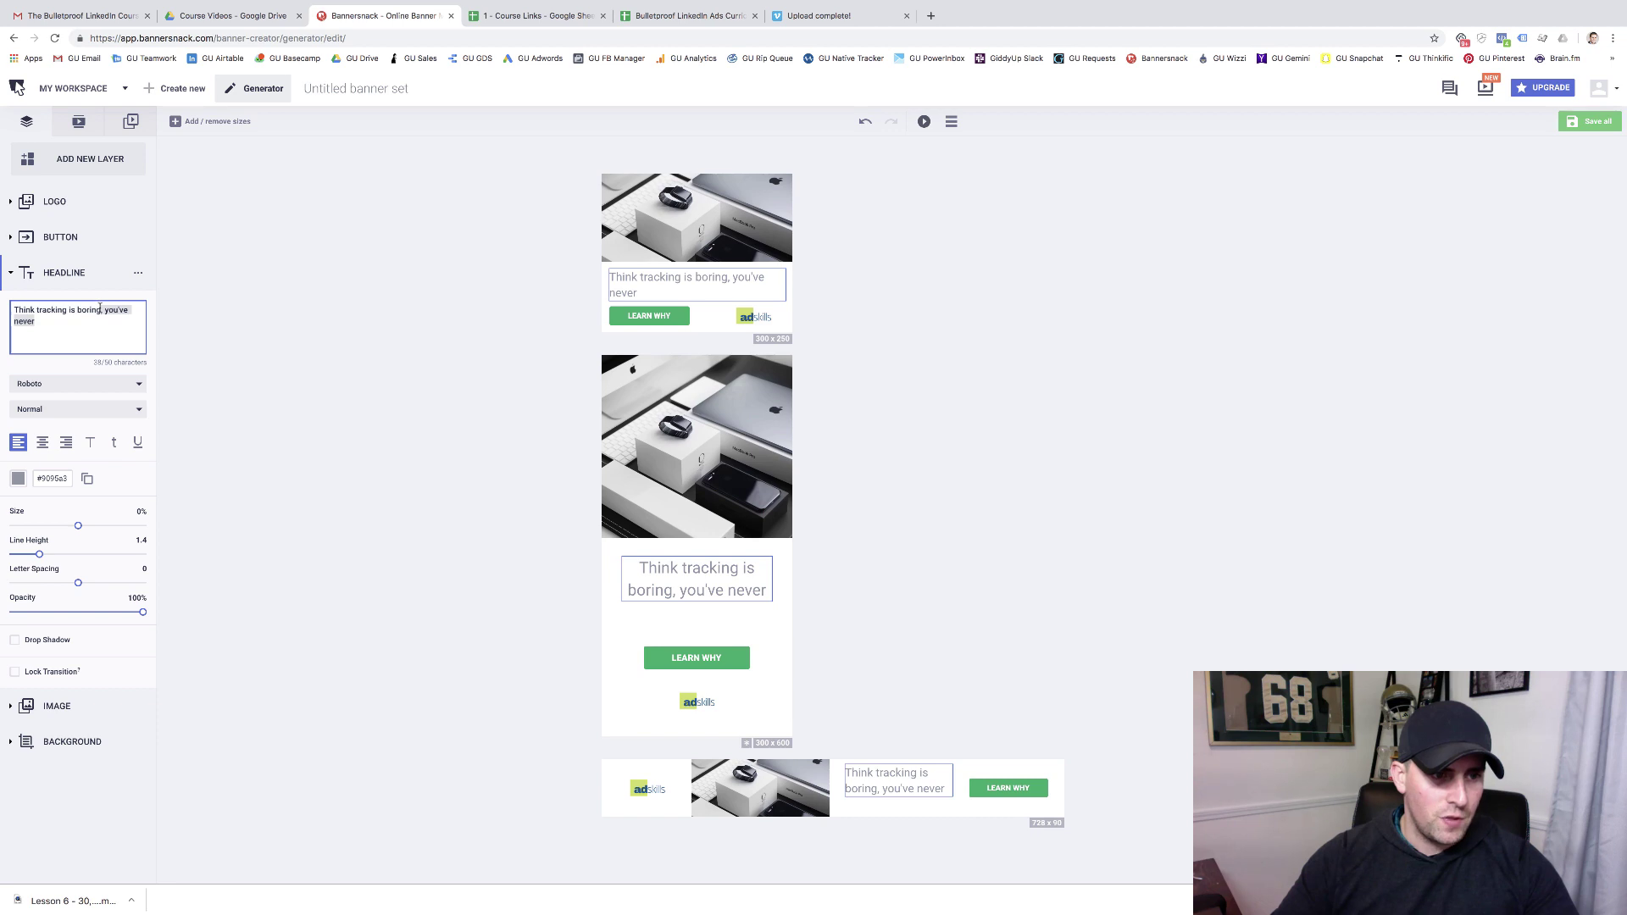
type("? T")
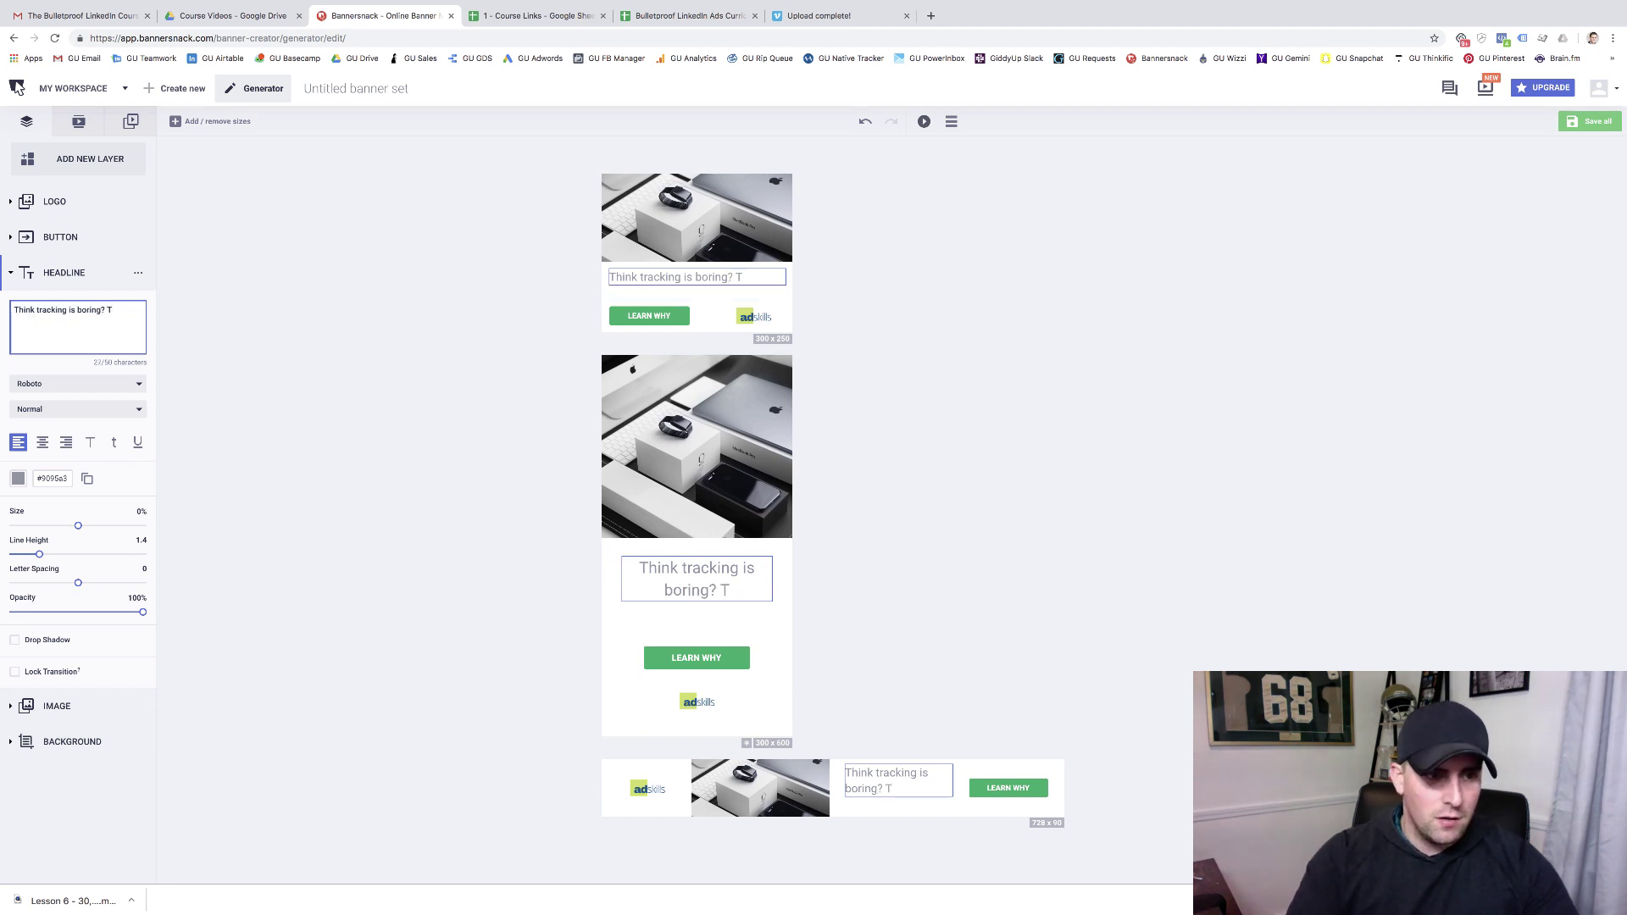
key("BackSpace")
type("Wait t")
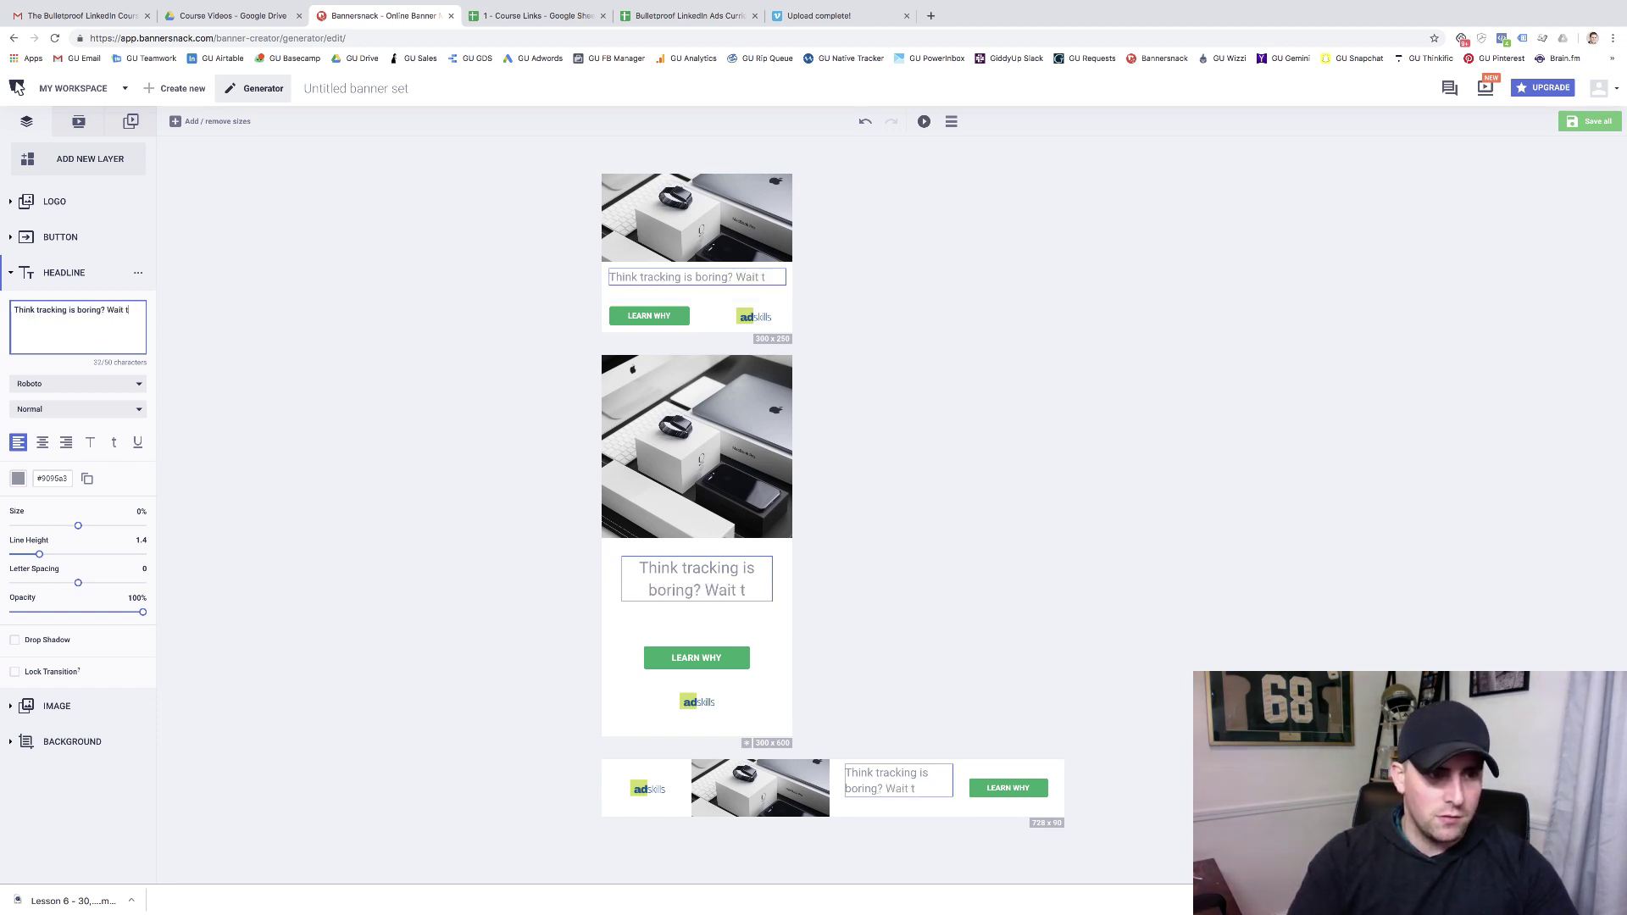
type("il you see this.")
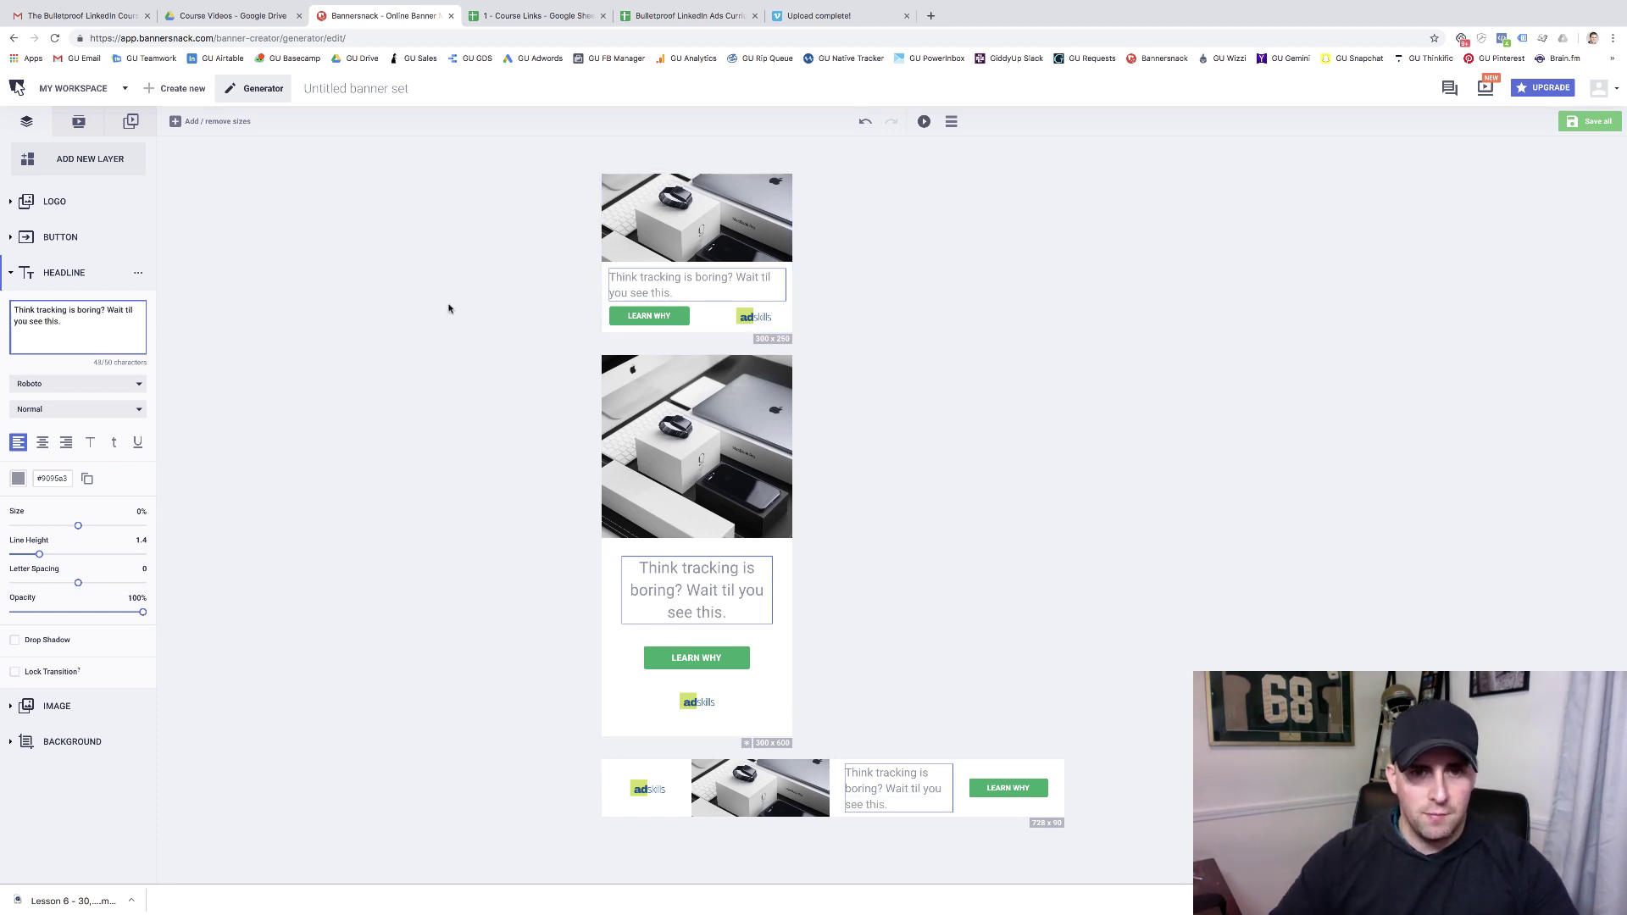
left_click(658, 284)
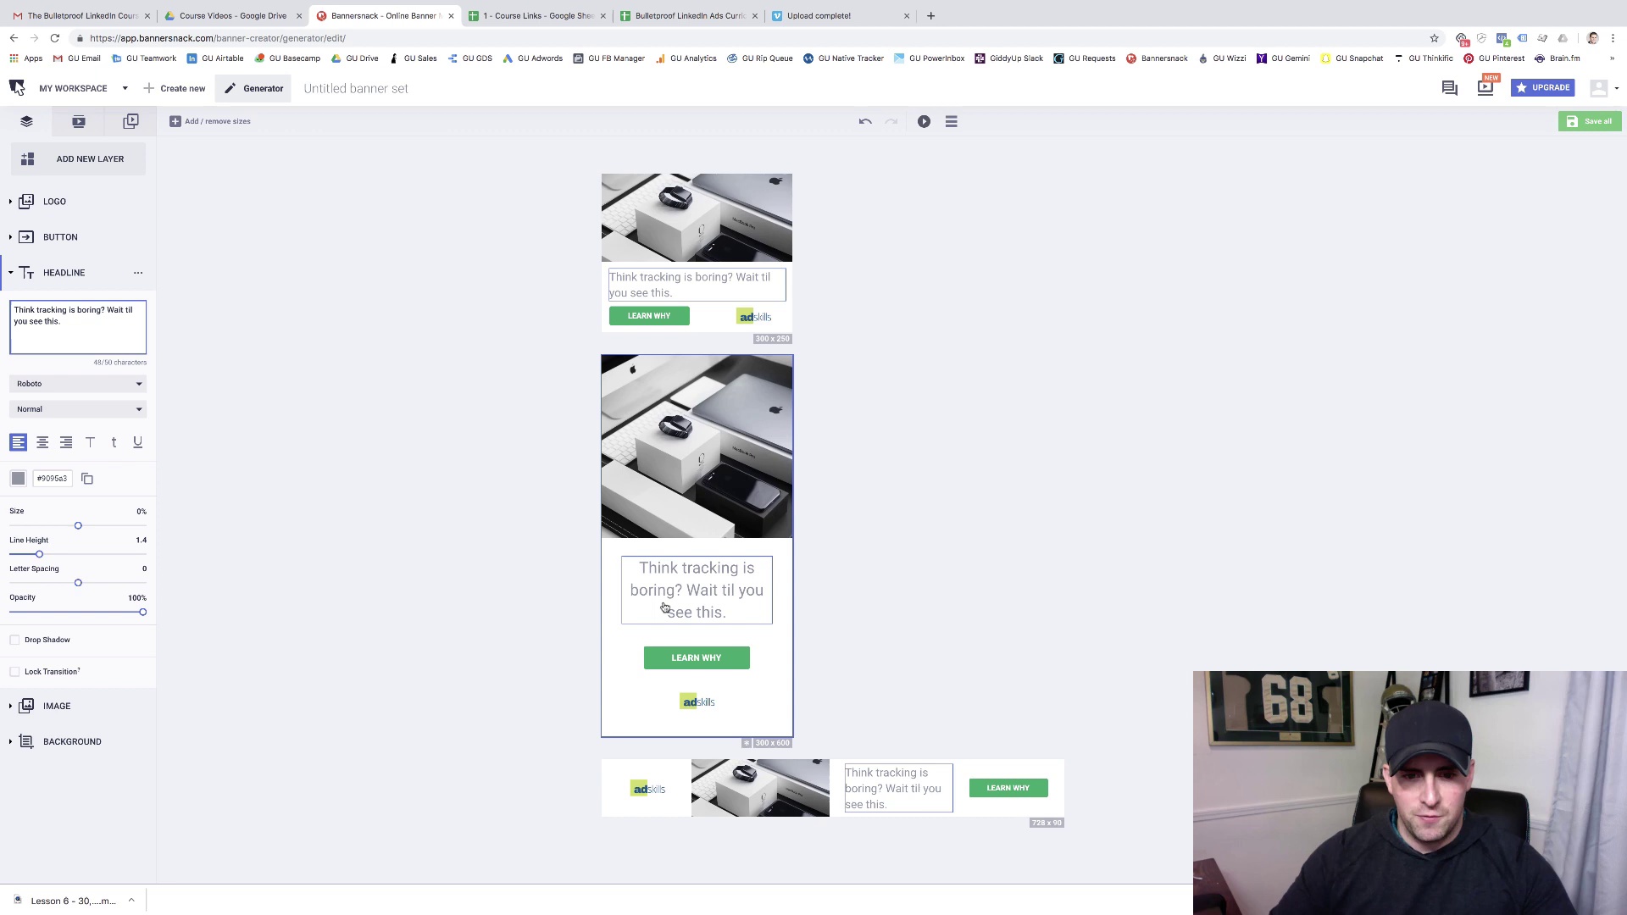
Step: Format the headline in Roboto Condensed, Bold, with centered alignment
left_click(51, 386)
left_click(55, 448)
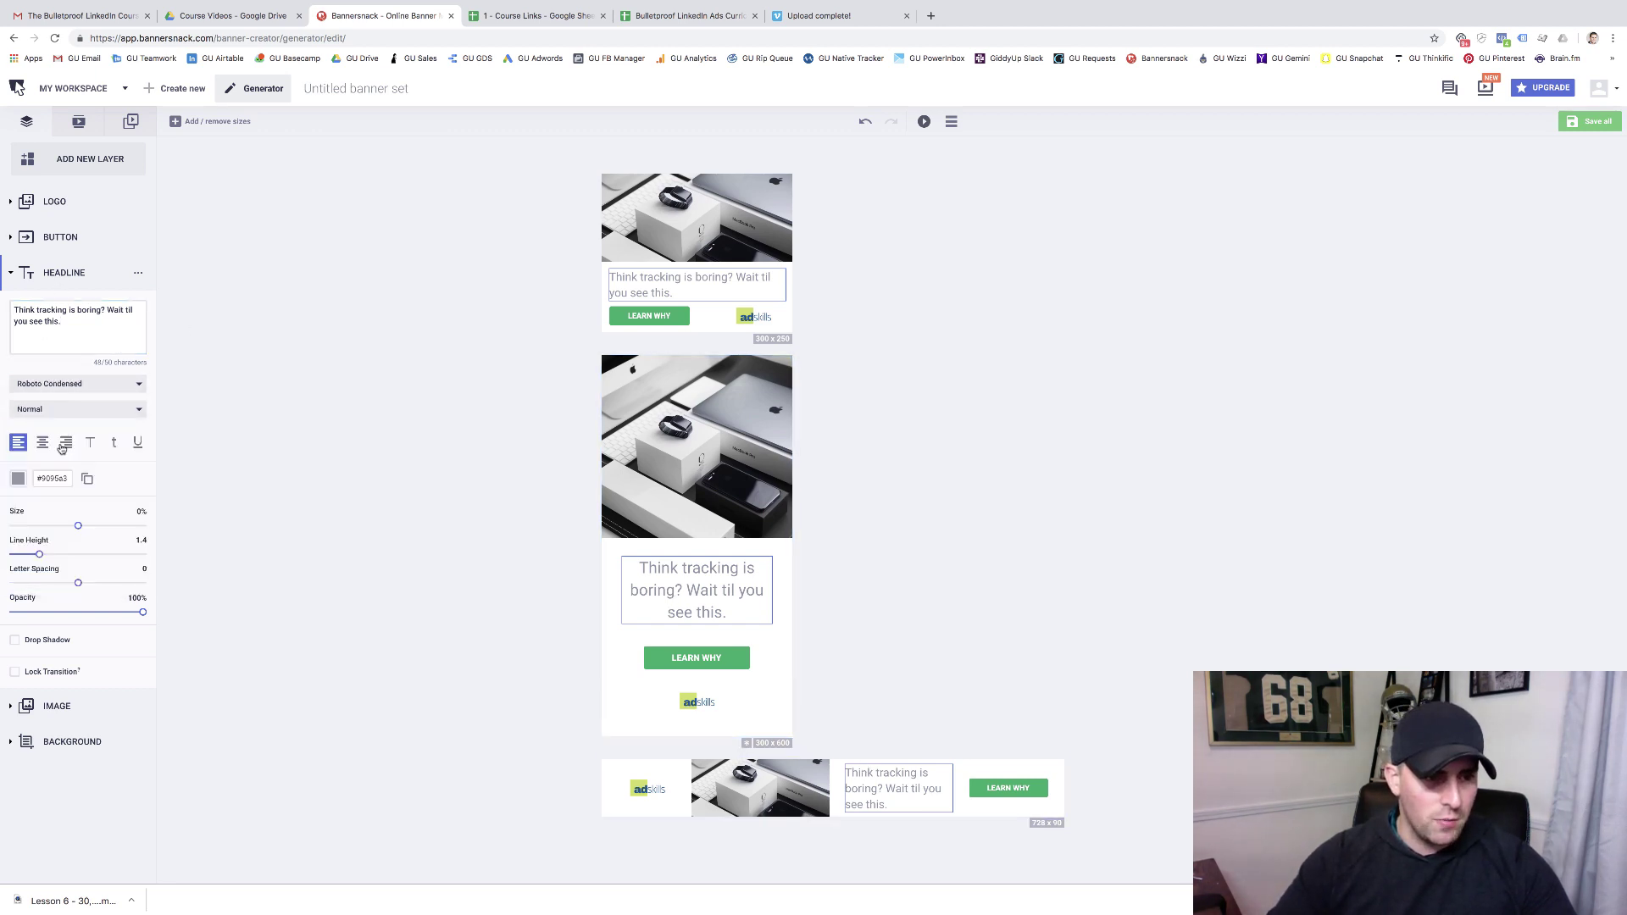
left_click(54, 409)
left_click(48, 505)
left_click(42, 444)
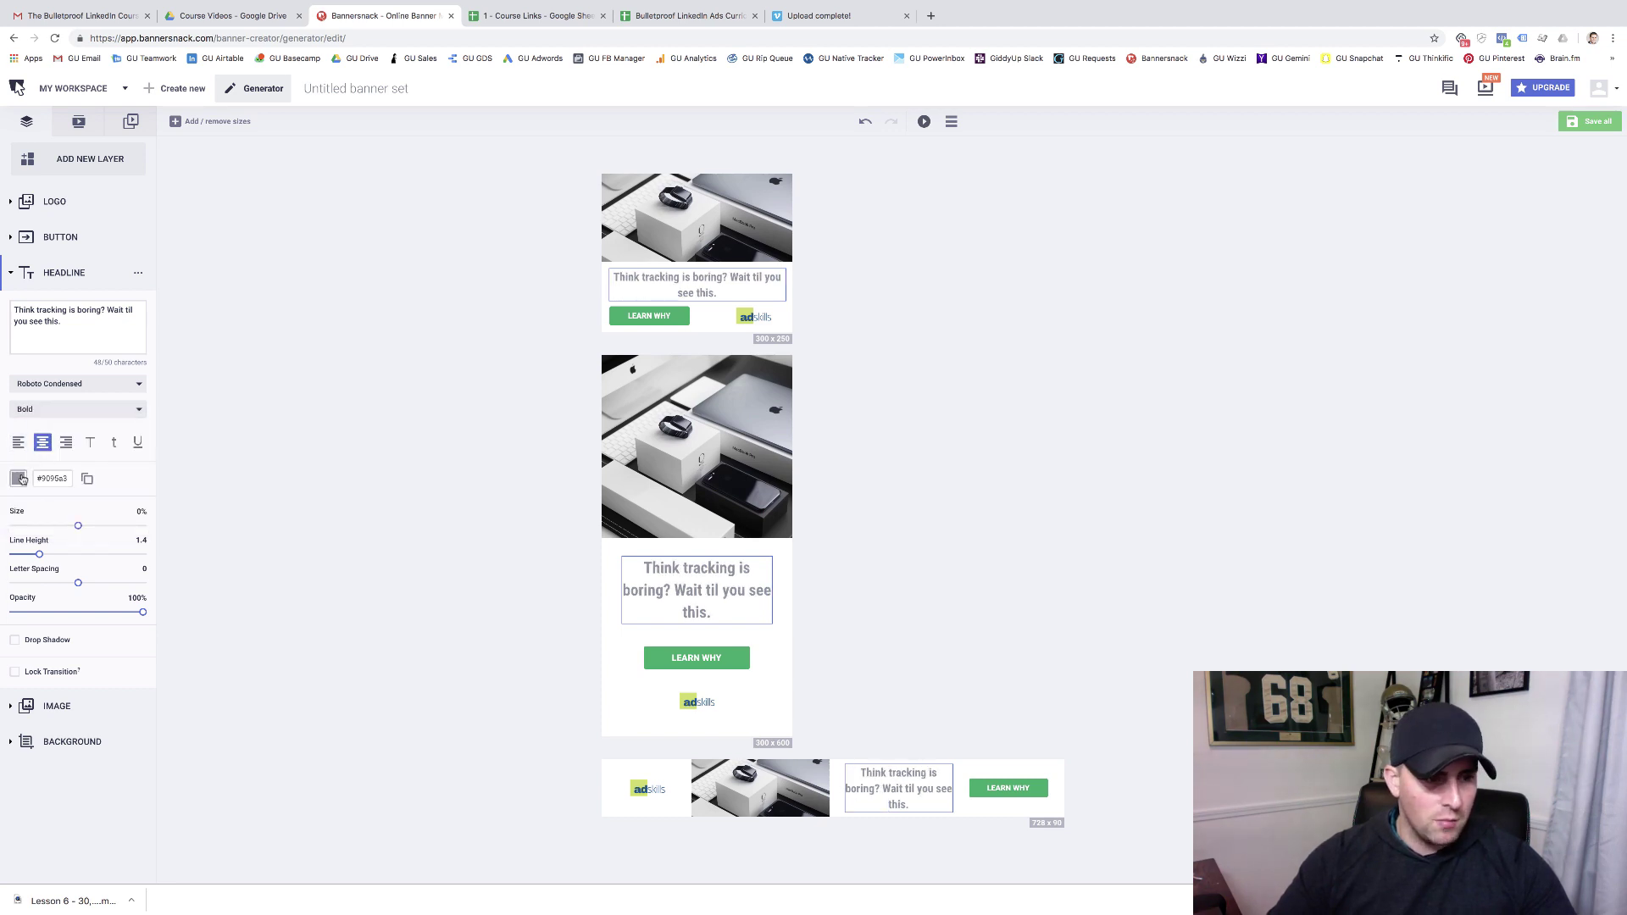
Step: Set the headline text color to black (#000000) and close the headline settings
left_click(19, 479)
left_click(39, 602)
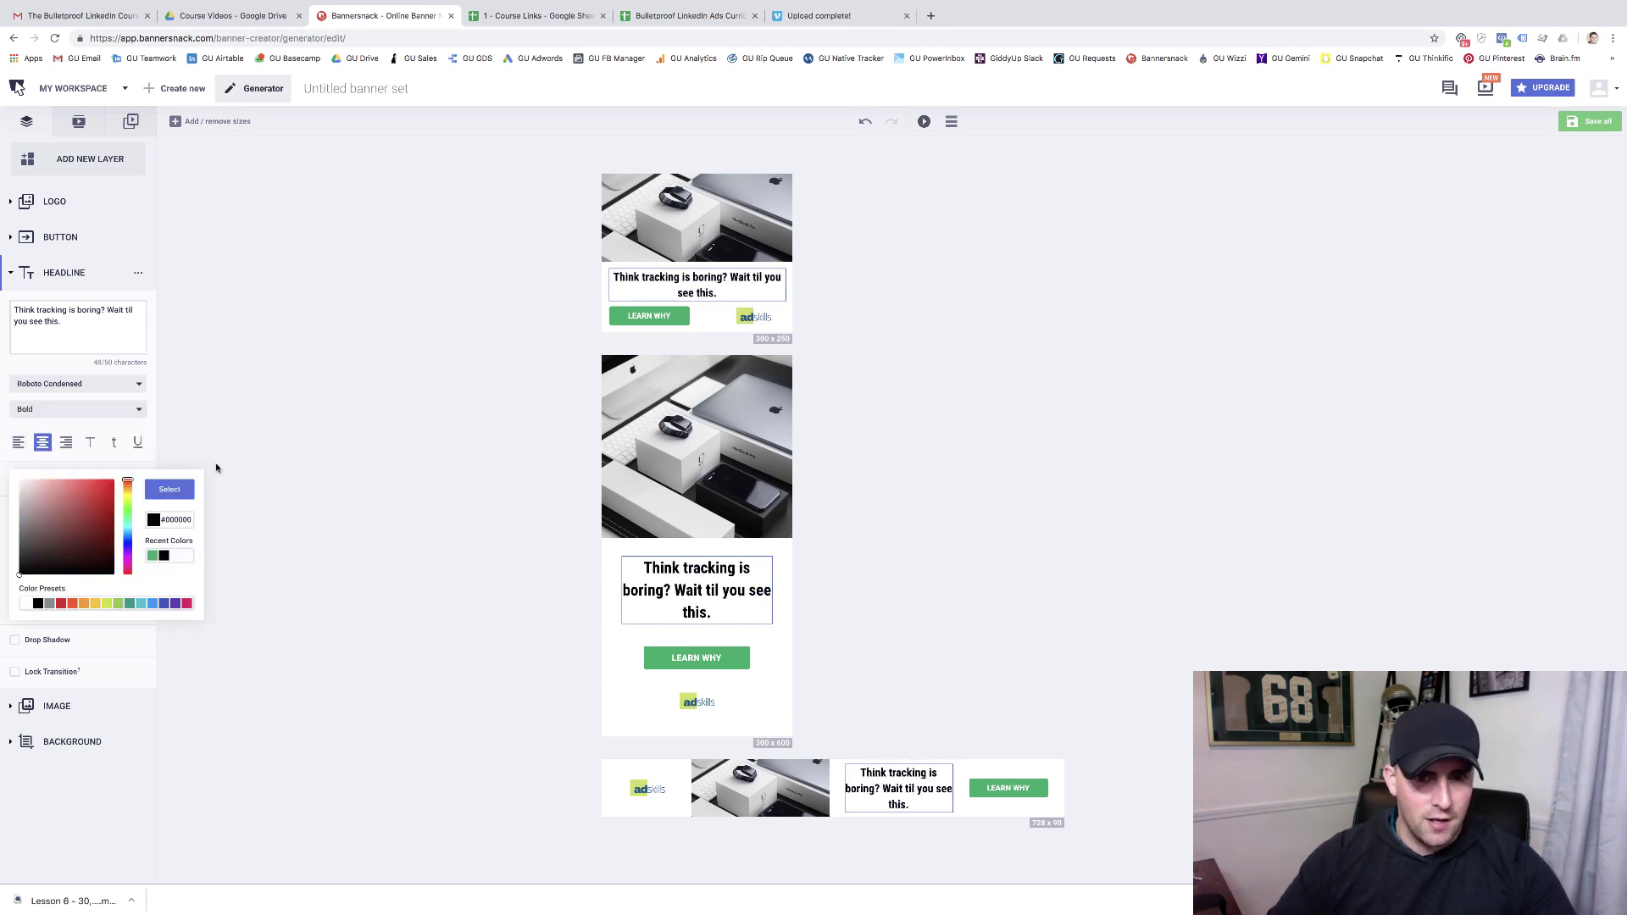
left_click(216, 466)
left_click(104, 285)
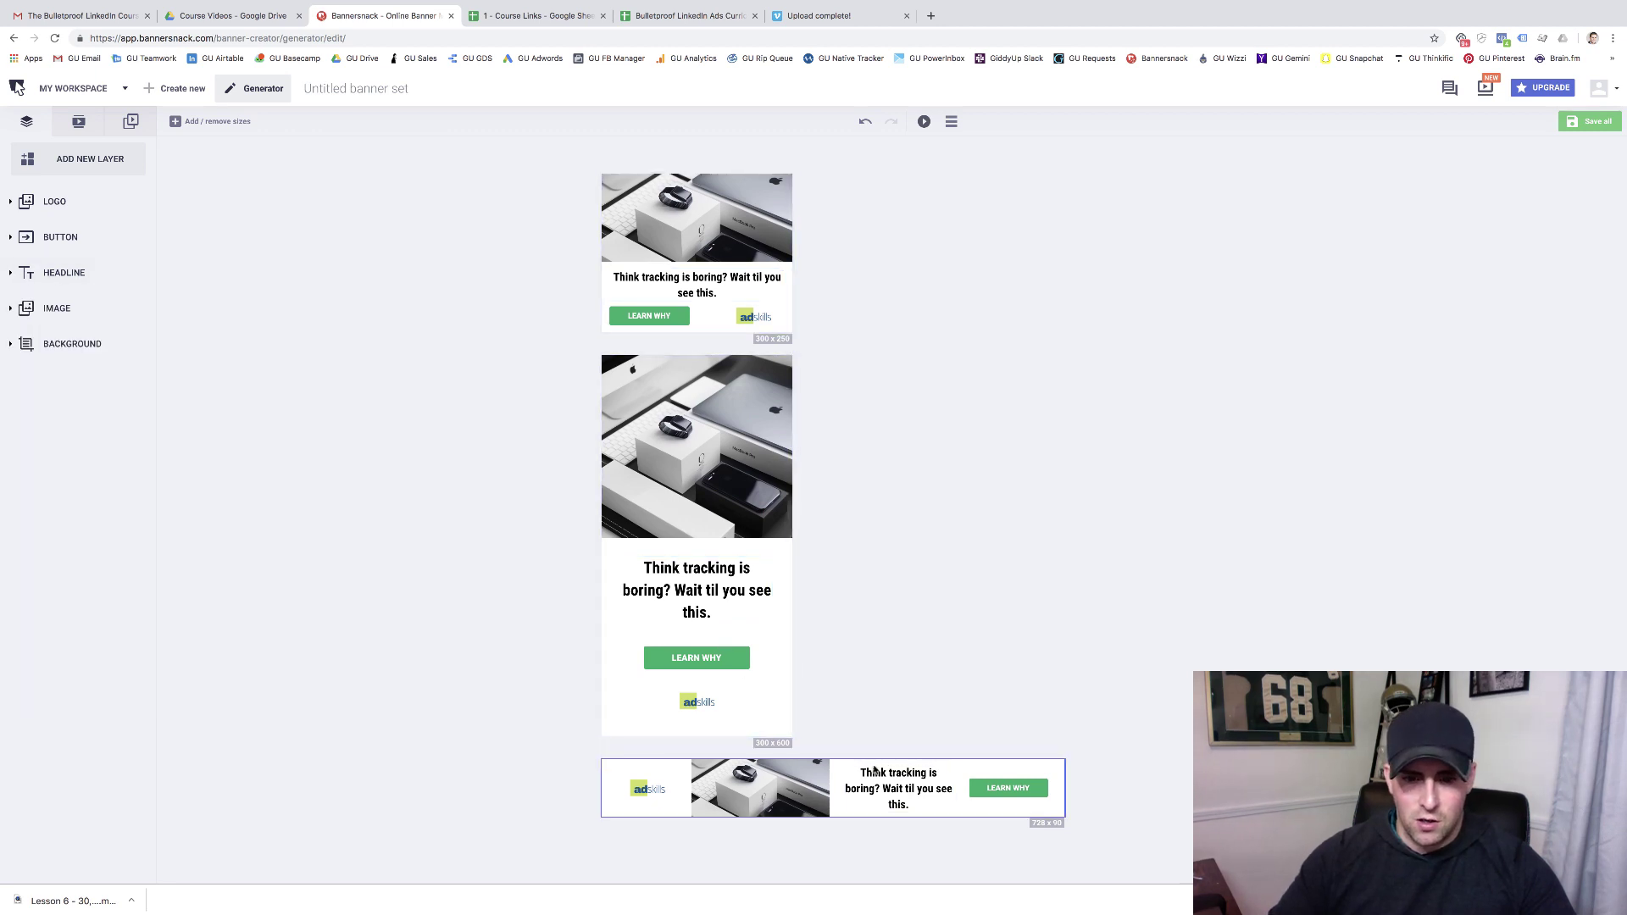
Step: Edit the 300 x 250 banner individually so its headline breaks onto a new line after "boring?"
double_click(703, 291)
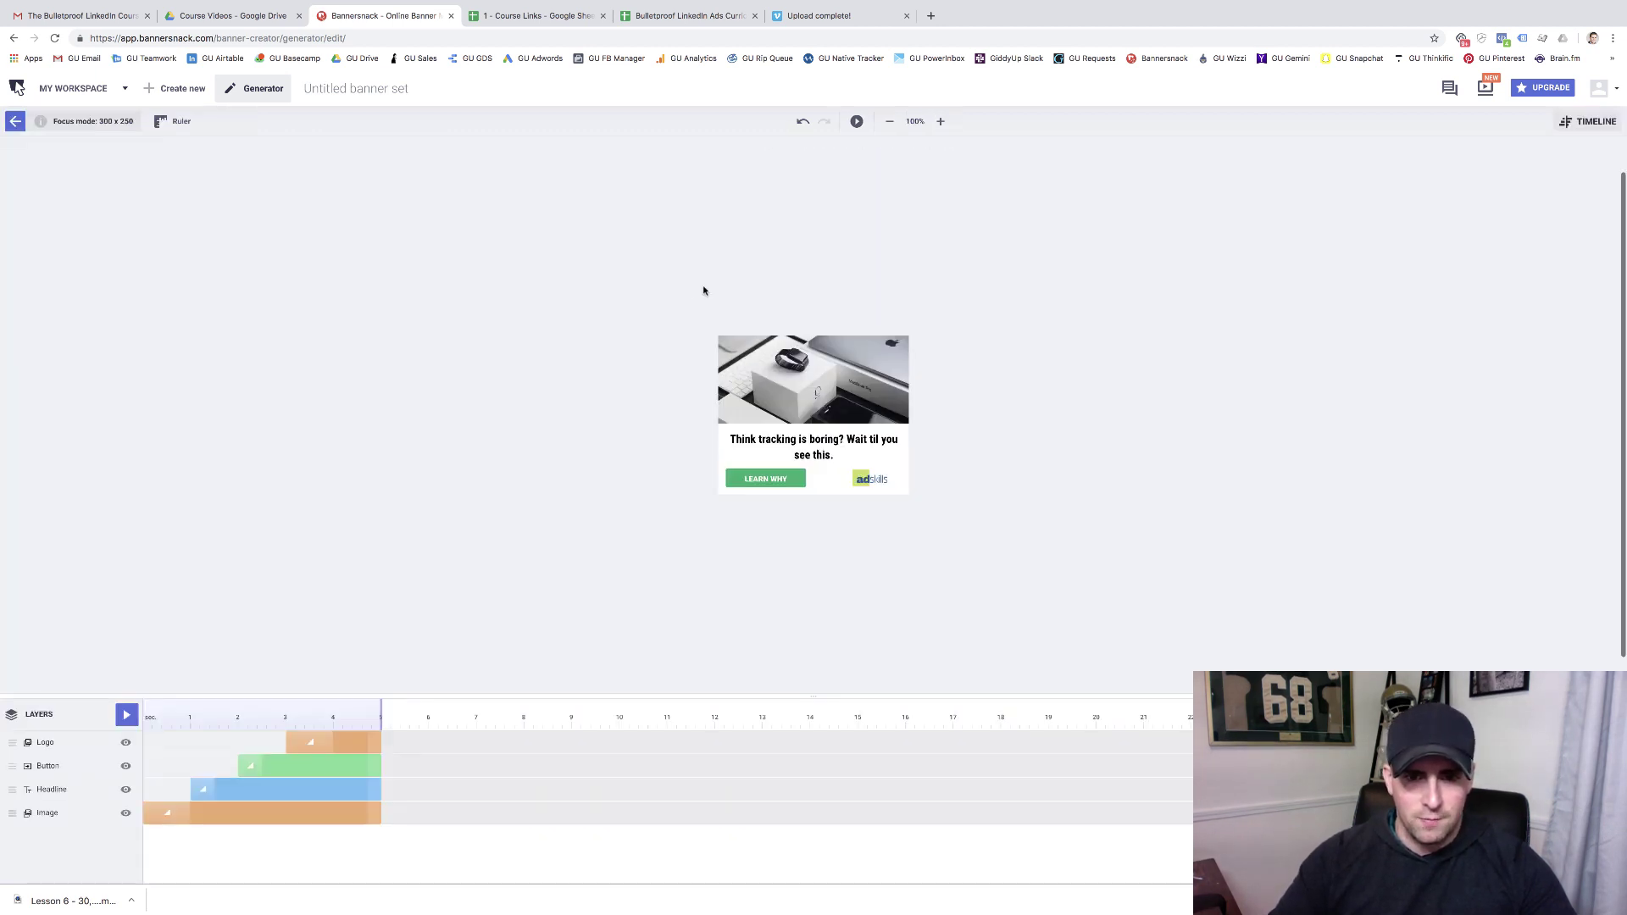
left_click(848, 440)
key("Return")
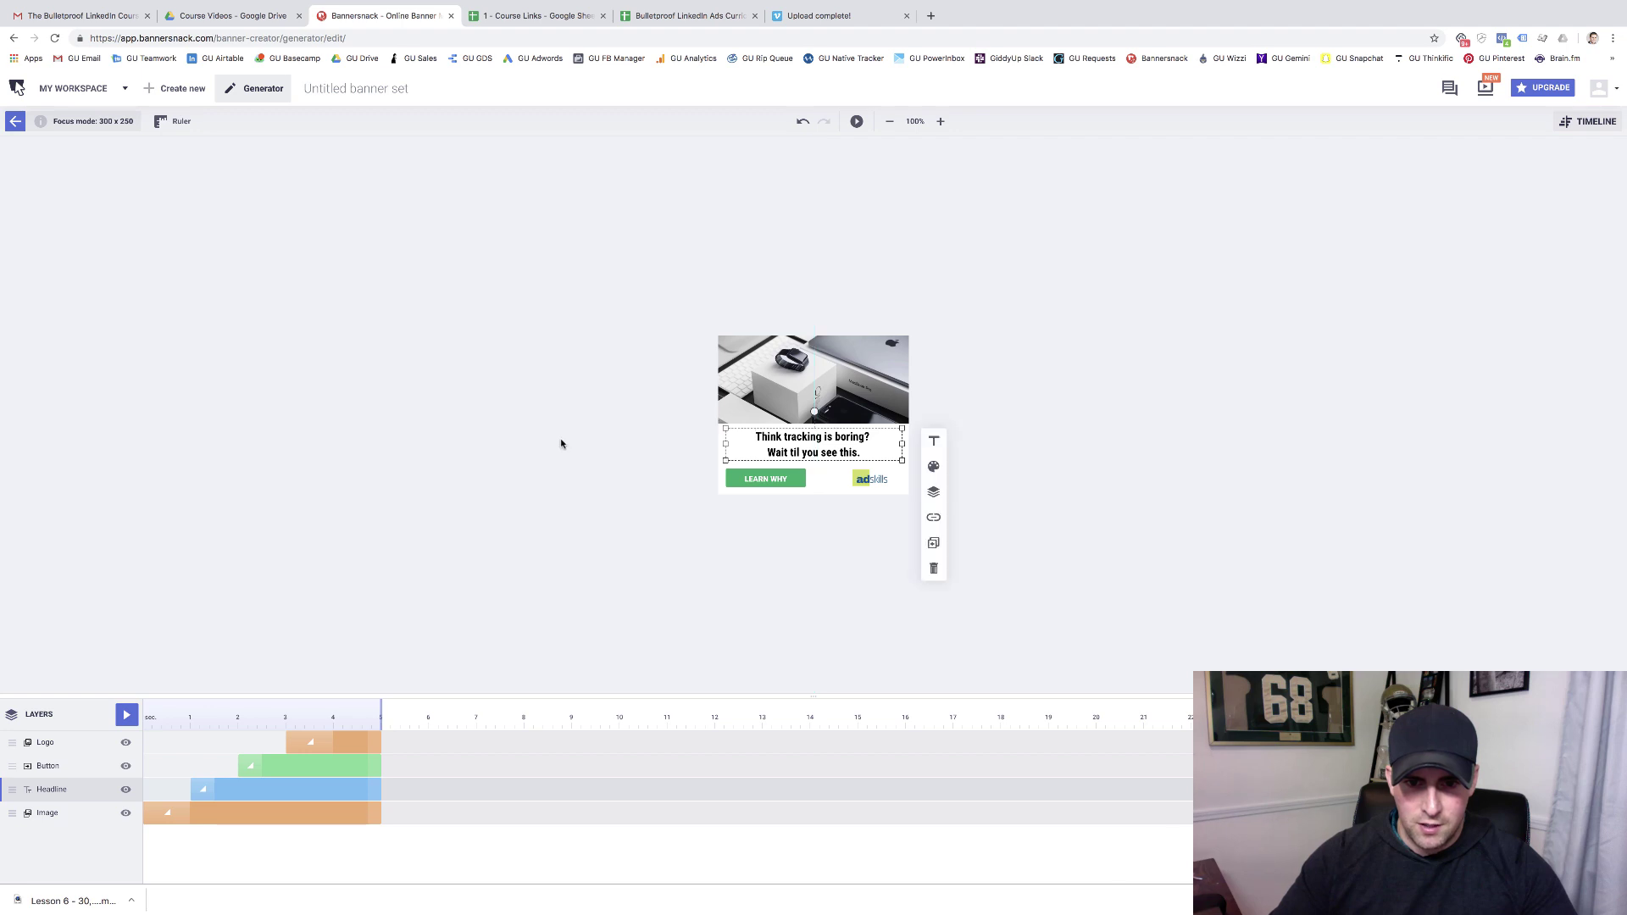
key("Escape")
Step: Edit the 300 x 600 banner individually and insert a headline line break before "Wait til you see this."
double_click(671, 586)
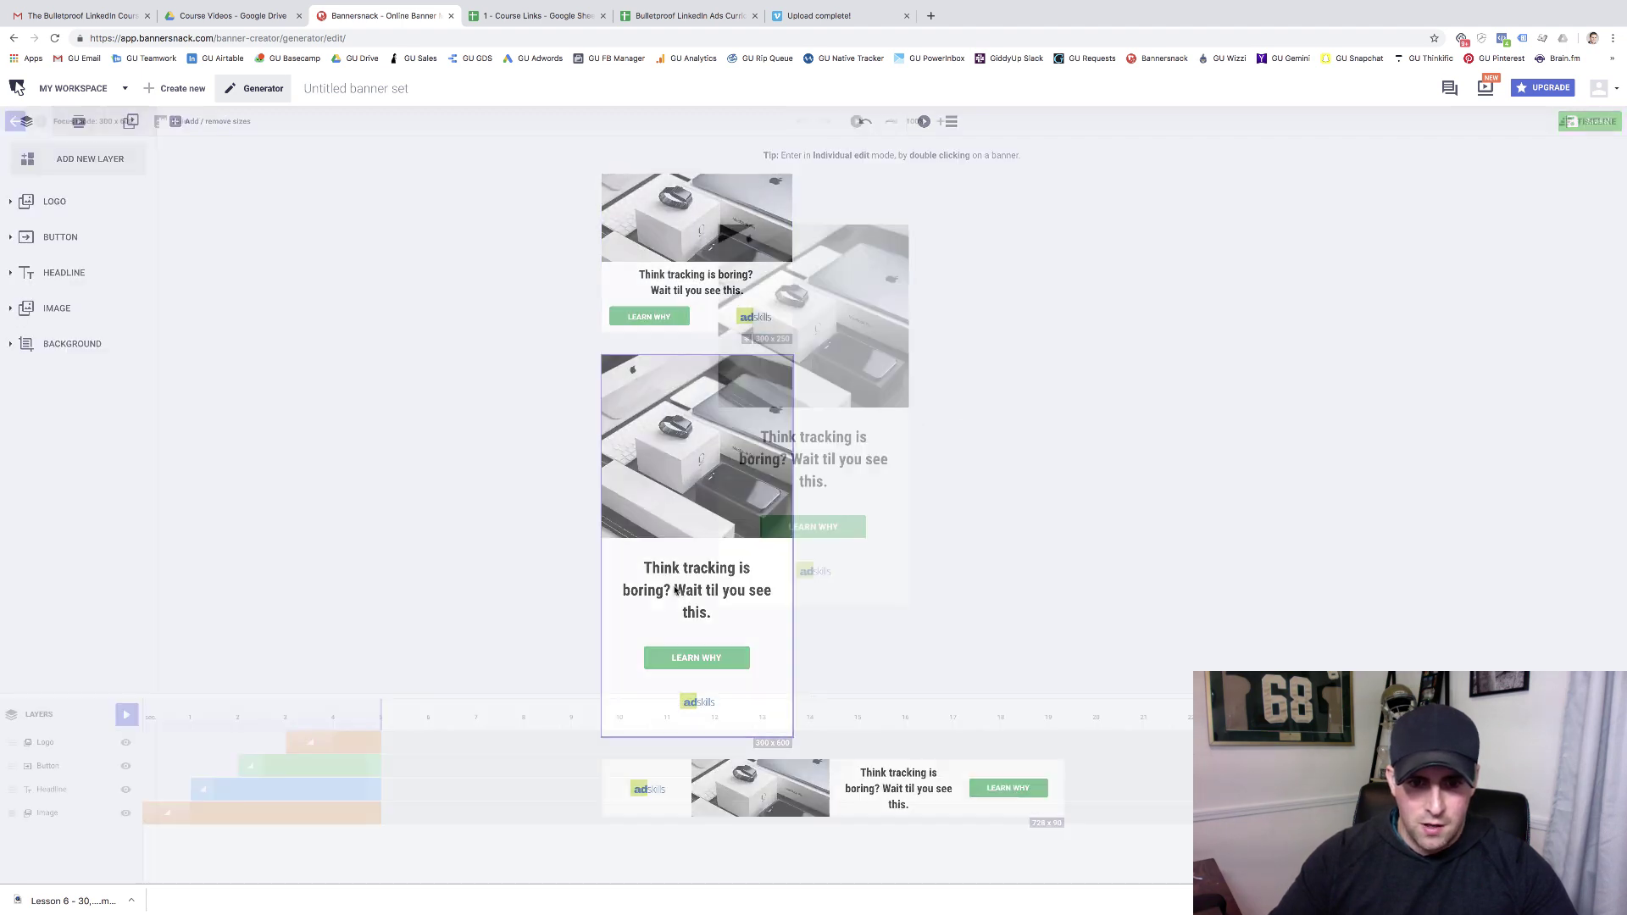
left_click(820, 450)
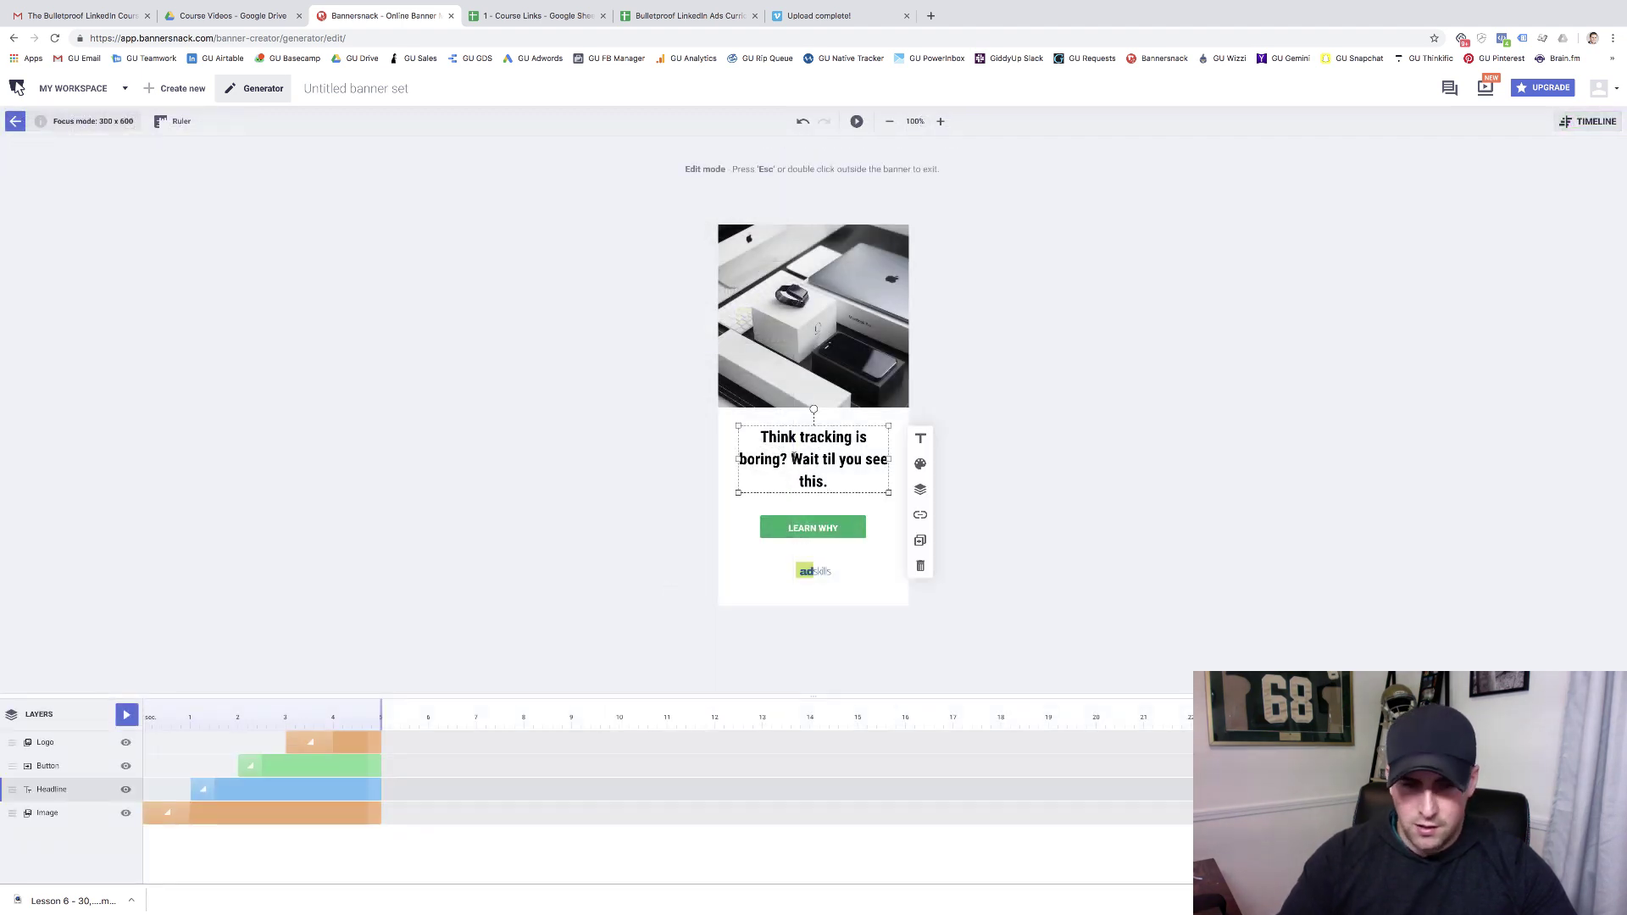
key("Return")
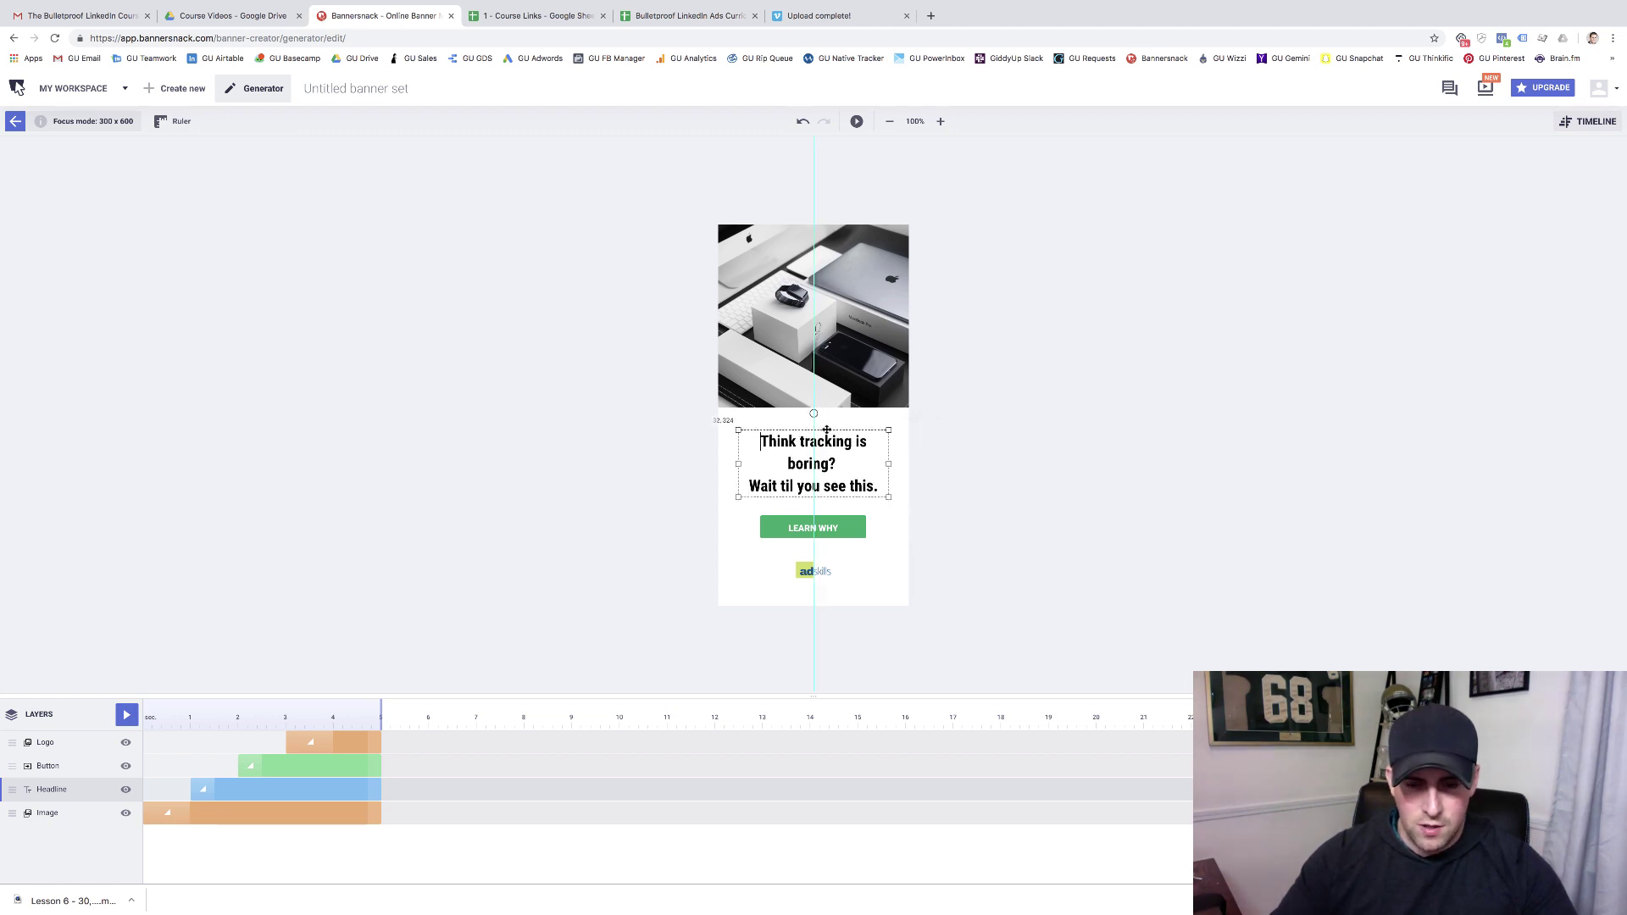
Step: Edit the 728 x 90 banner individually so its headline breaks onto a new line before "Wait til you see this."
left_click(582, 432)
left_click(583, 433)
scroll(583, 433, "down", 1)
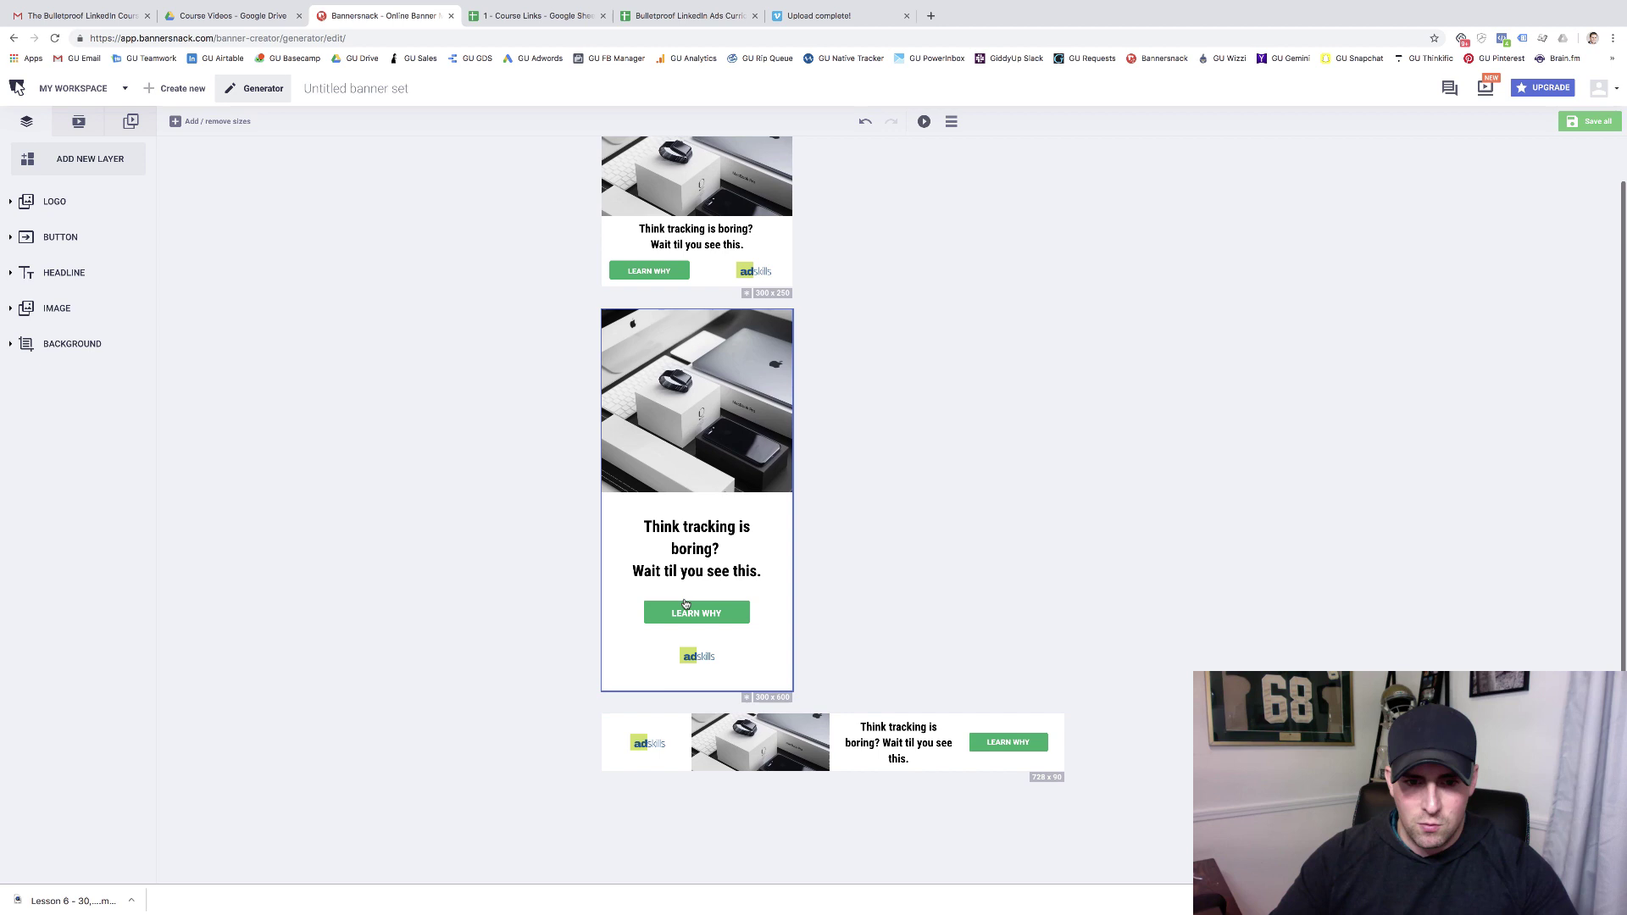
double_click(898, 730)
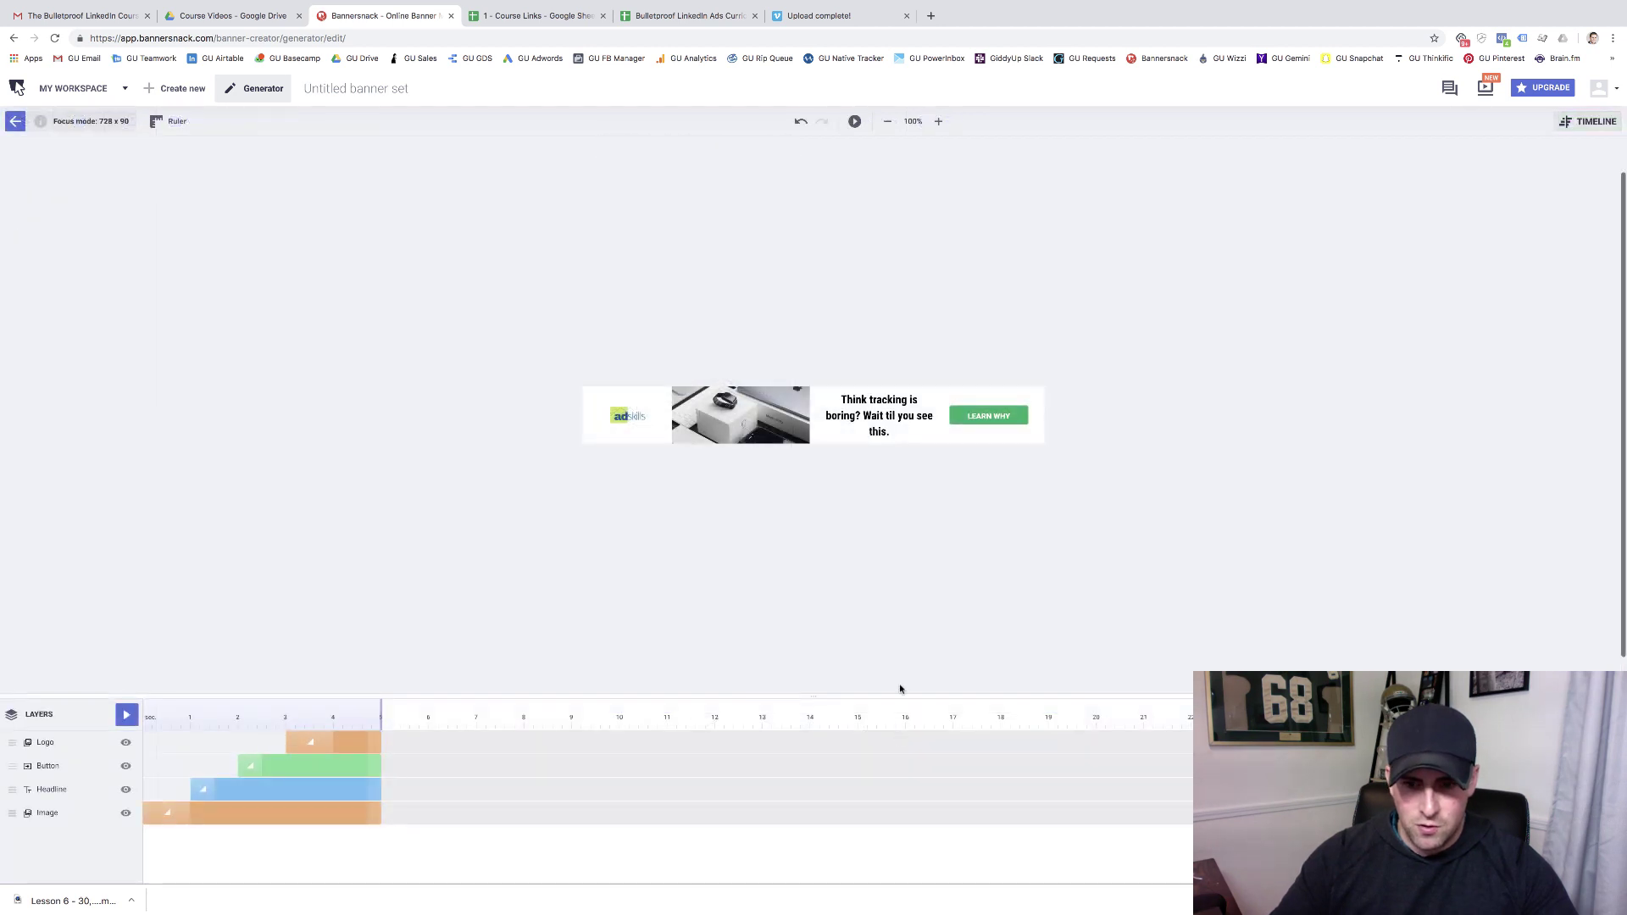
left_click(864, 416)
left_click(864, 416)
key("Return")
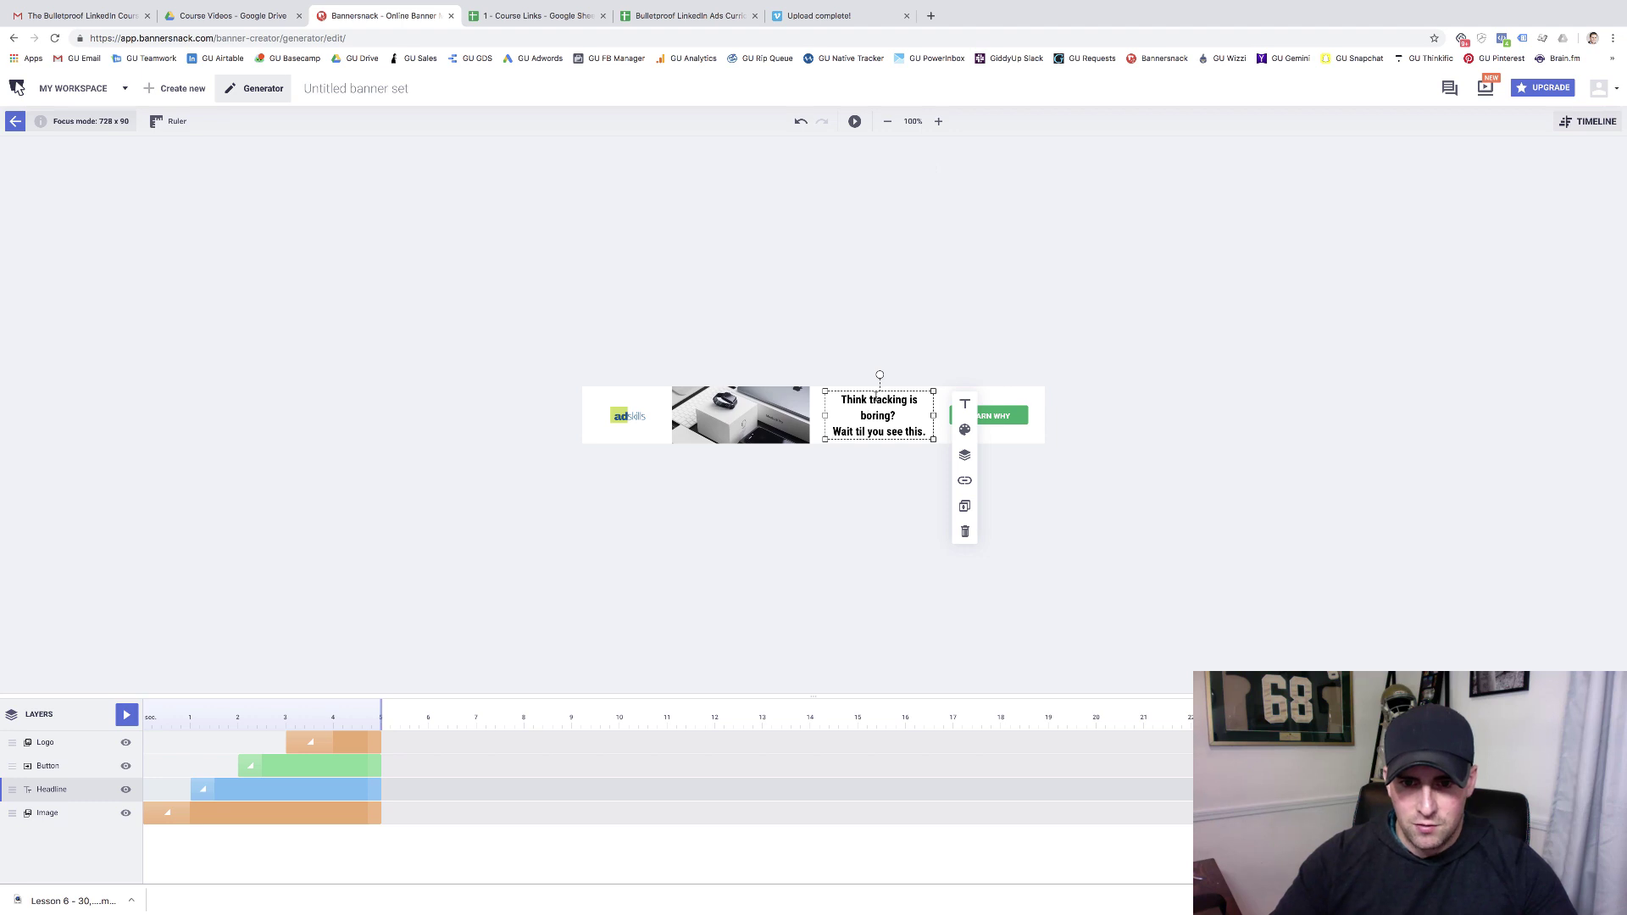
left_click(893, 360)
left_click(892, 398)
left_click_drag(892, 390, 894, 375)
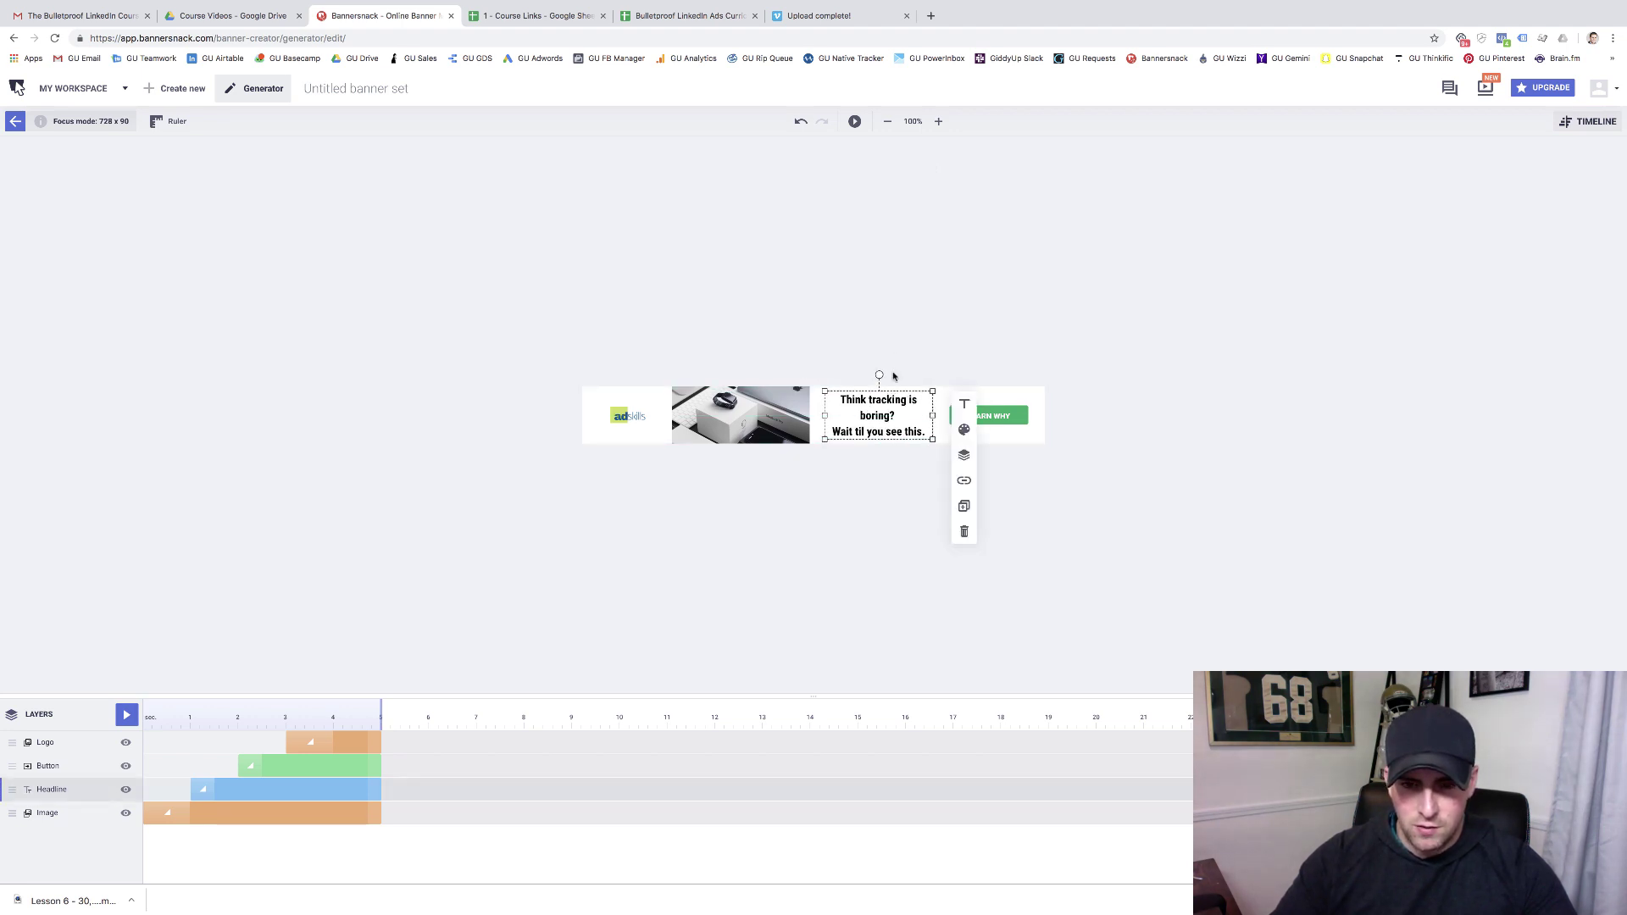
left_click(896, 355)
key("Escape")
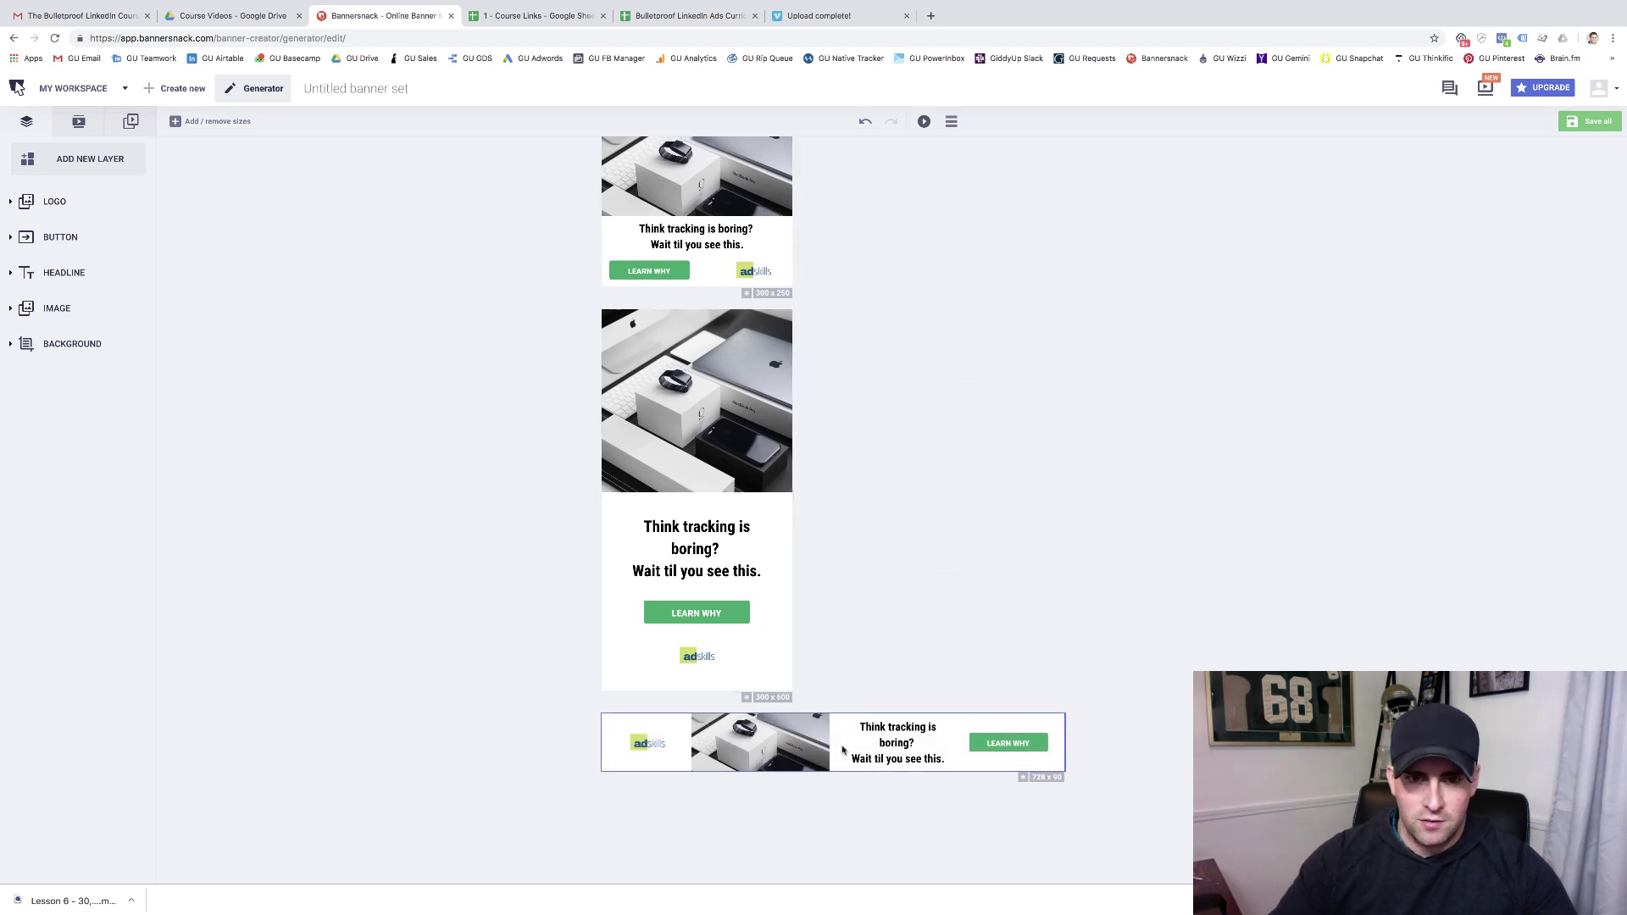
Step: Replace the stock image in all banners with the uploaded "Bloody Pixels" picture
left_click(67, 308)
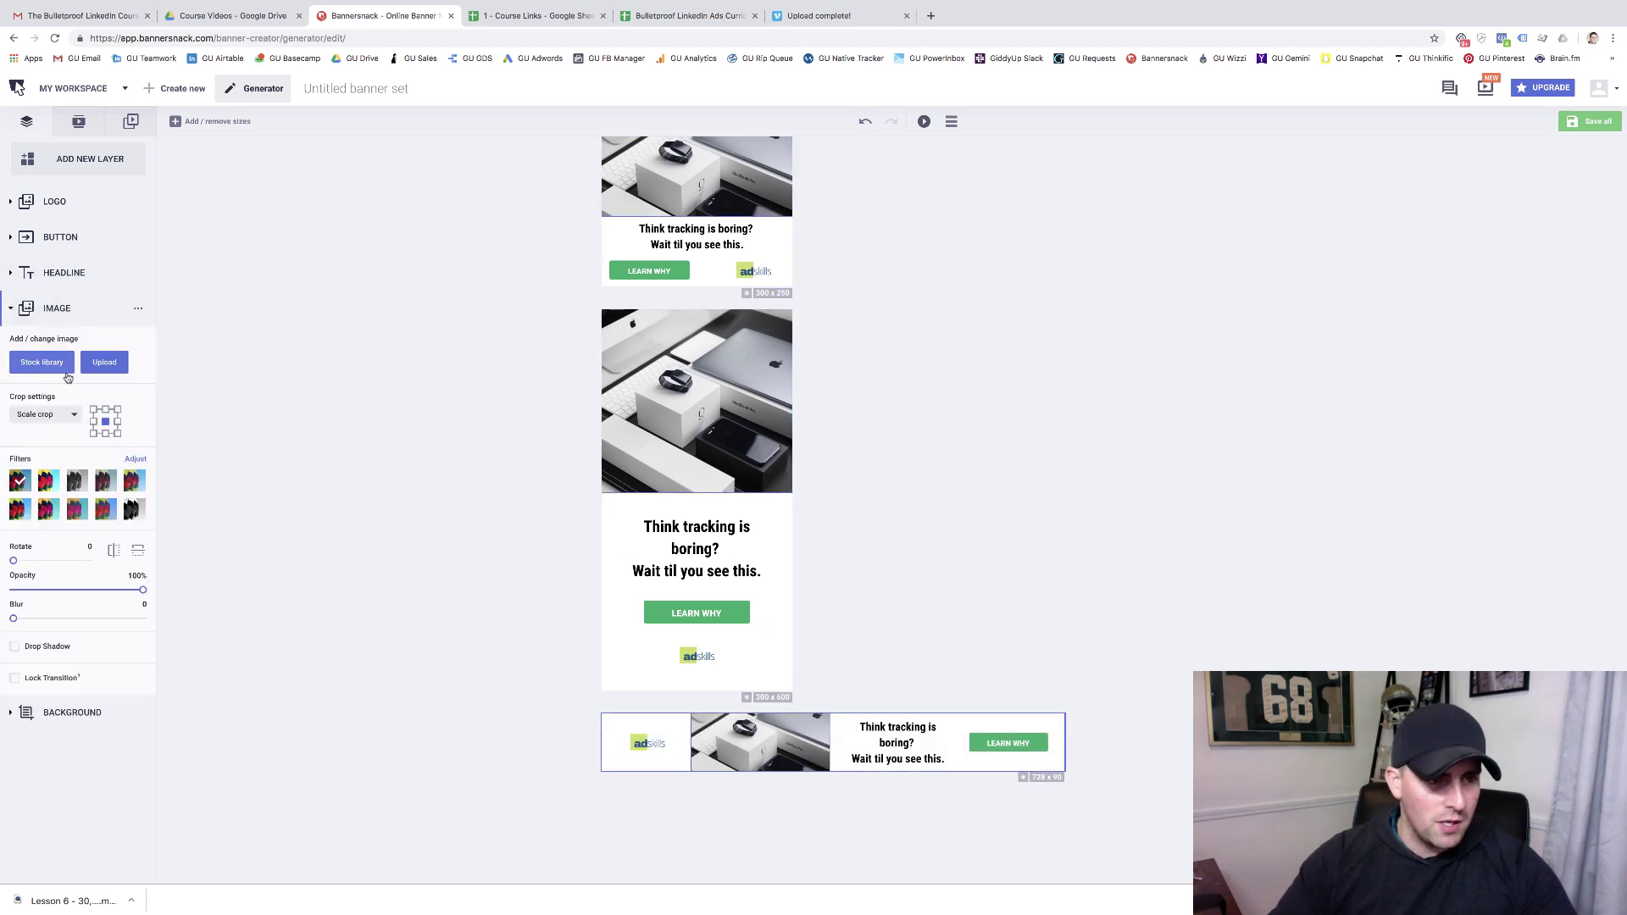
left_click(114, 364)
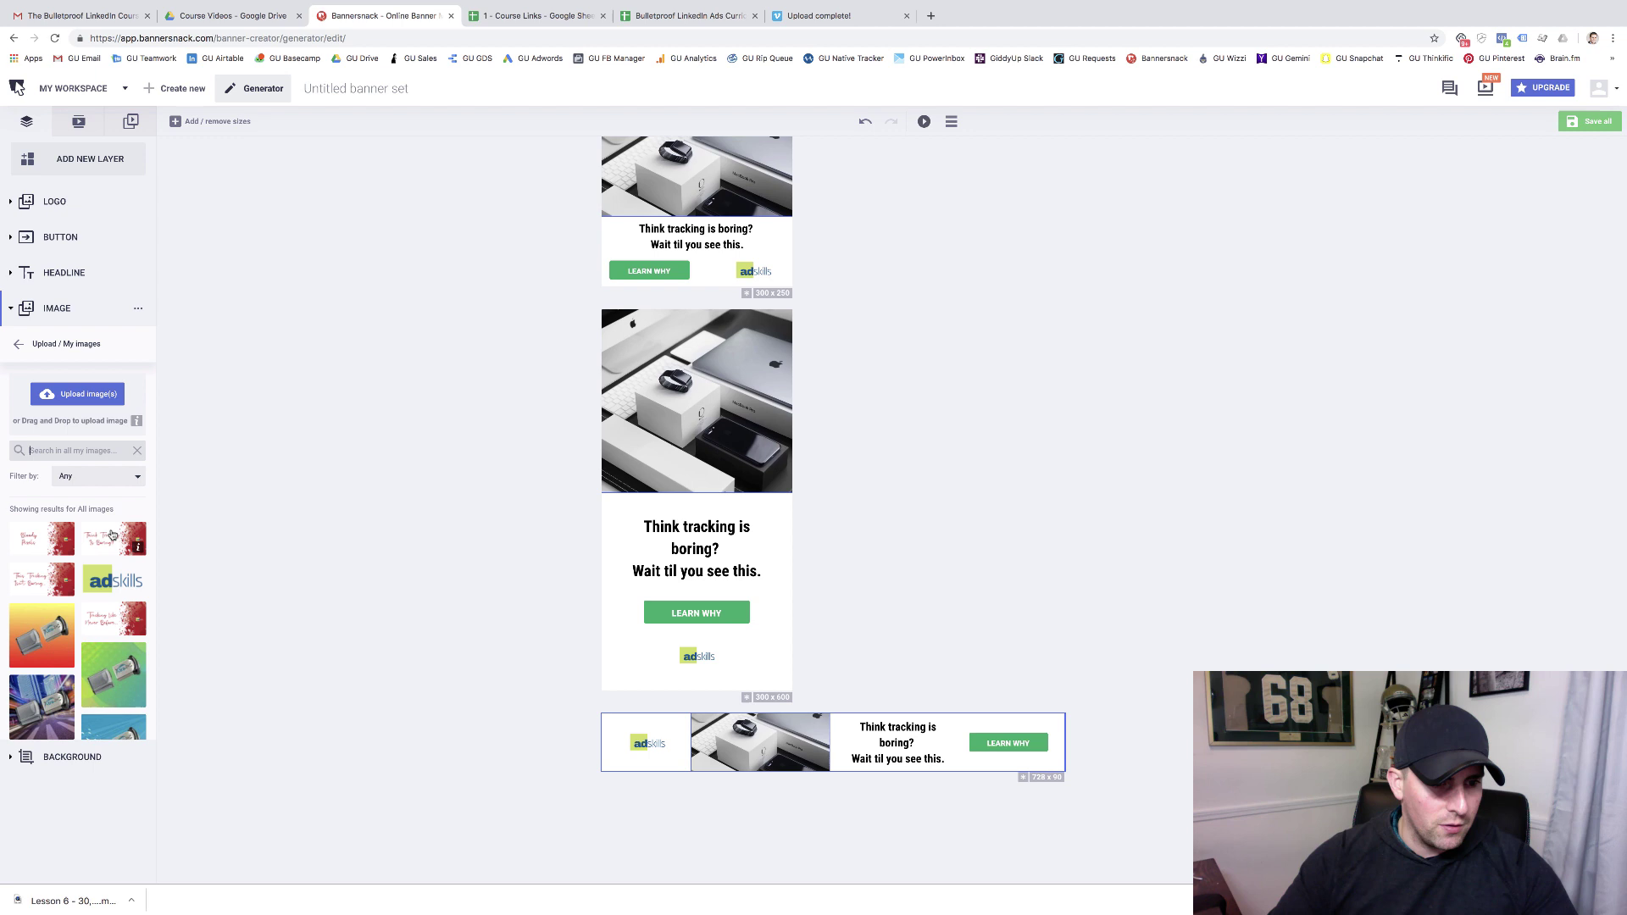
left_click(53, 536)
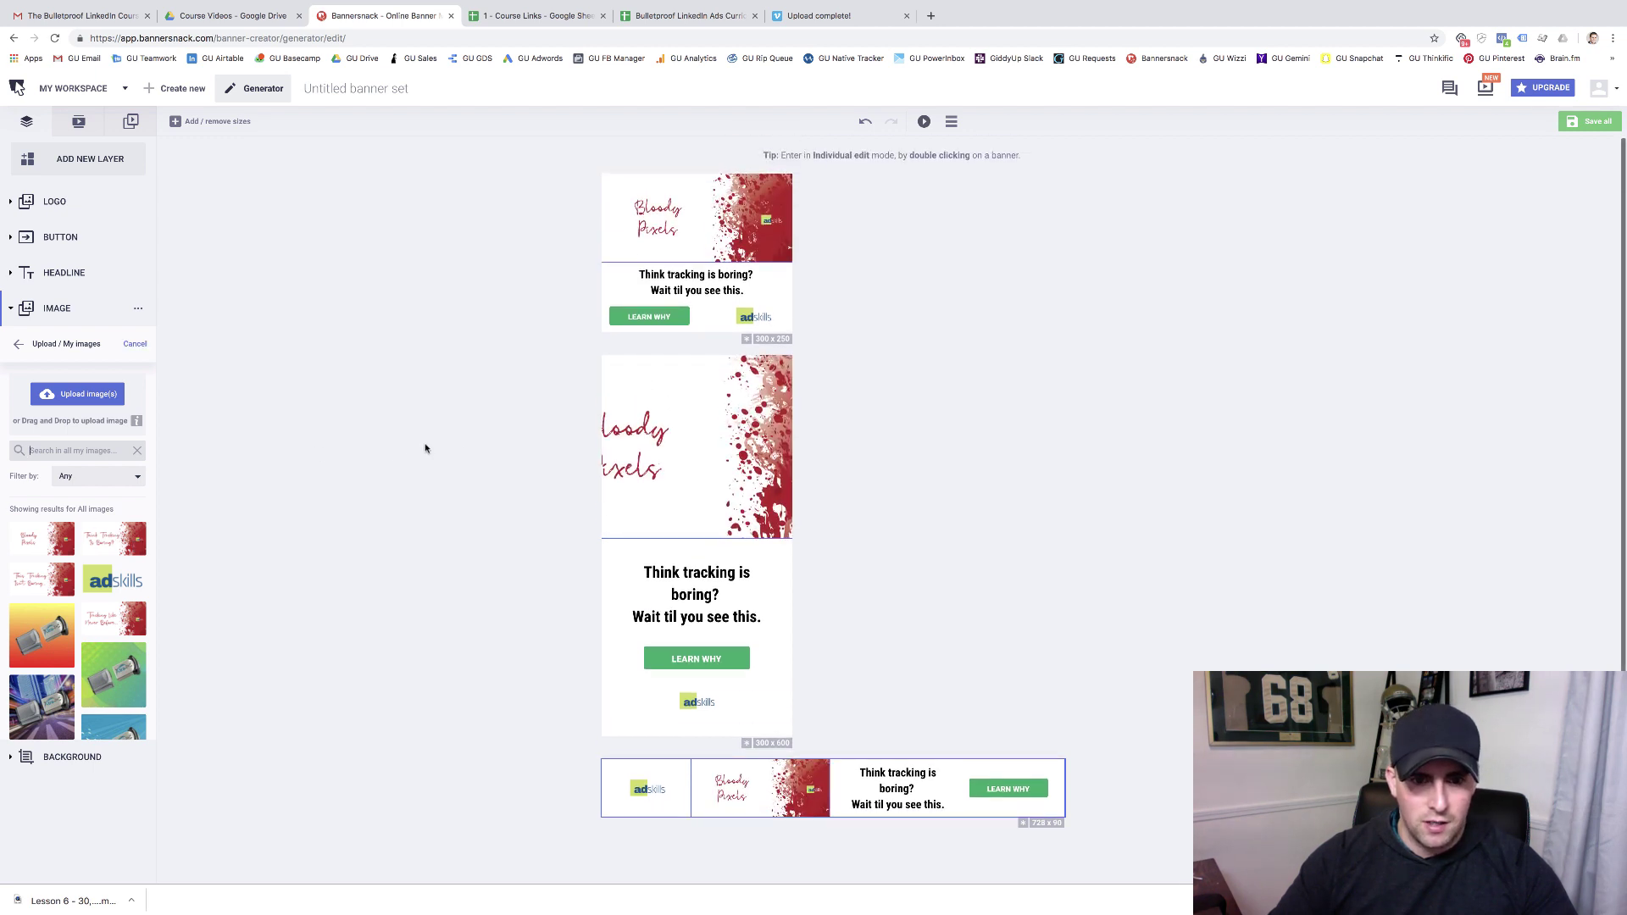
left_click(127, 483)
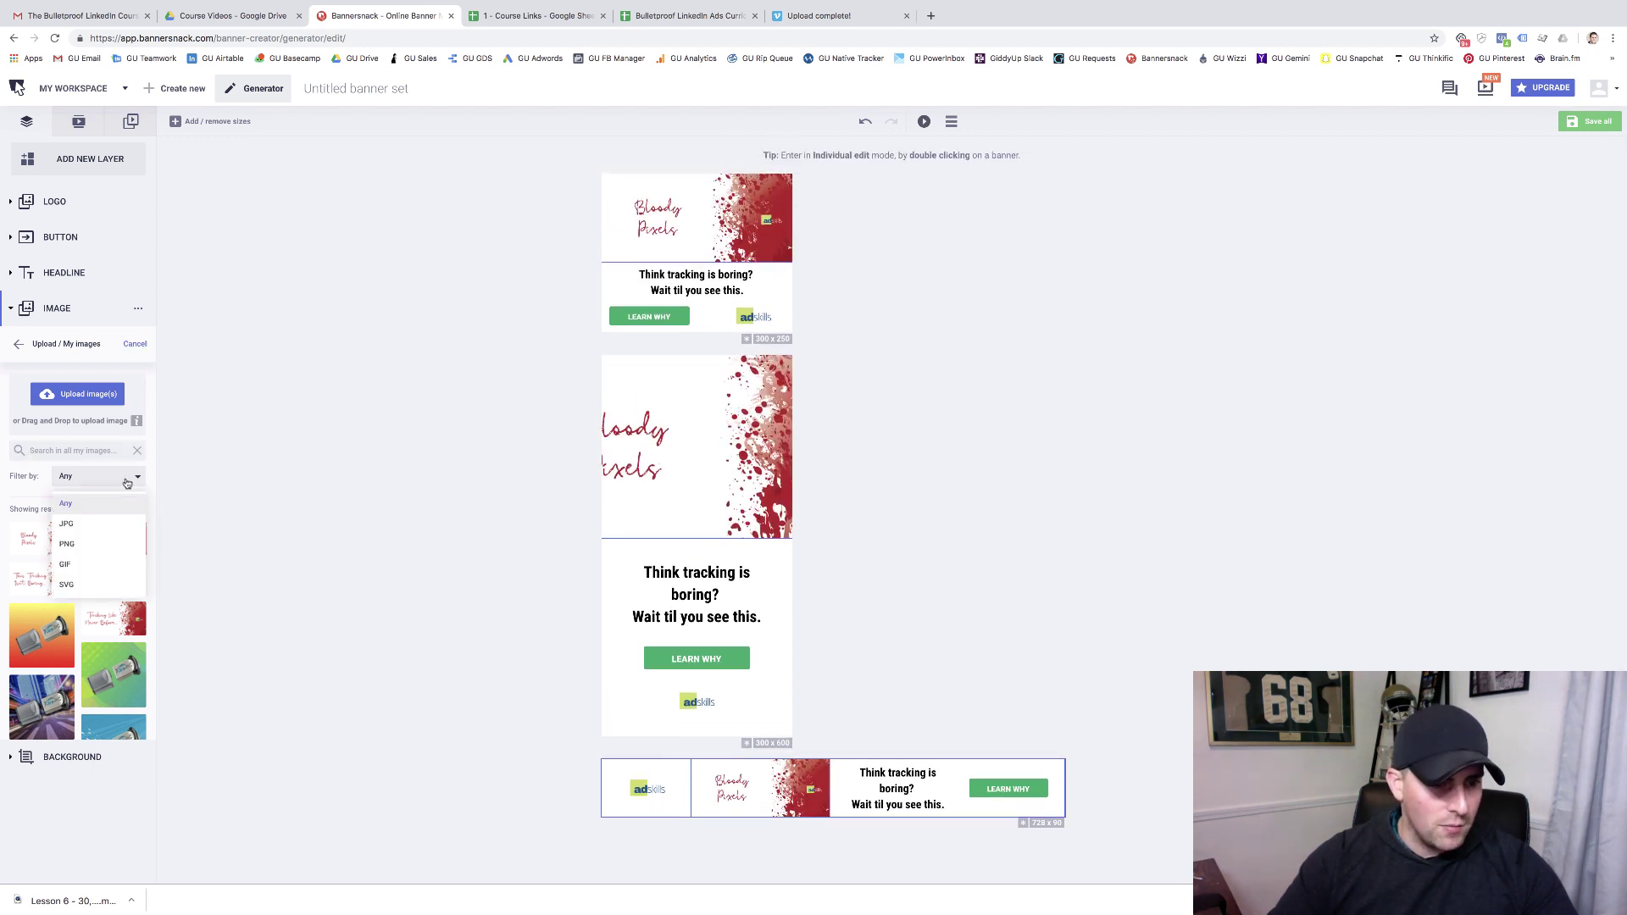
left_click(168, 471)
left_click(89, 394)
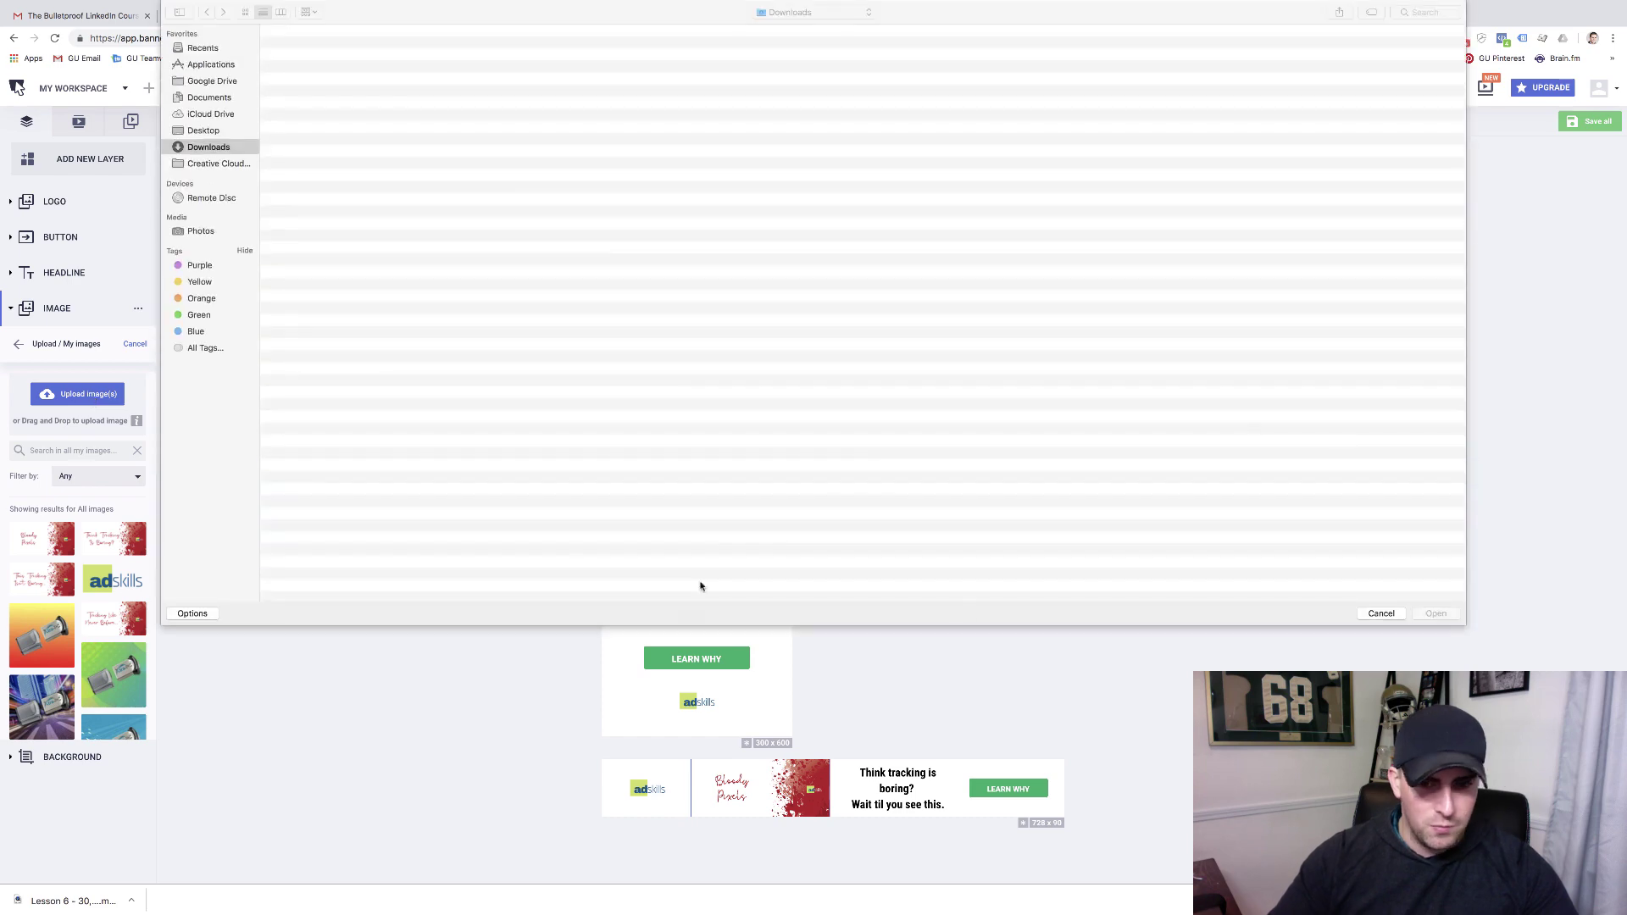
key("Escape")
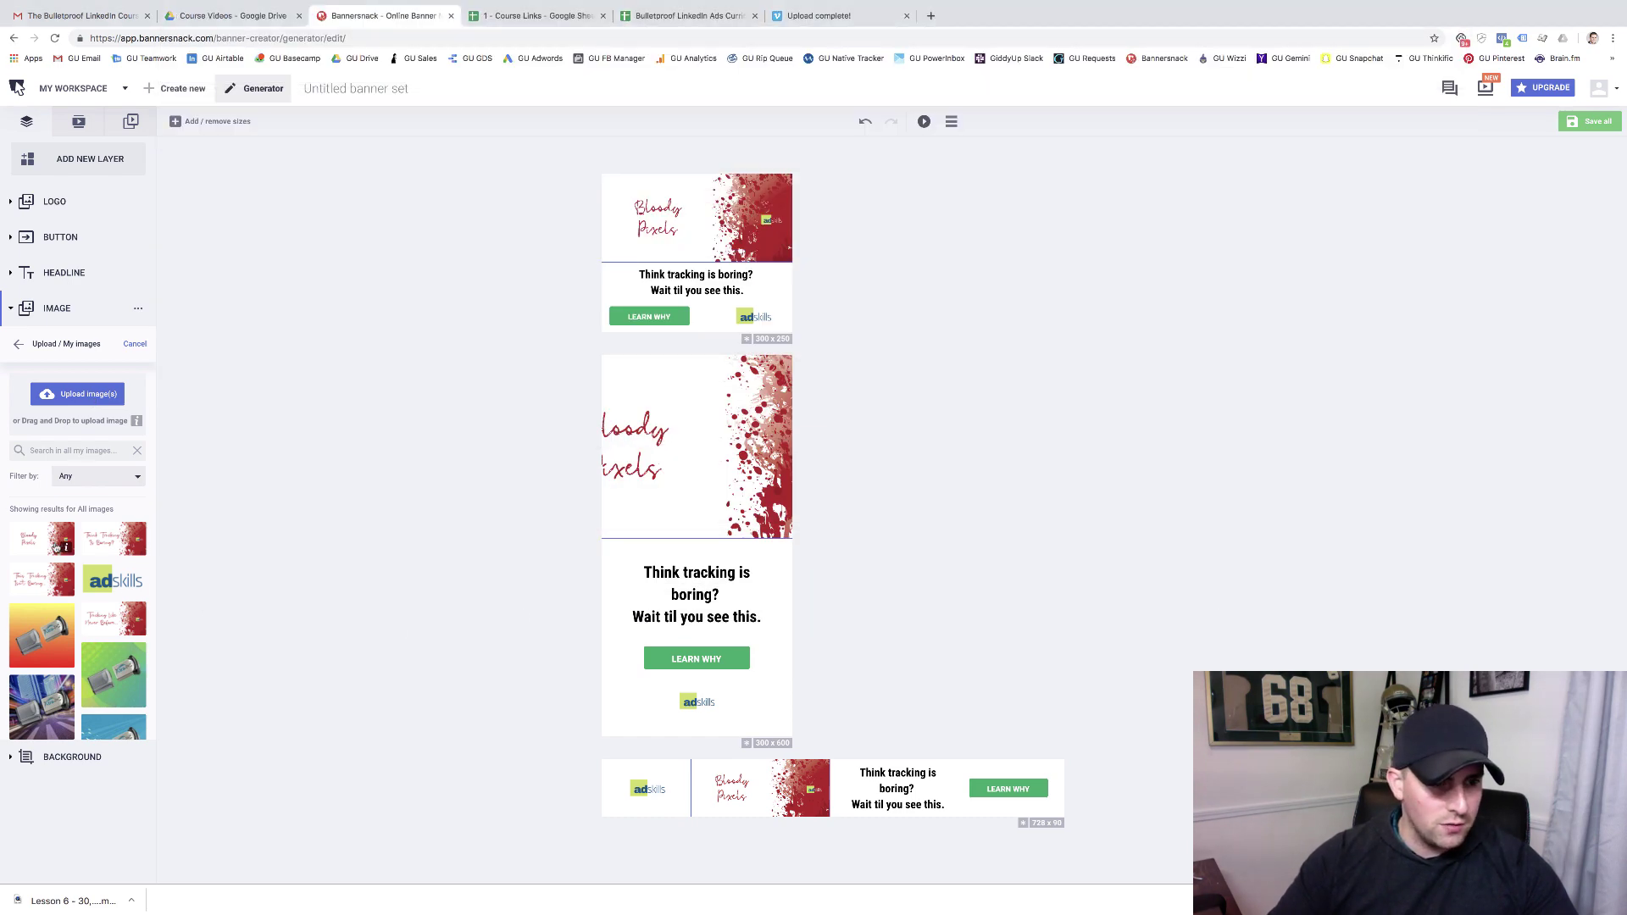
Step: Try the No scale and Exact fit crop settings on the image, and settle on Maintain aspect
left_click(19, 344)
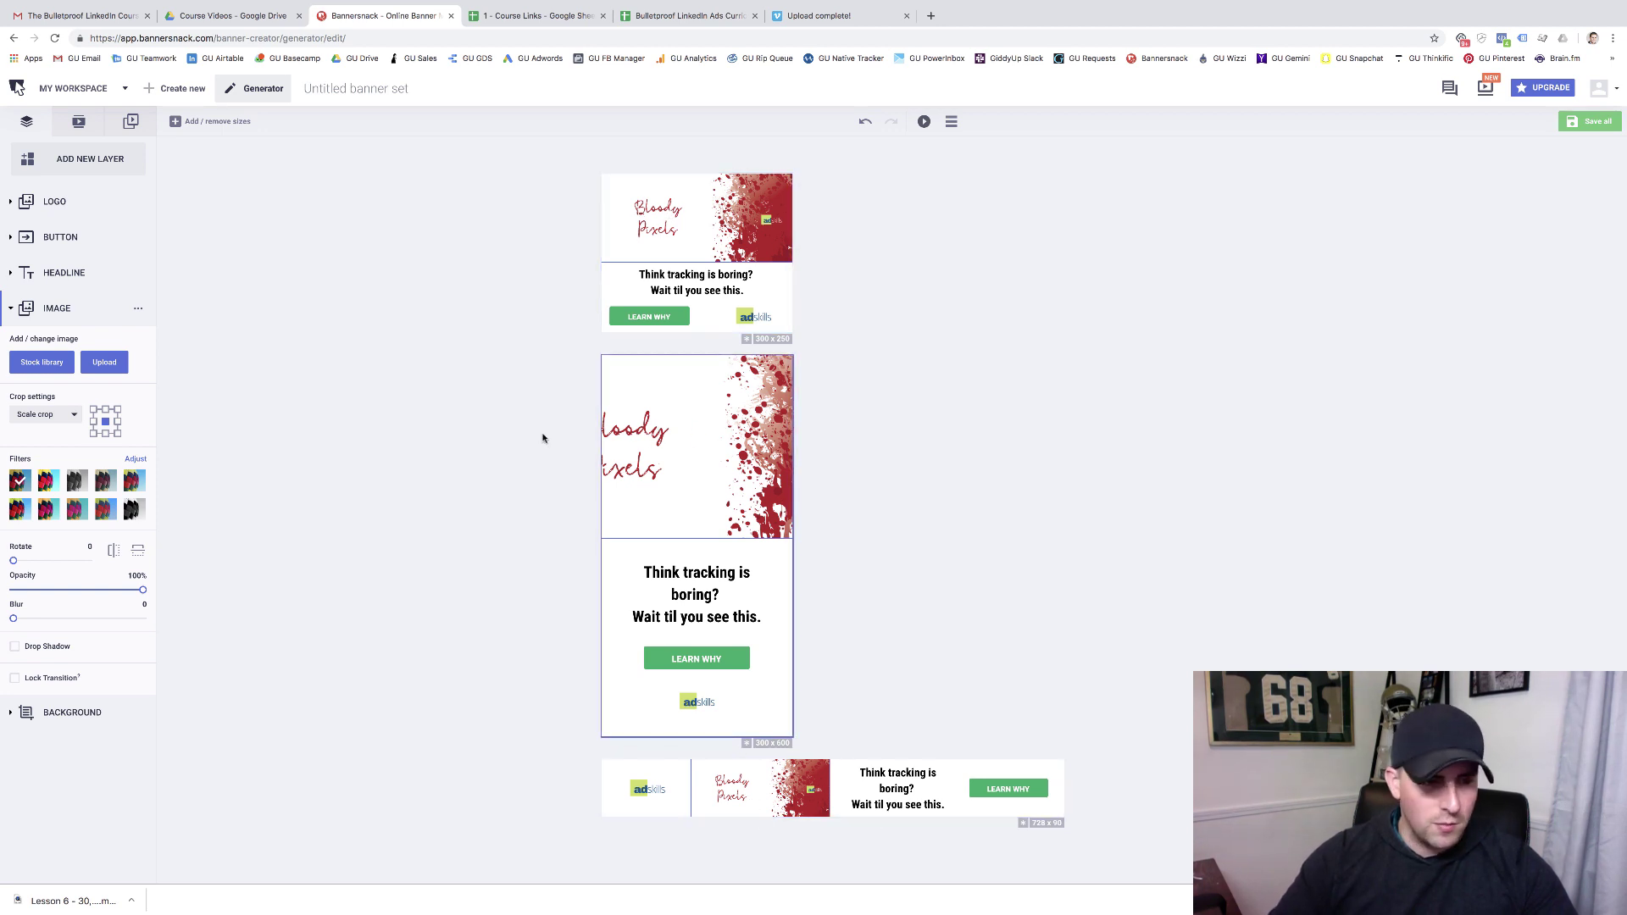
left_click(56, 415)
left_click(54, 490)
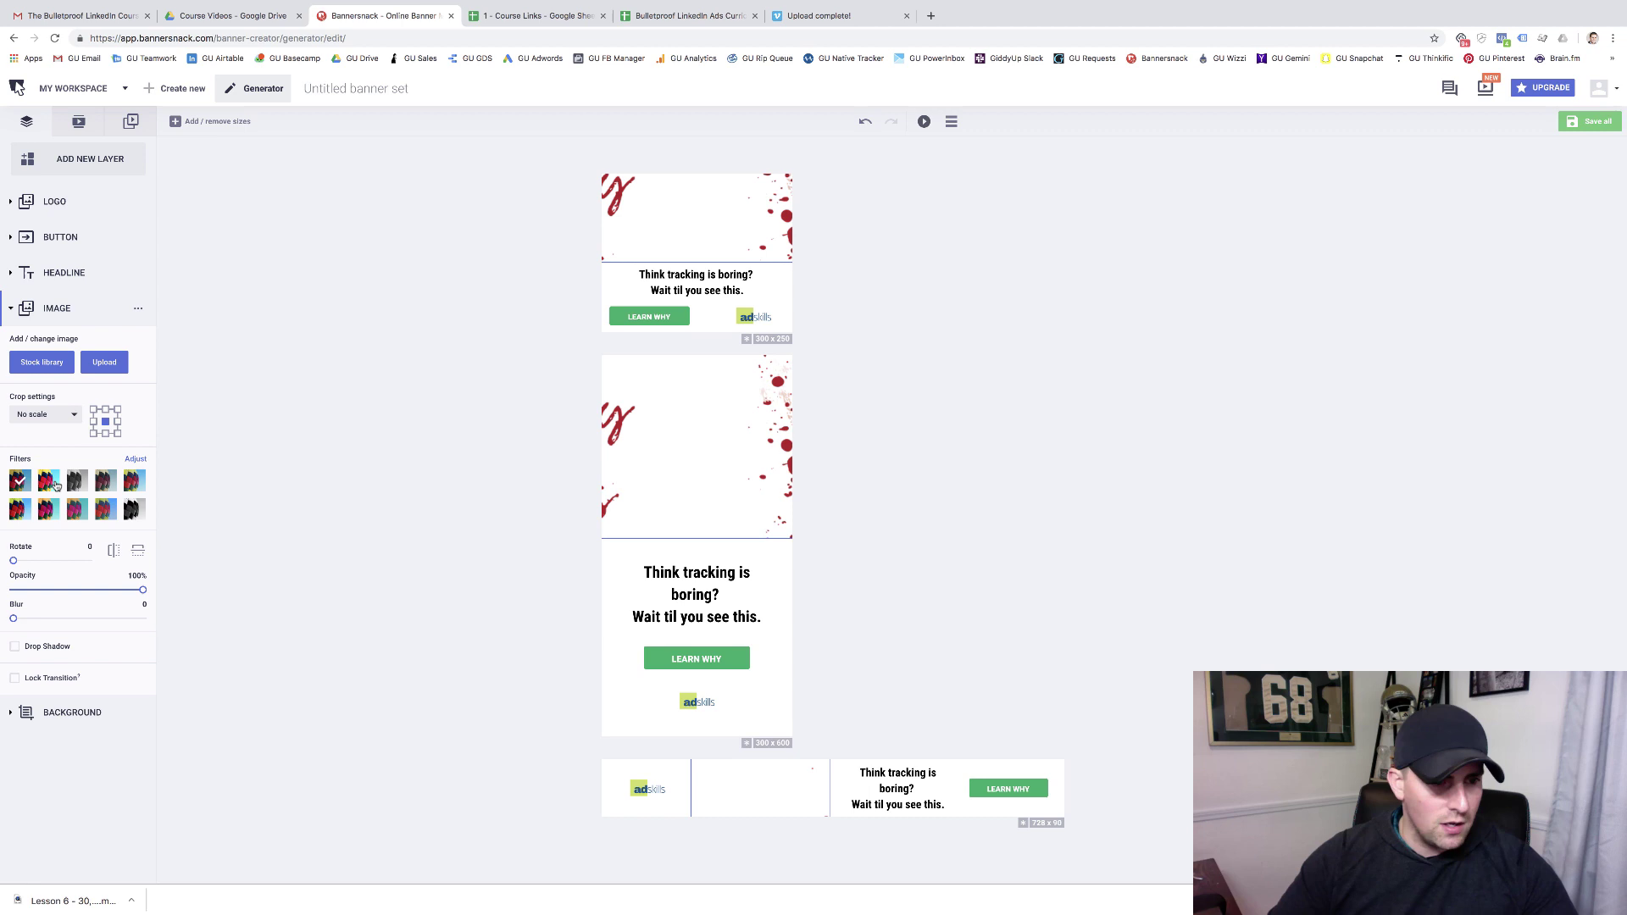
left_click(51, 414)
left_click(32, 455)
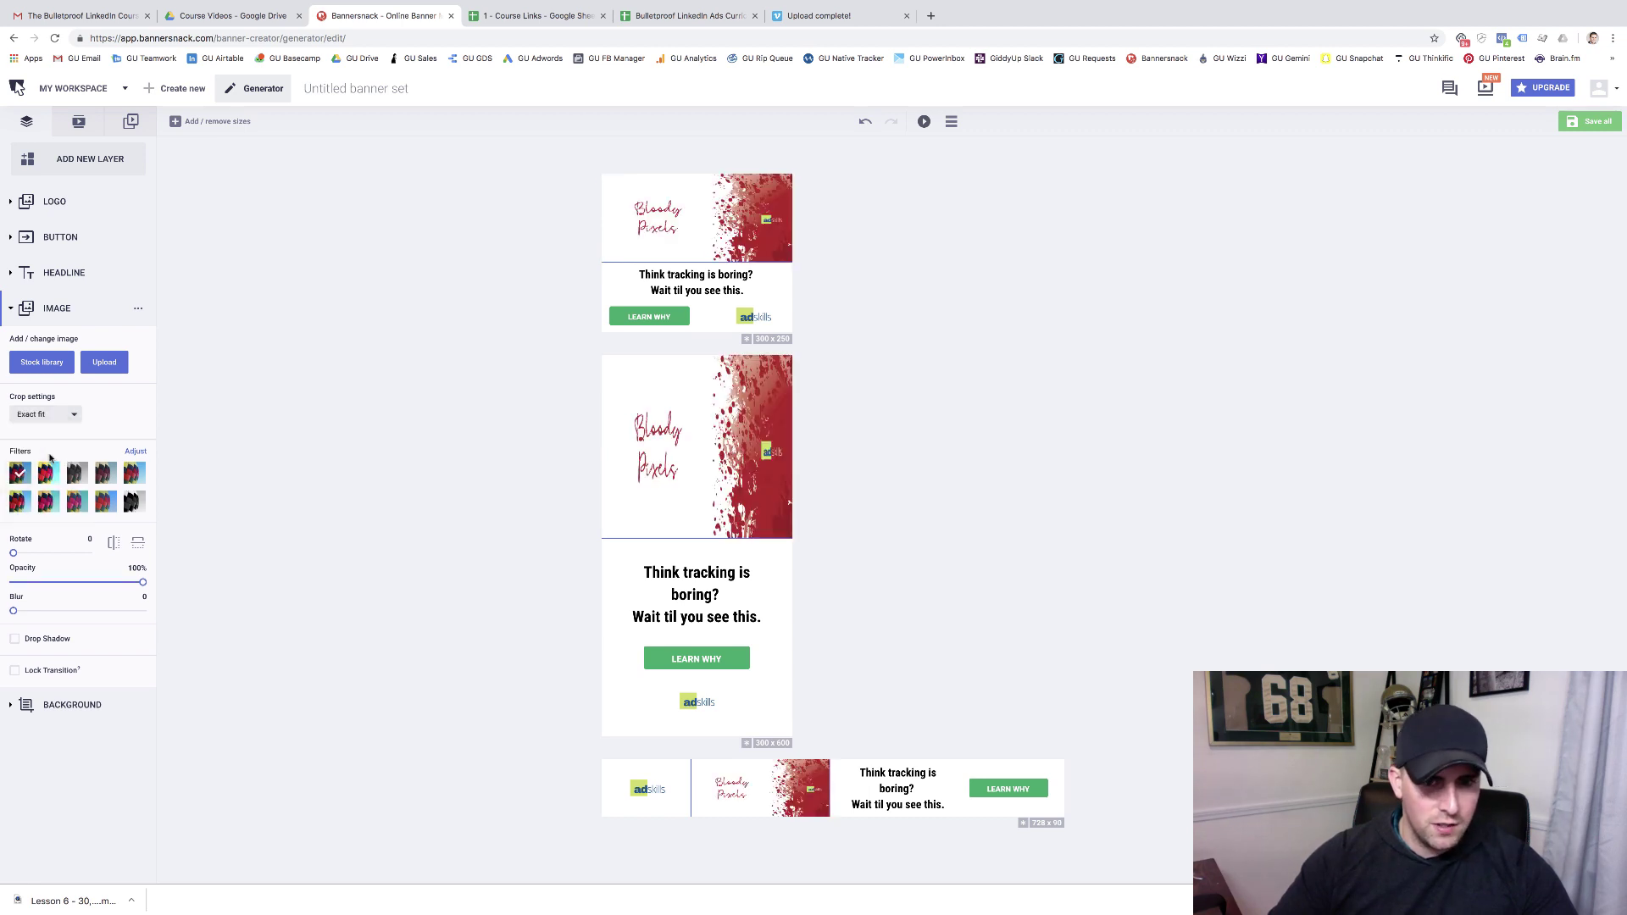
left_click(51, 415)
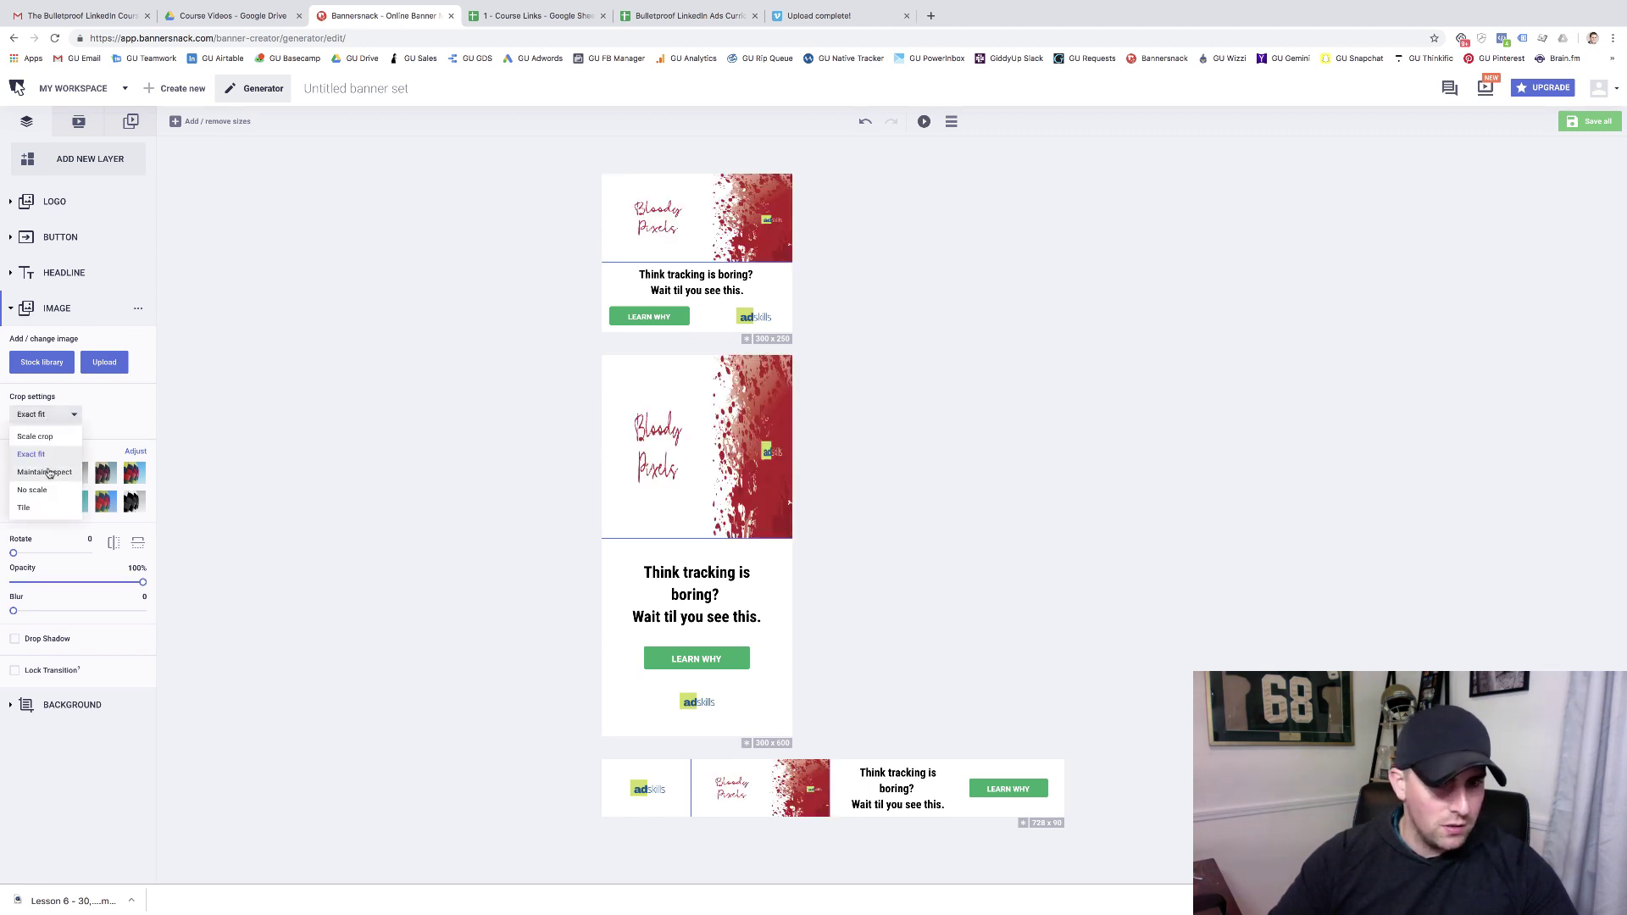
left_click(48, 472)
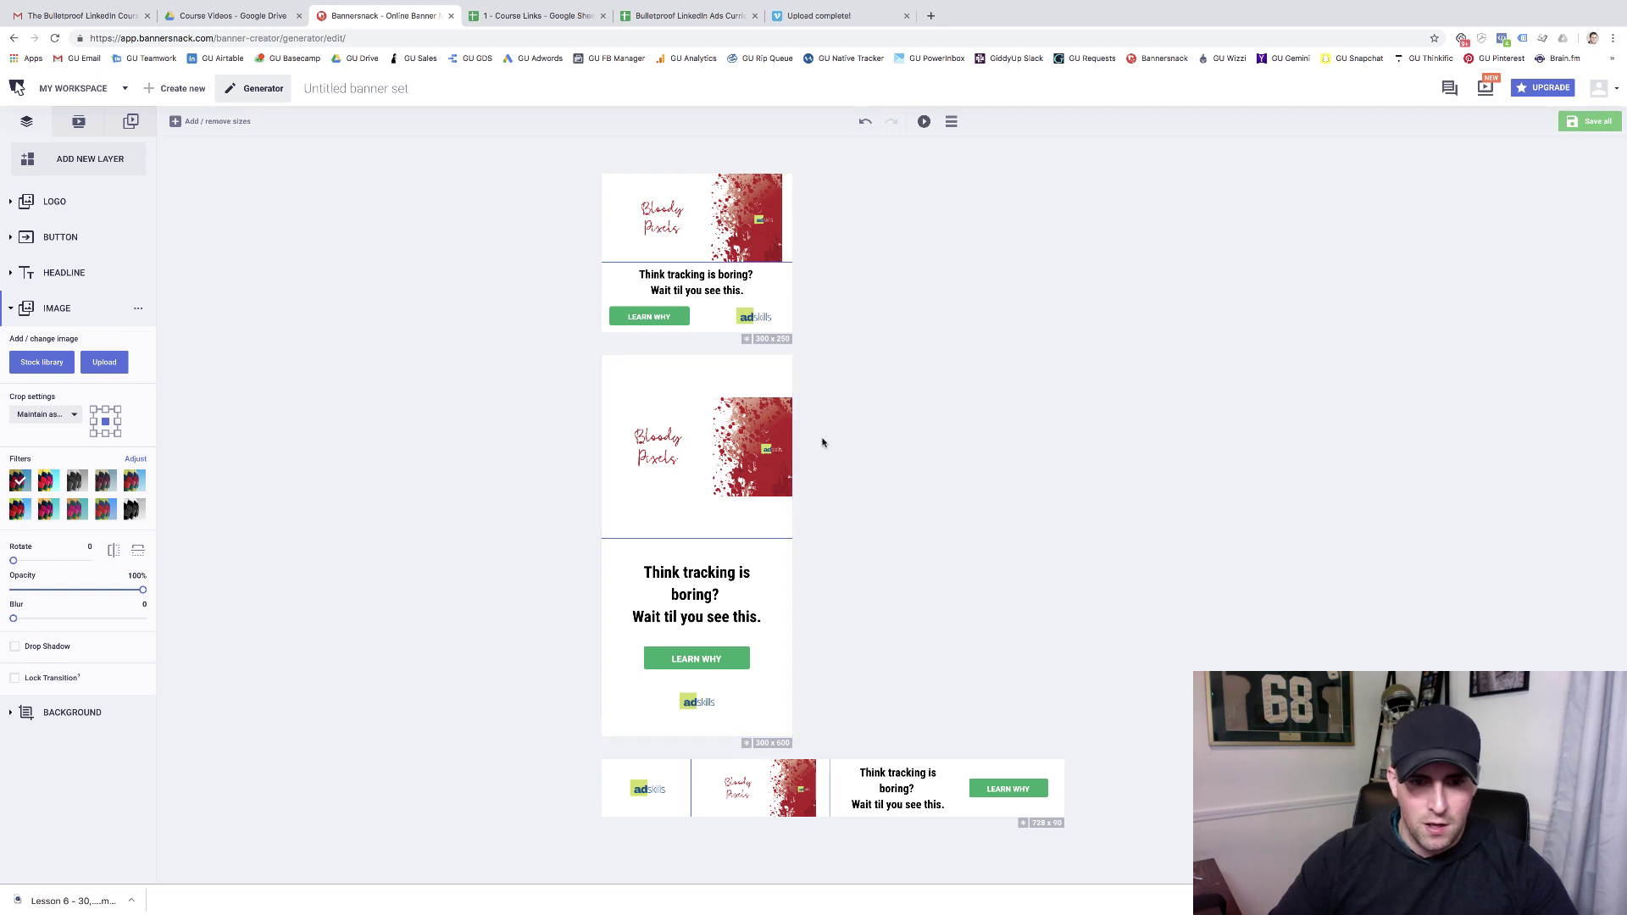
Step: Edit the 300 x 250 banner individually and widen its image so the picture reaches the banner's right edge
double_click(749, 205)
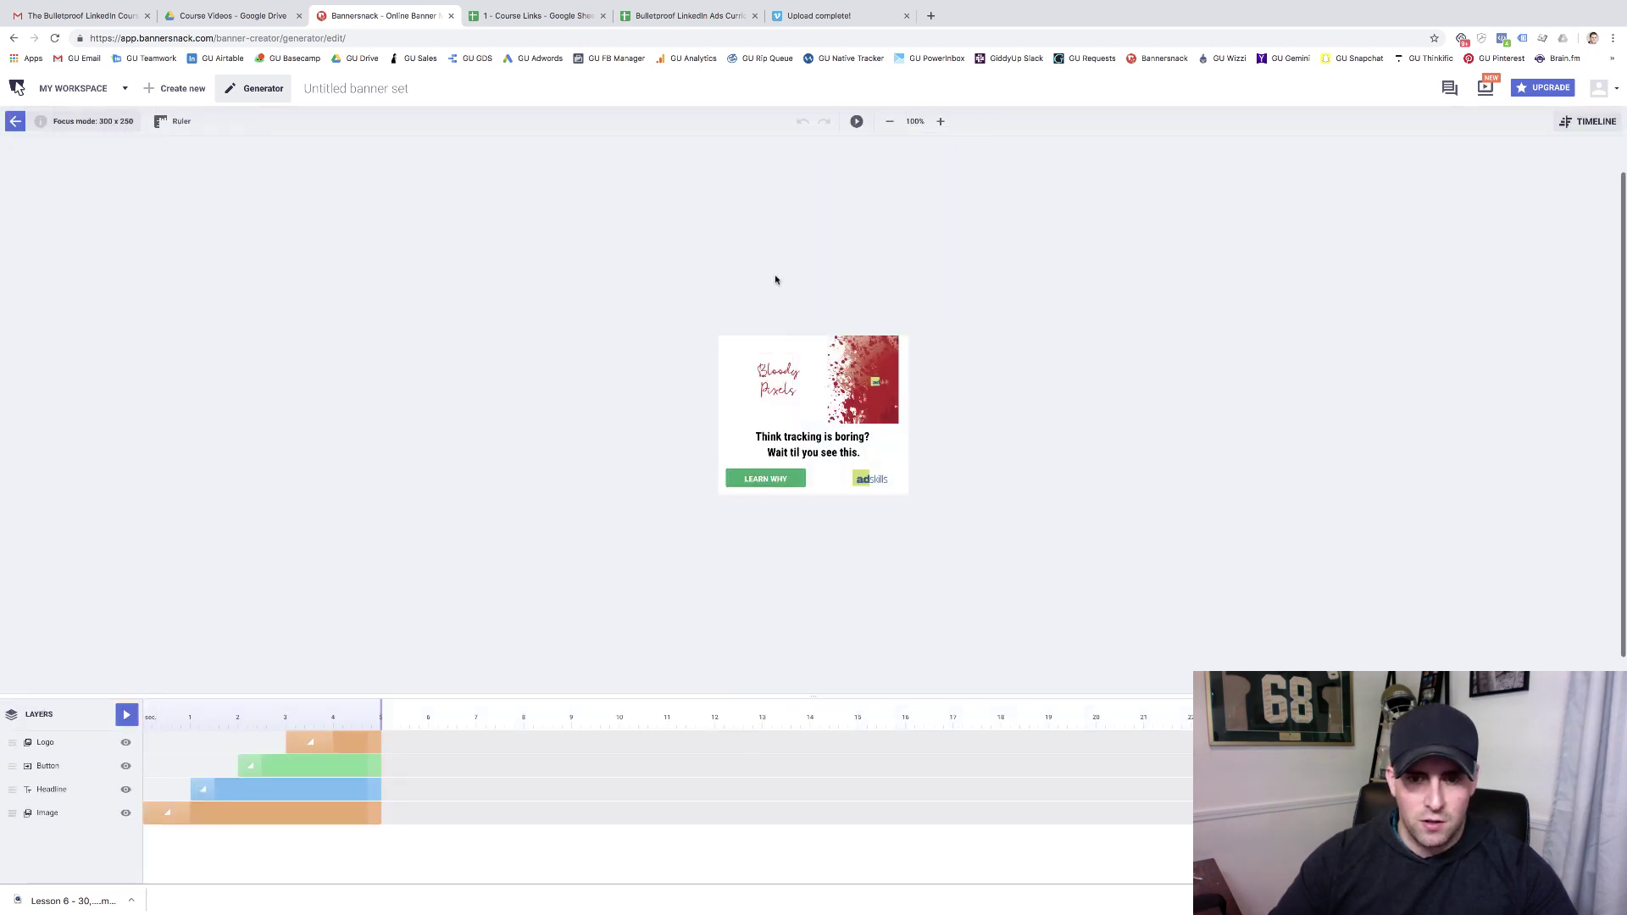
left_click_drag(901, 382, 928, 380)
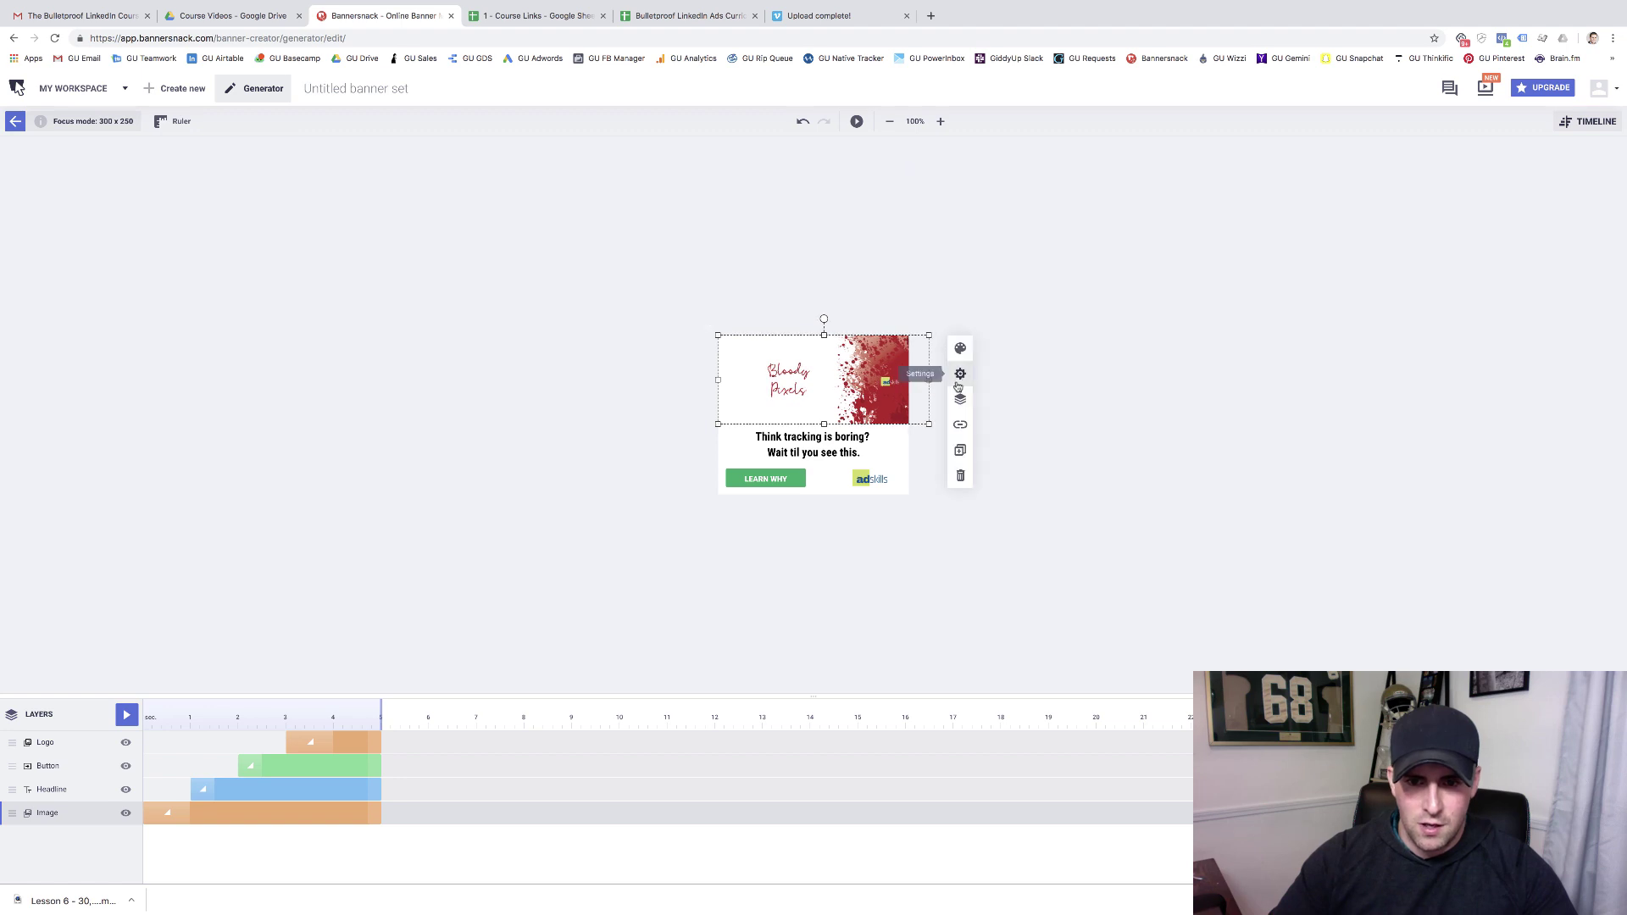
left_click(929, 309)
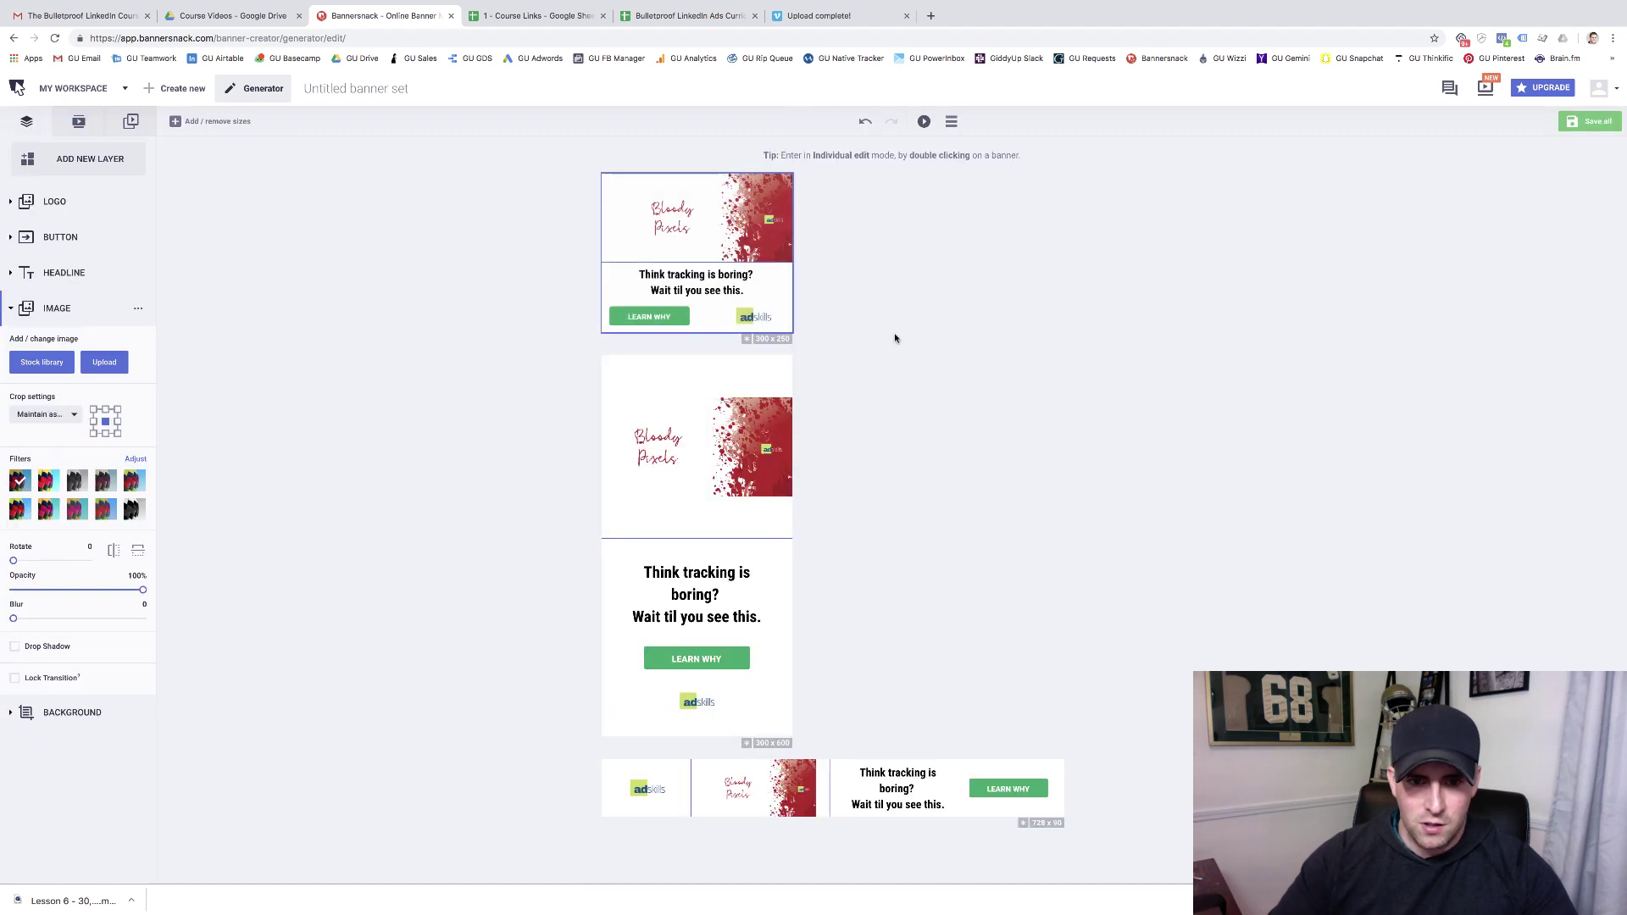
Step: Try to enlarge the image vertically in the 300 x 600 banner, undo the resizing and leave individual editing
double_click(700, 457)
left_click(809, 278)
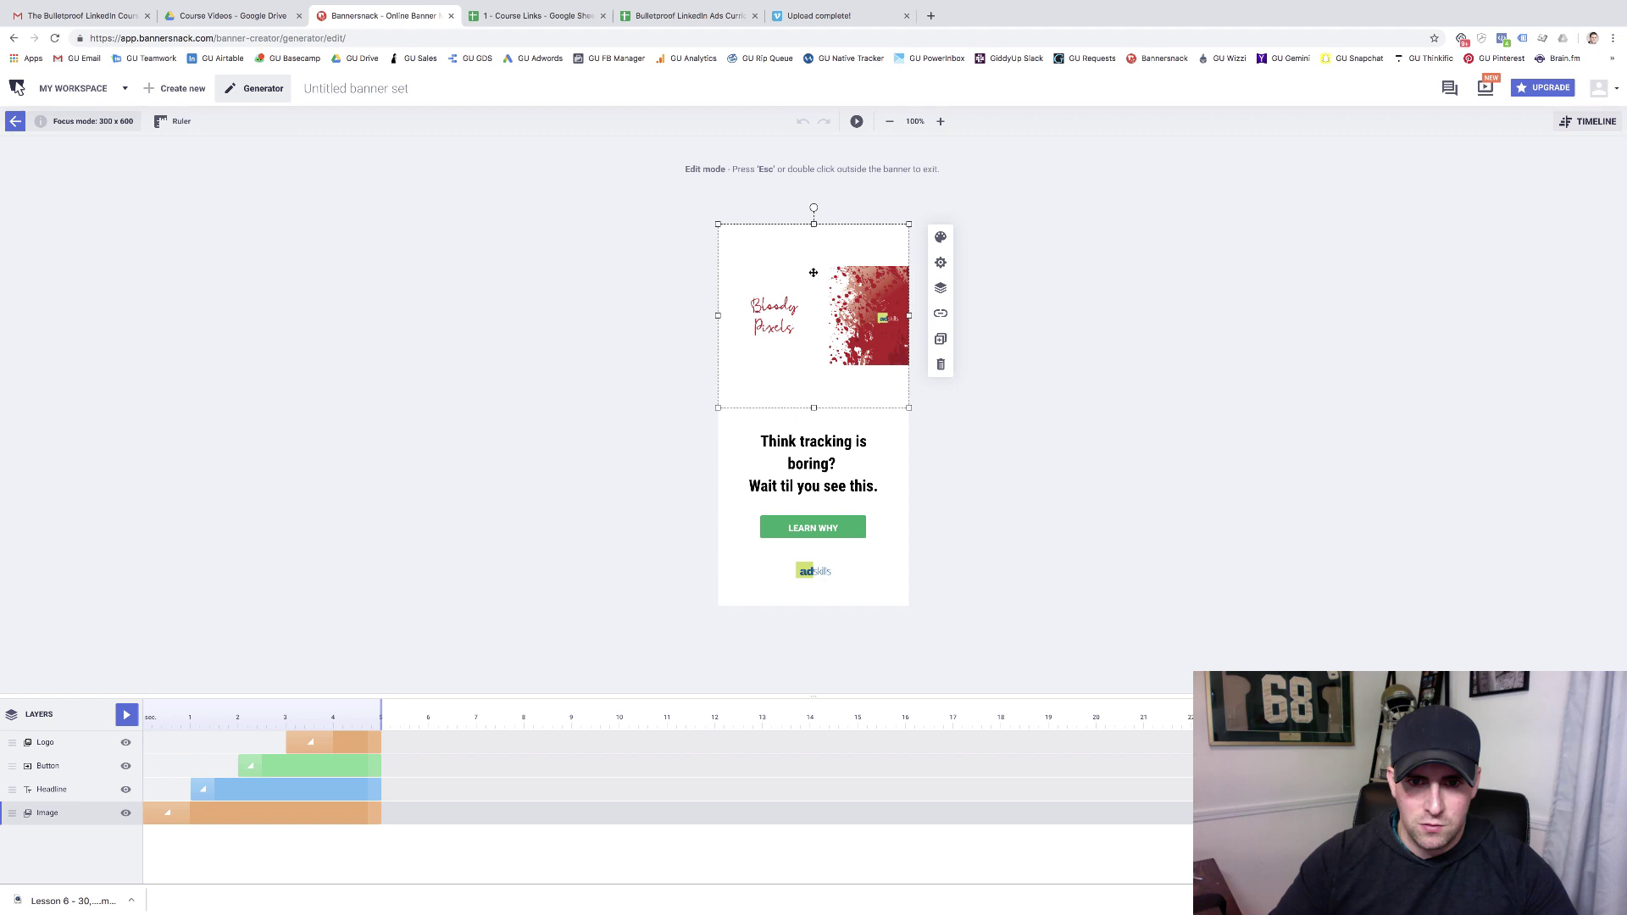
left_click_drag(813, 230, 814, 148)
key("super+z")
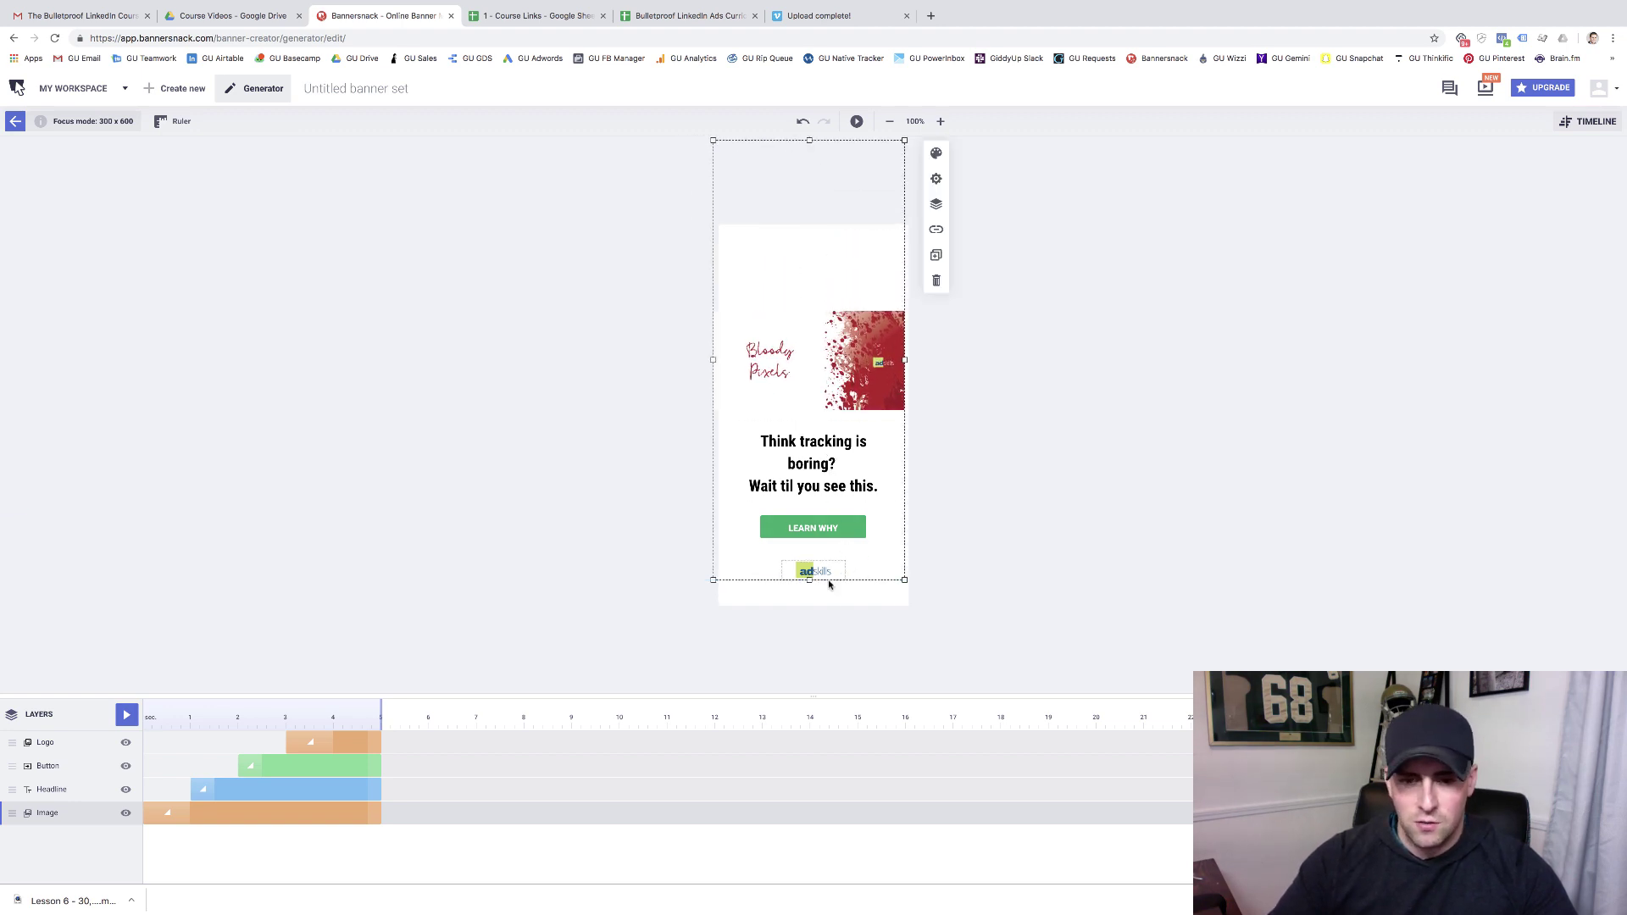
key("super+z")
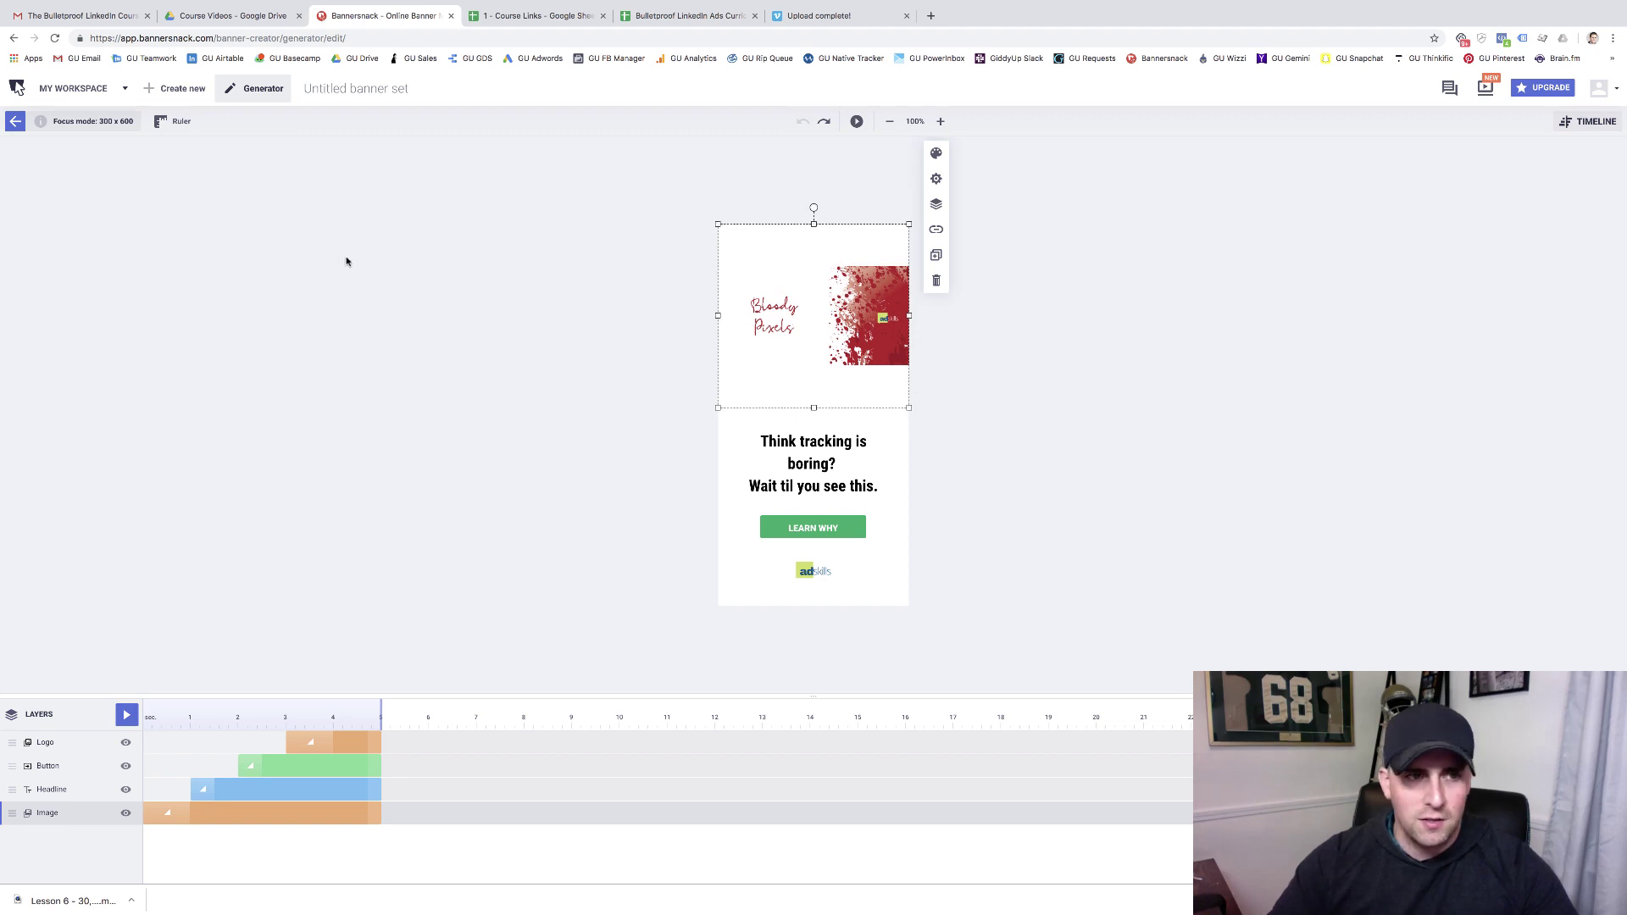
left_click(10, 126)
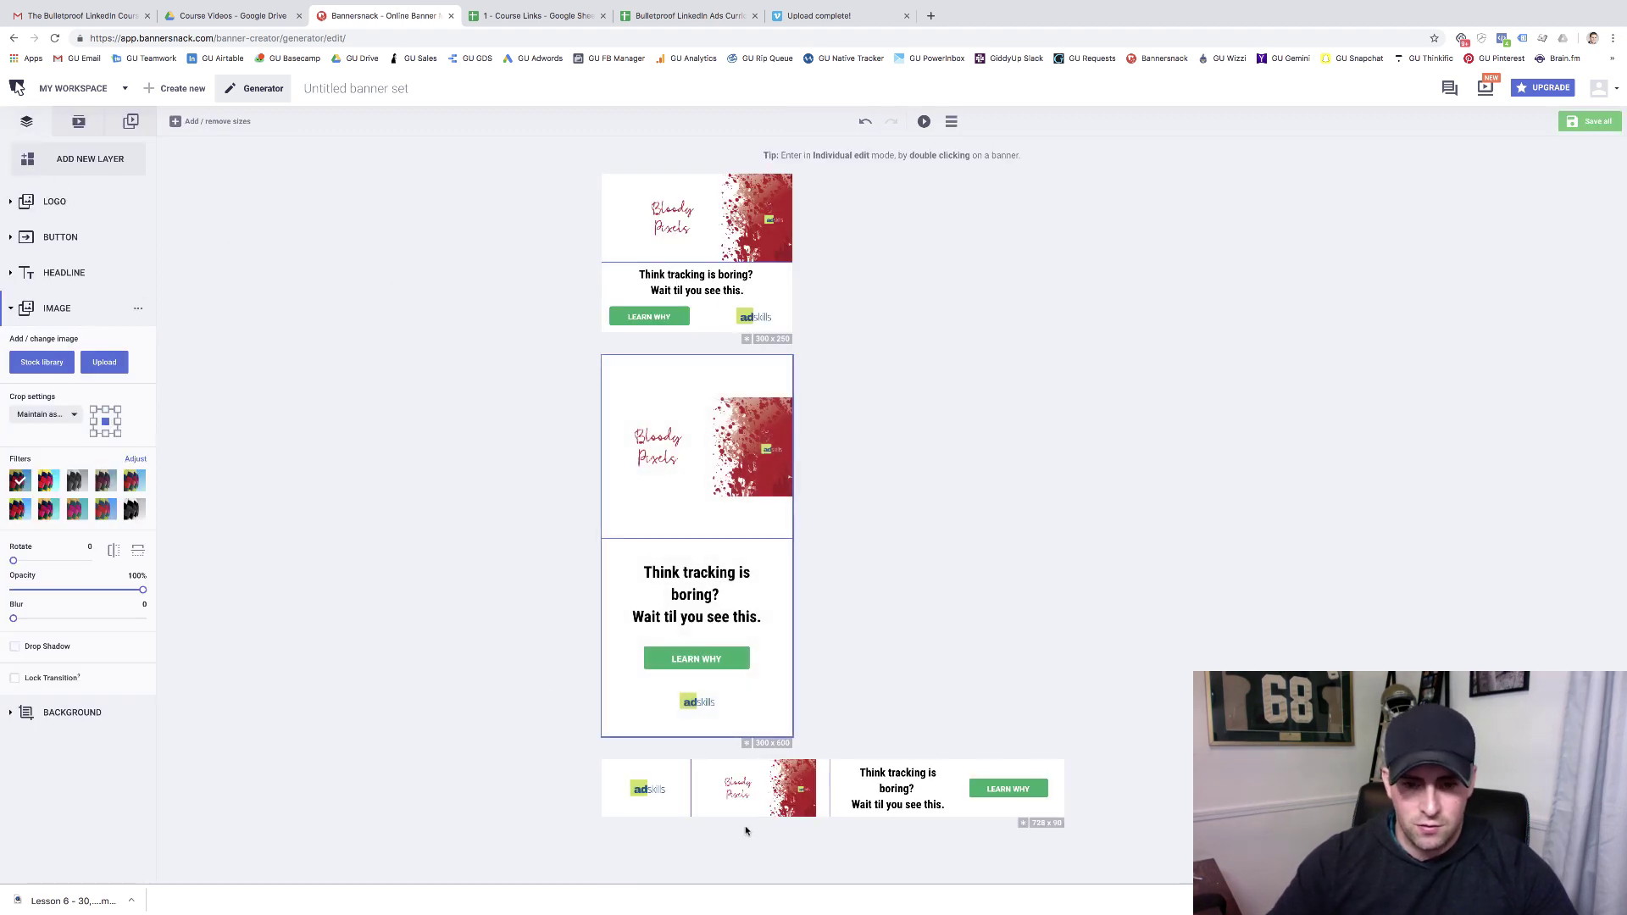
Step: Edit the 728 x 90 banner individually and widen its image toward the headline to close the gap
double_click(762, 788)
double_click(774, 433)
left_click_drag(810, 417, 830, 417)
left_click(789, 502)
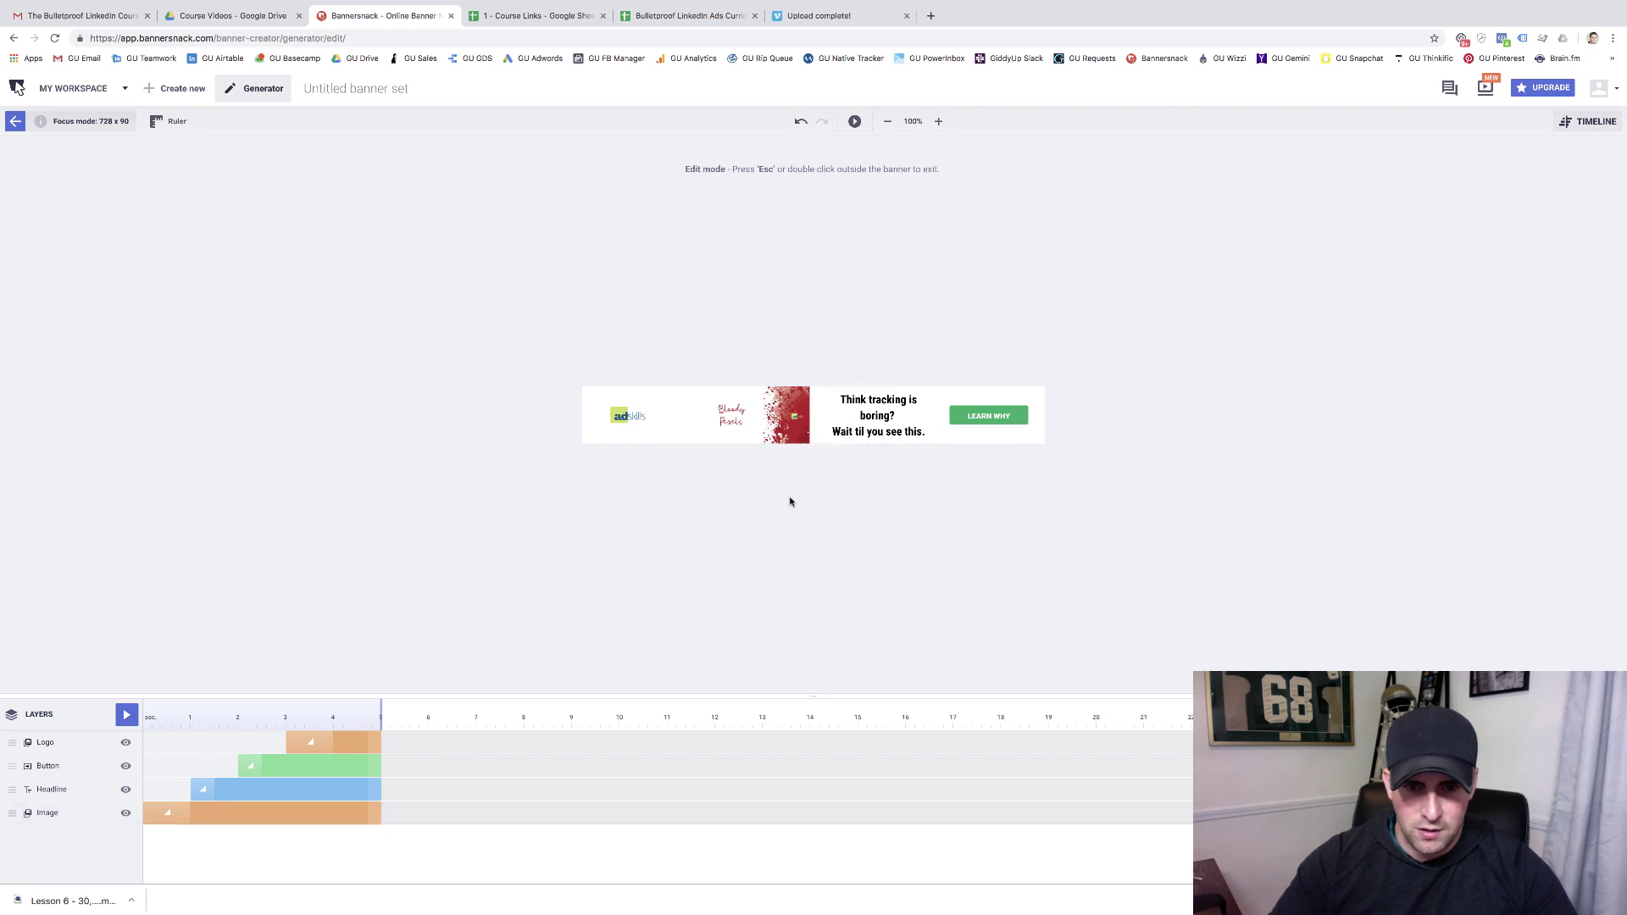
double_click(789, 501)
left_click(446, 650)
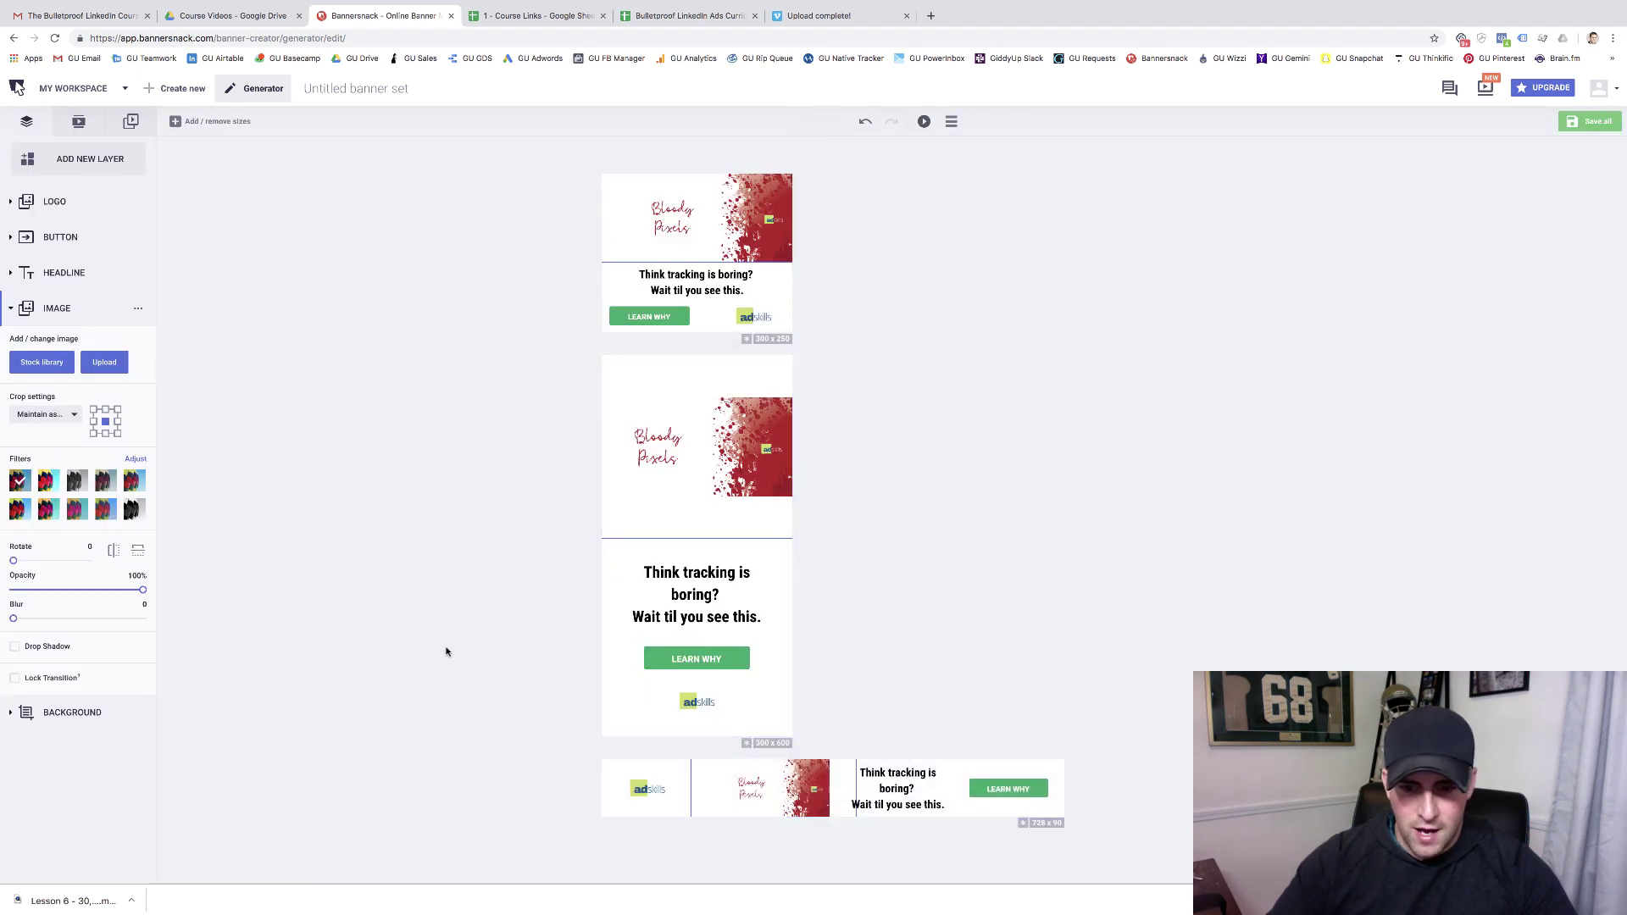
Step: Try a black (#000000) background on the banners and restore the white background
left_click(63, 312)
left_click(63, 339)
left_click(17, 399)
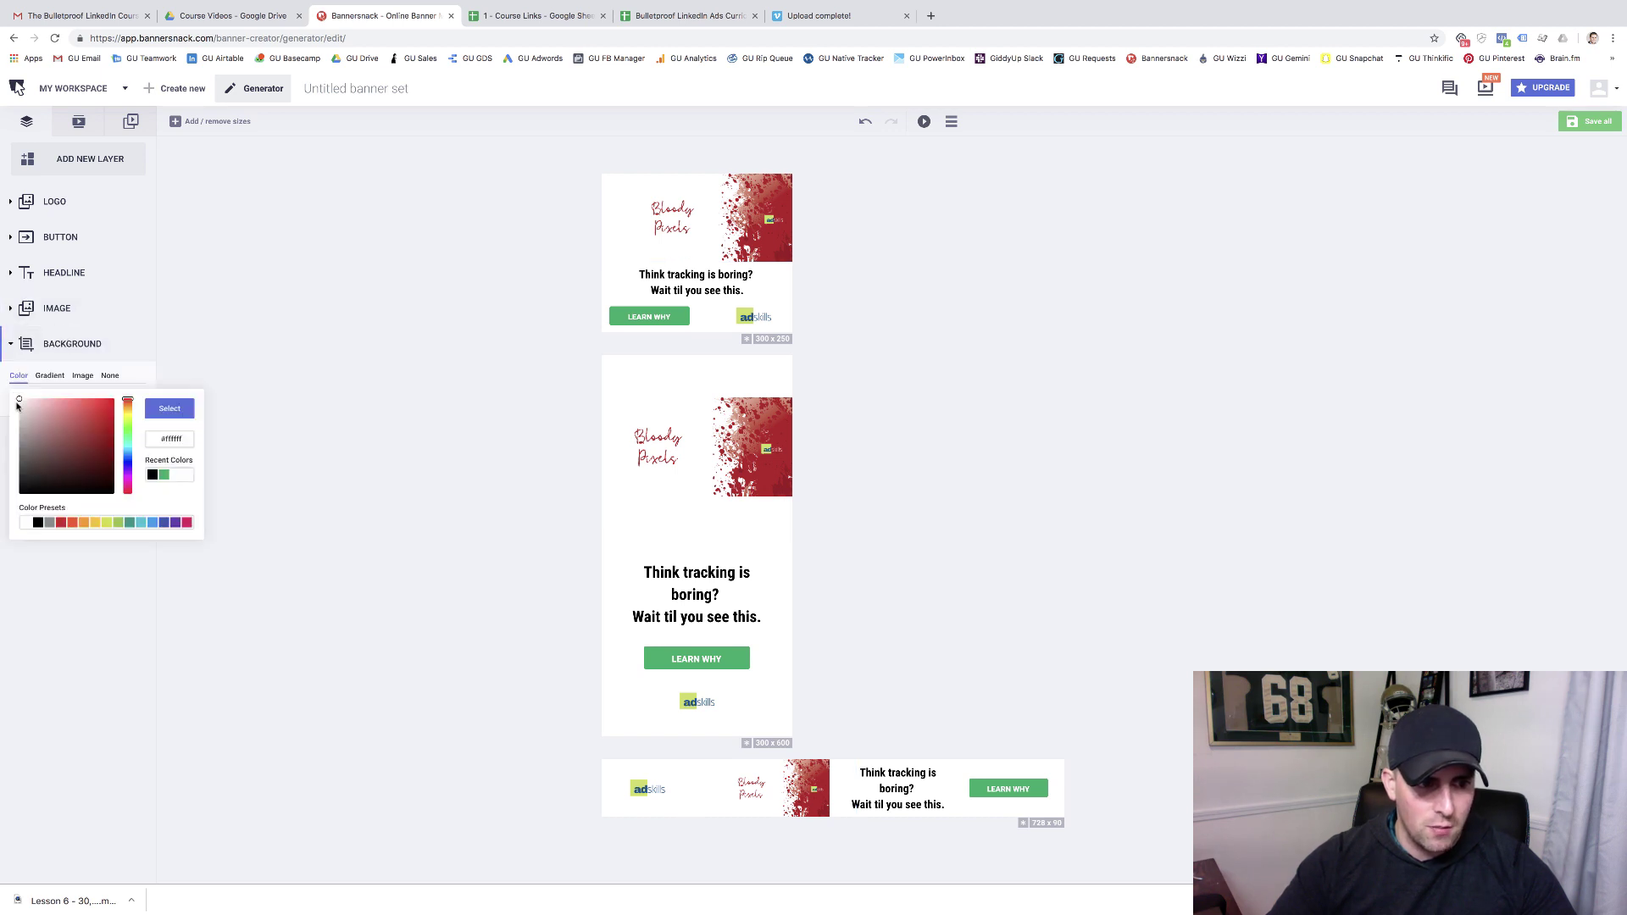
left_click(38, 522)
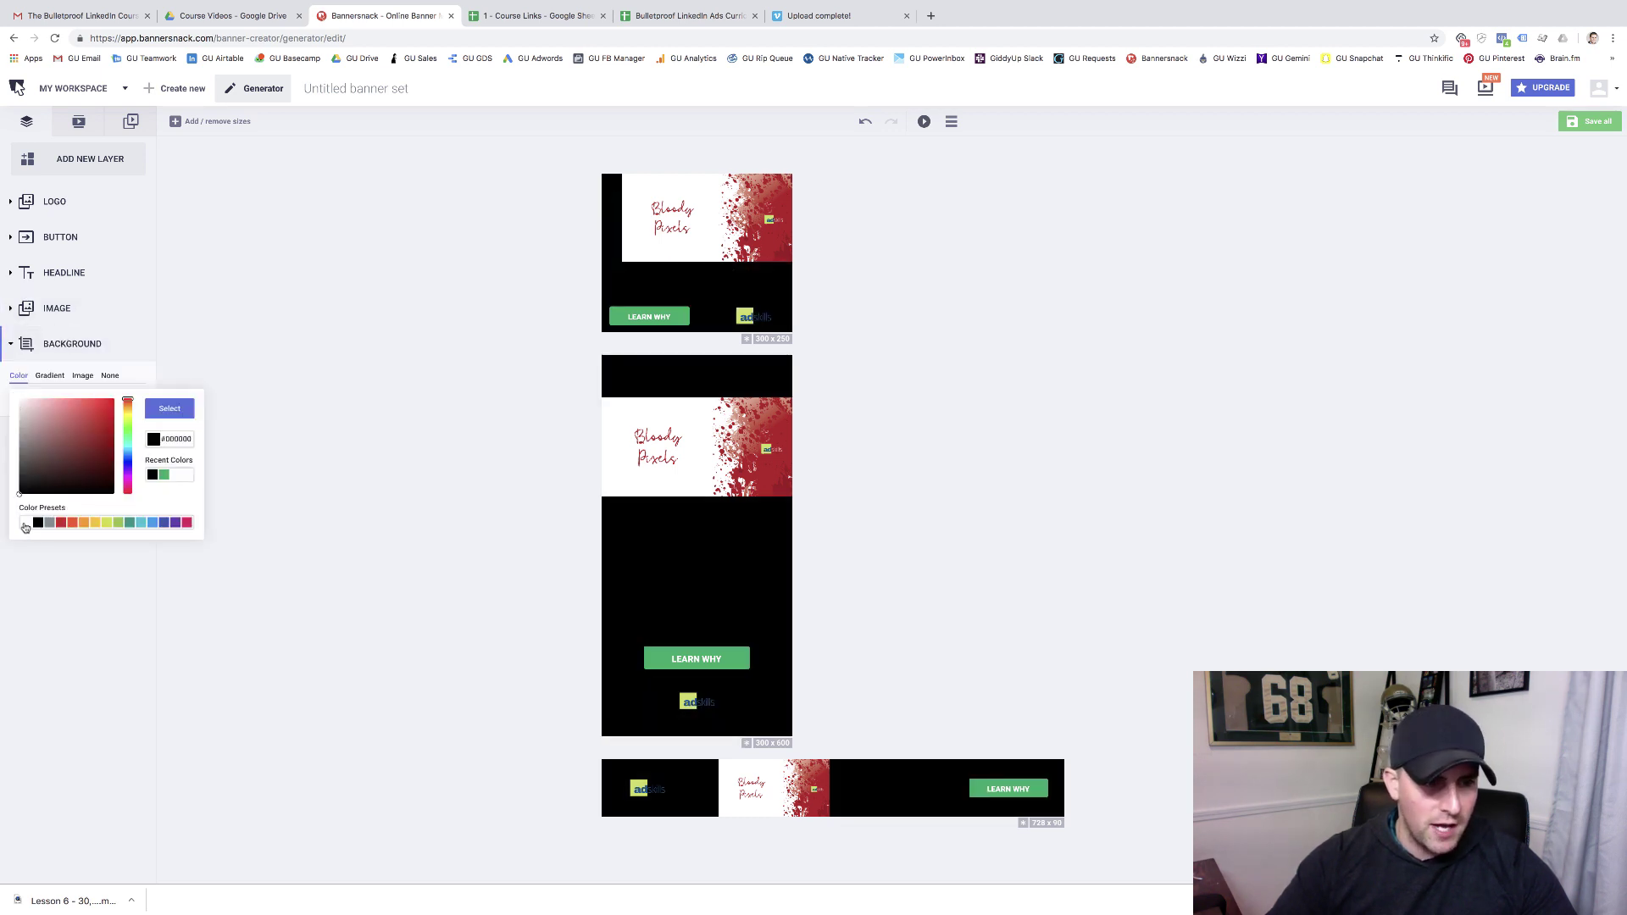
left_click(26, 523)
left_click(74, 345)
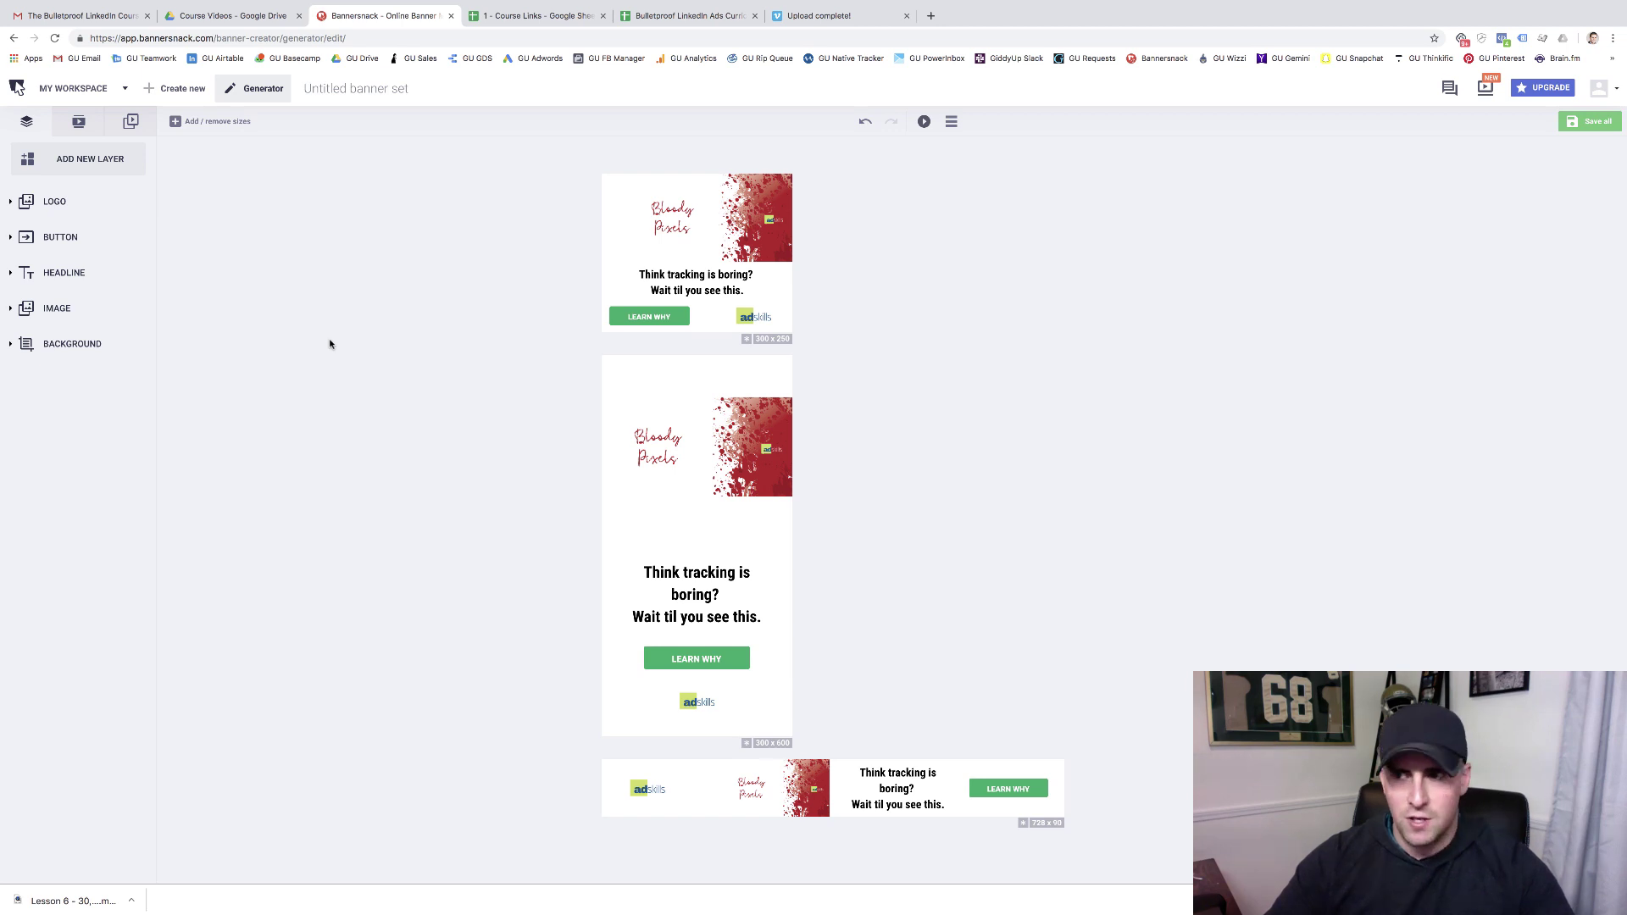
Step: Set the slide animation's loop count to 2
left_click(89, 124)
mouse_move(46, 263)
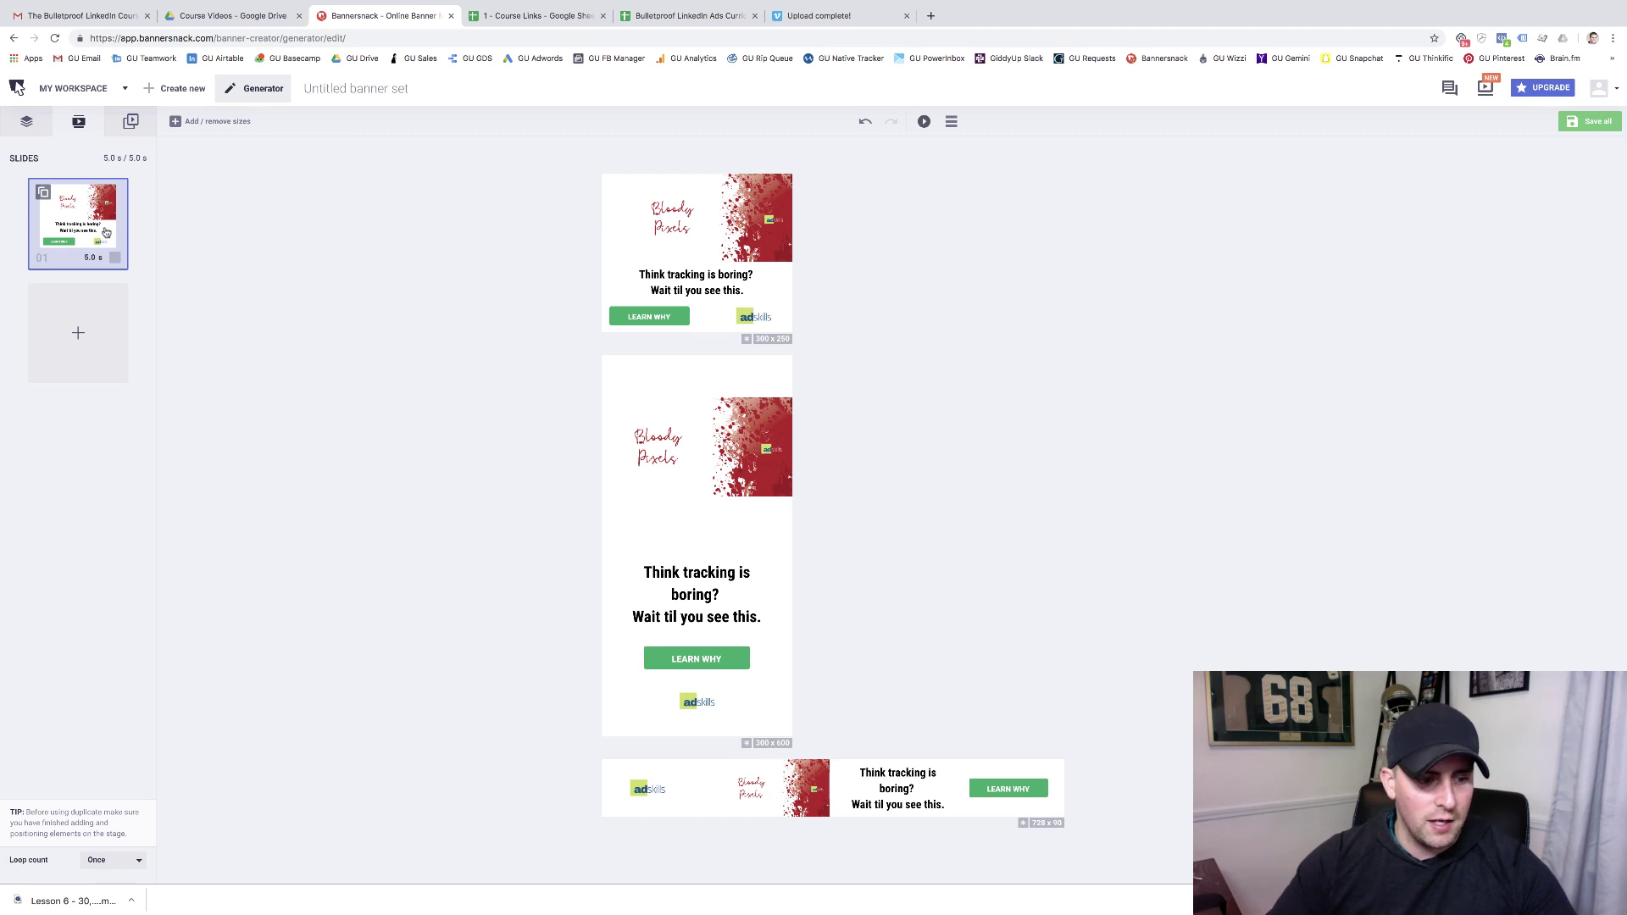
left_click(116, 861)
left_click(103, 735)
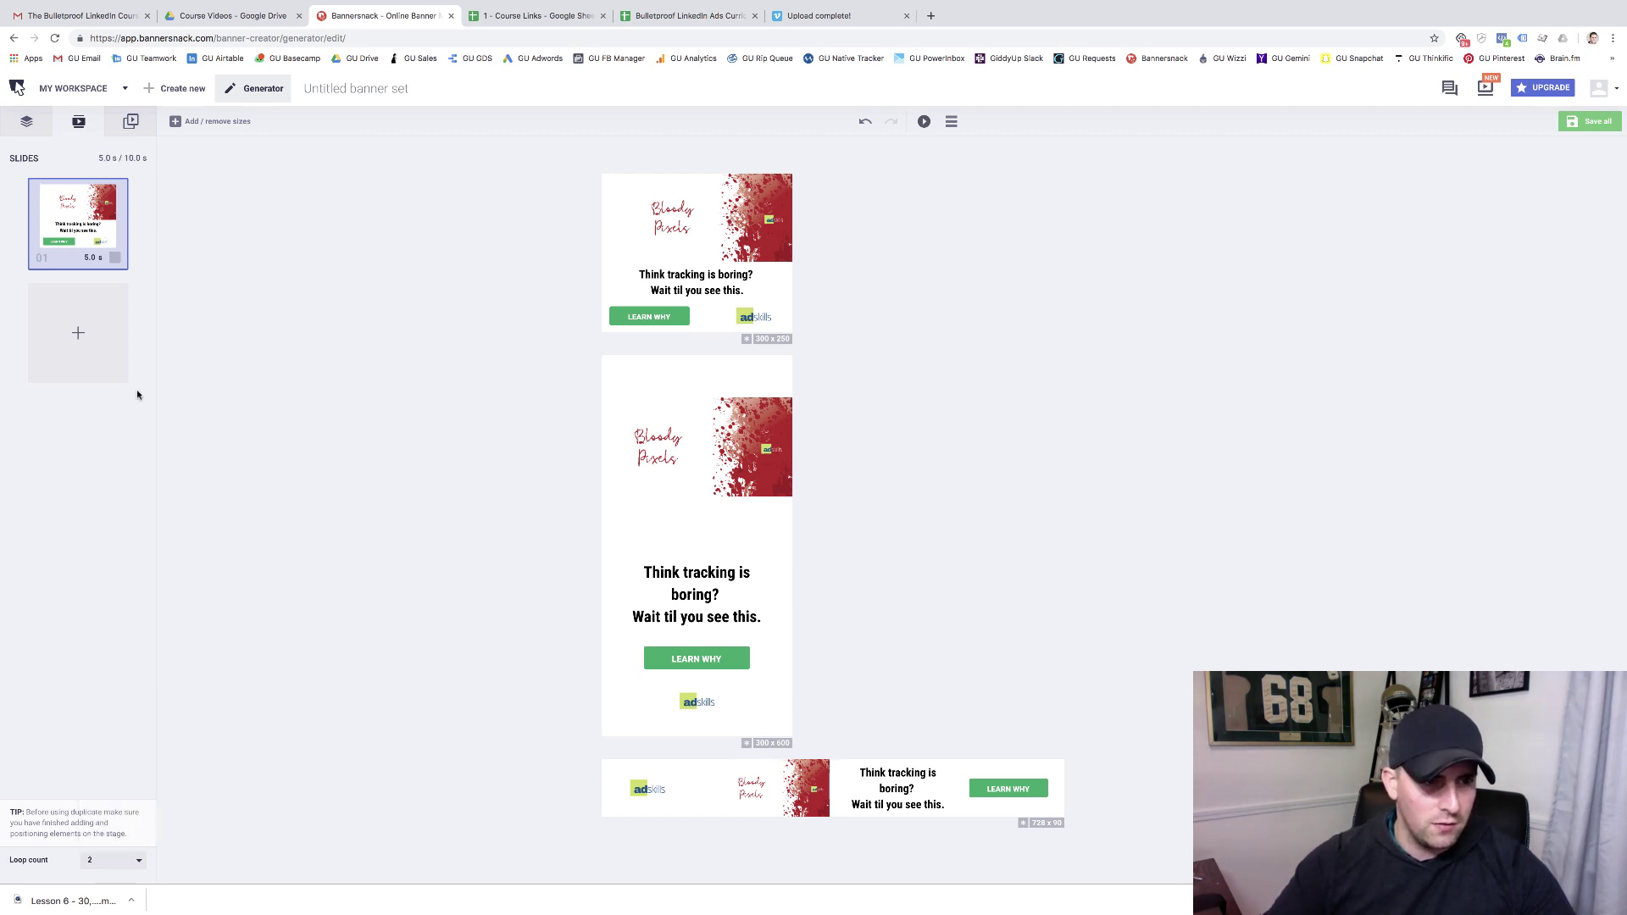
Step: Preview the Bounce preset of the Magic Animator on the 300x250 banner and replay the animation
left_click(134, 127)
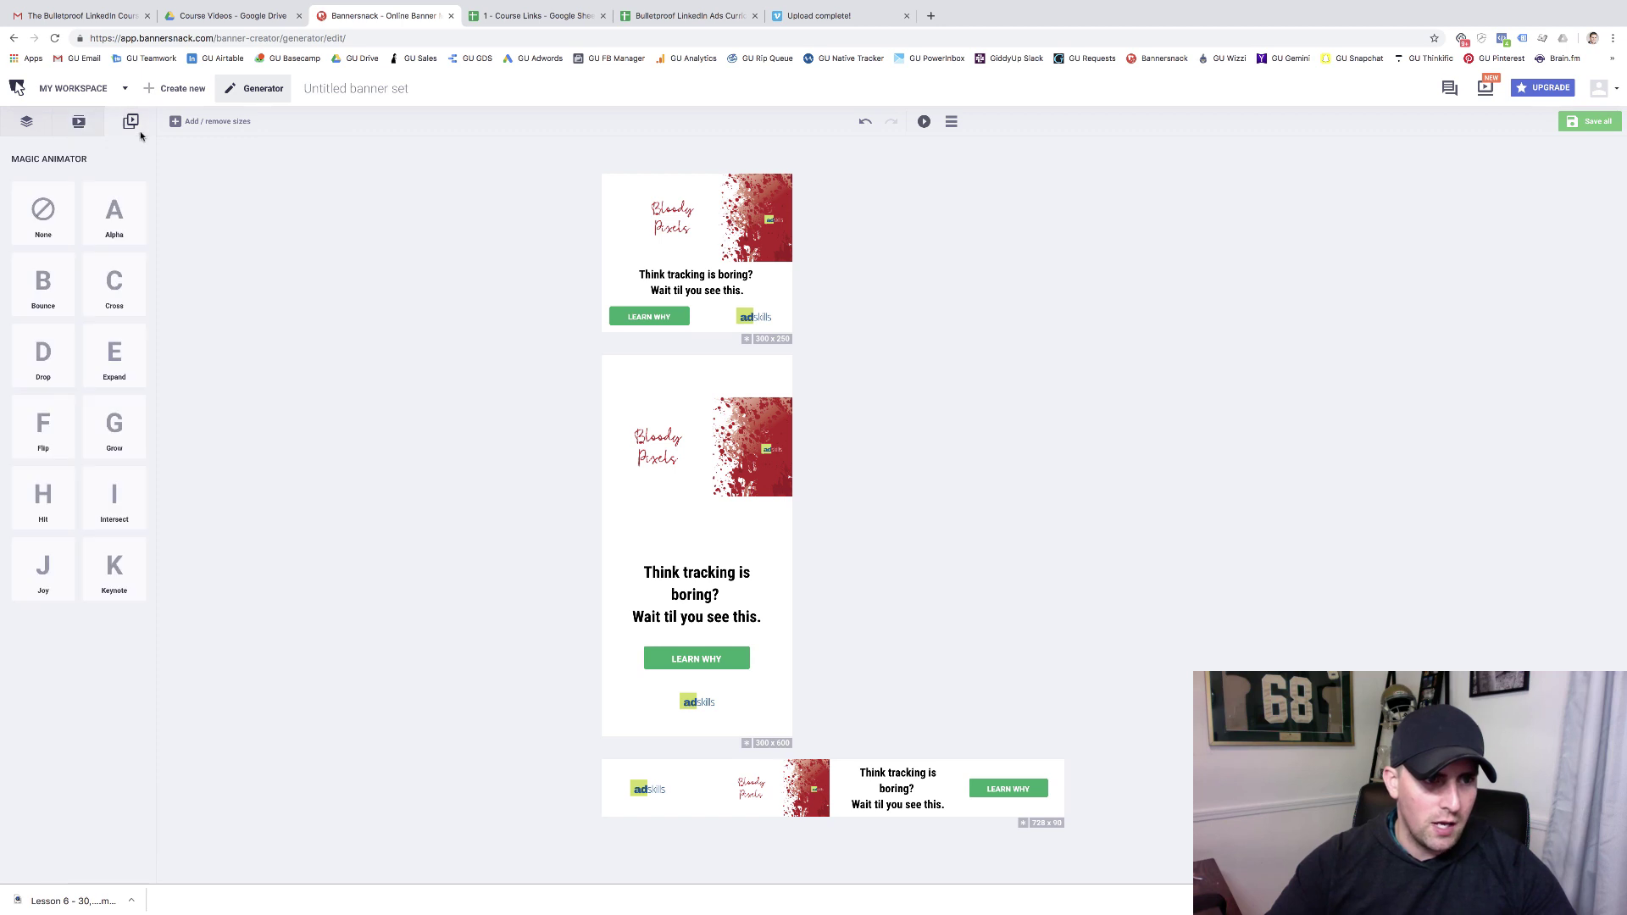
left_click(43, 284)
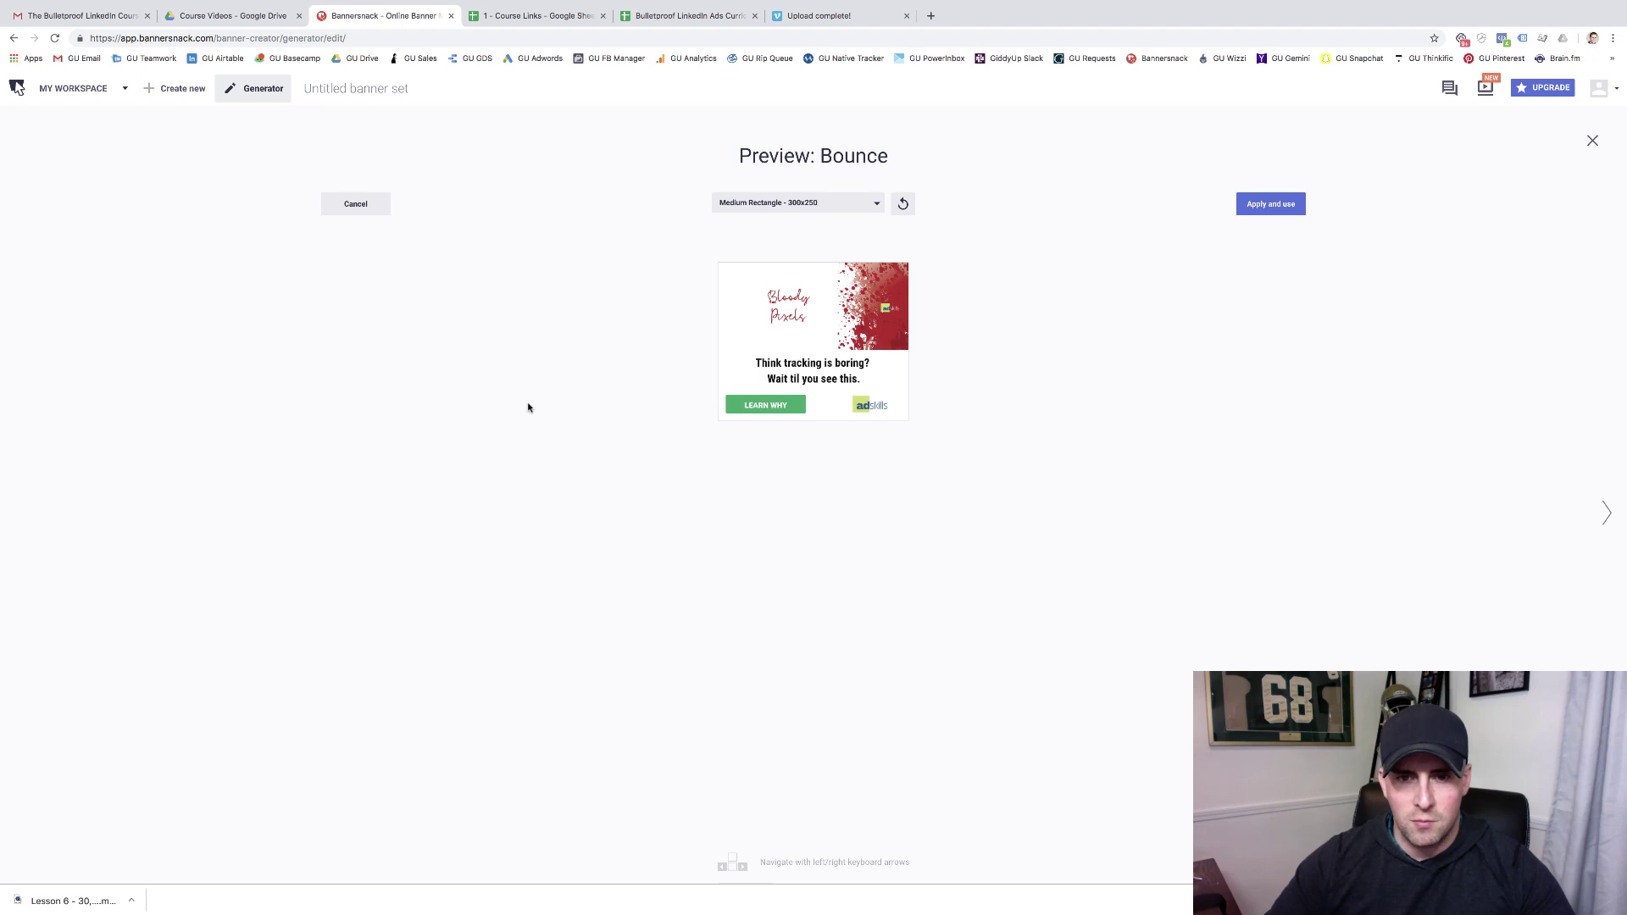
left_click(903, 203)
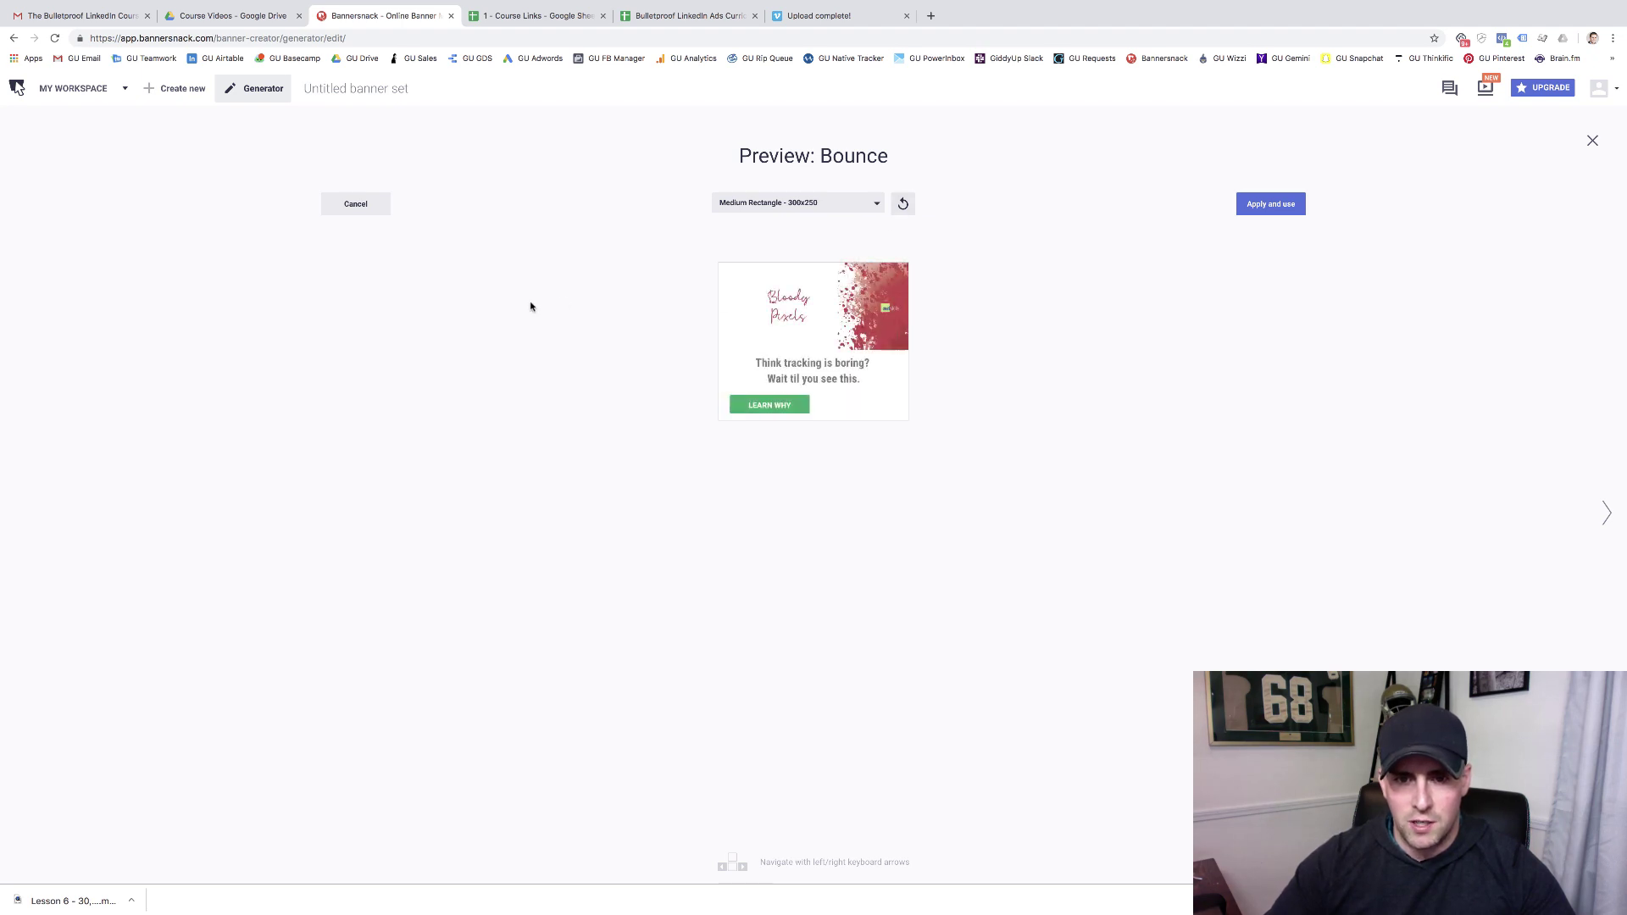
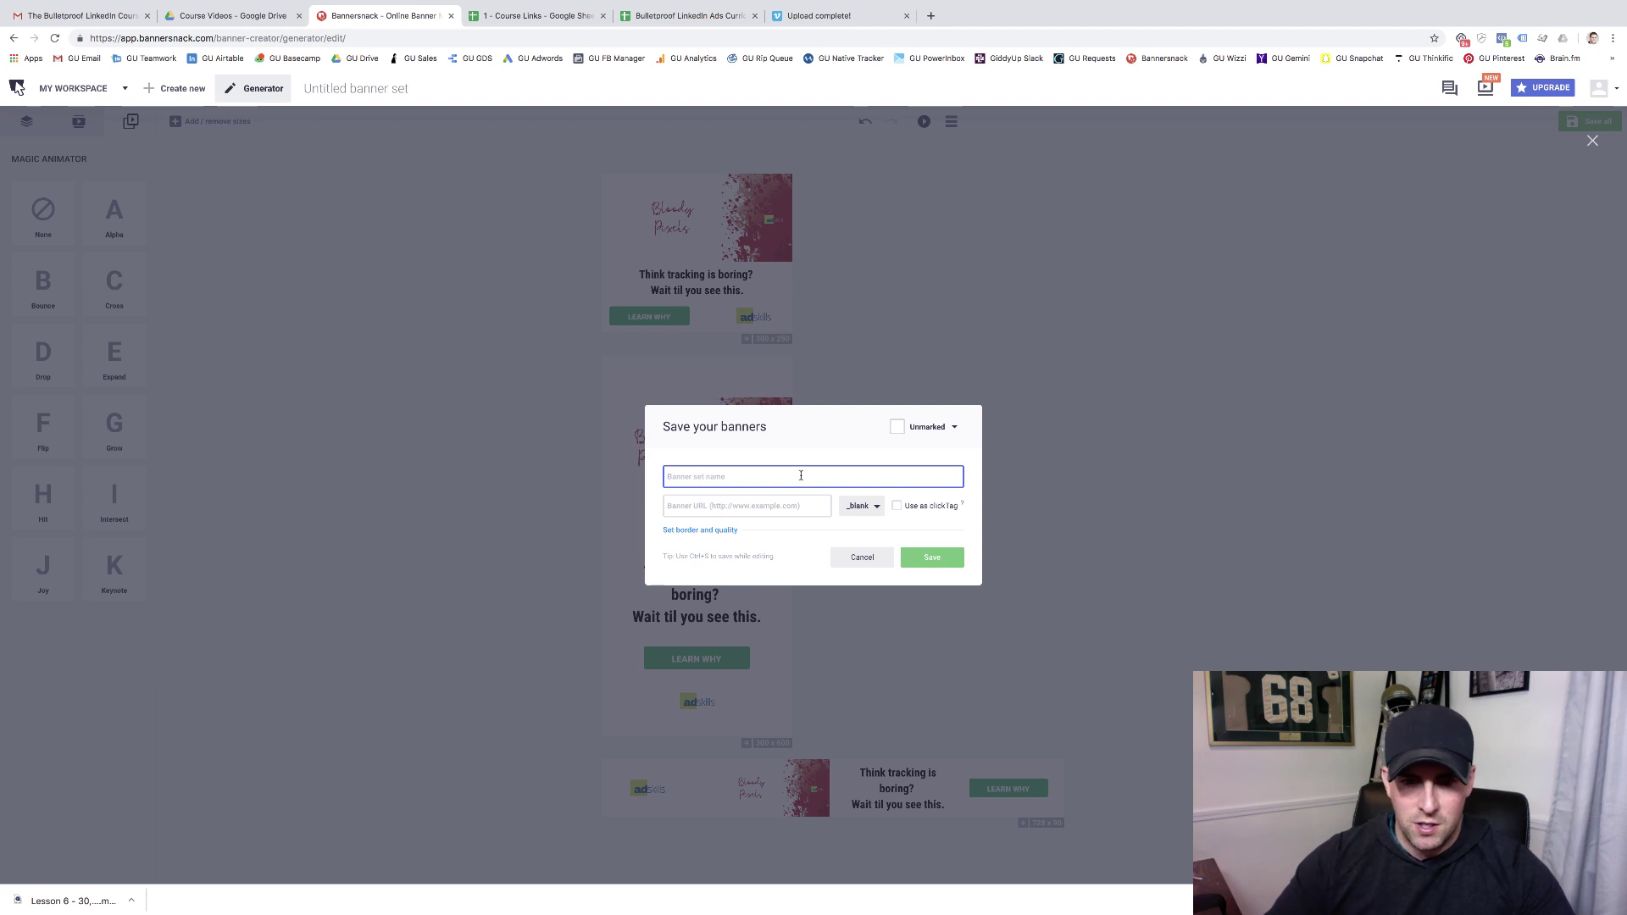
Step: Name the banner set "Example AdSkills Ad", show its border and quality settings, and save it
type("SavTe")
key("BackSpace")
key("BackSpace")
type("Example AdSki")
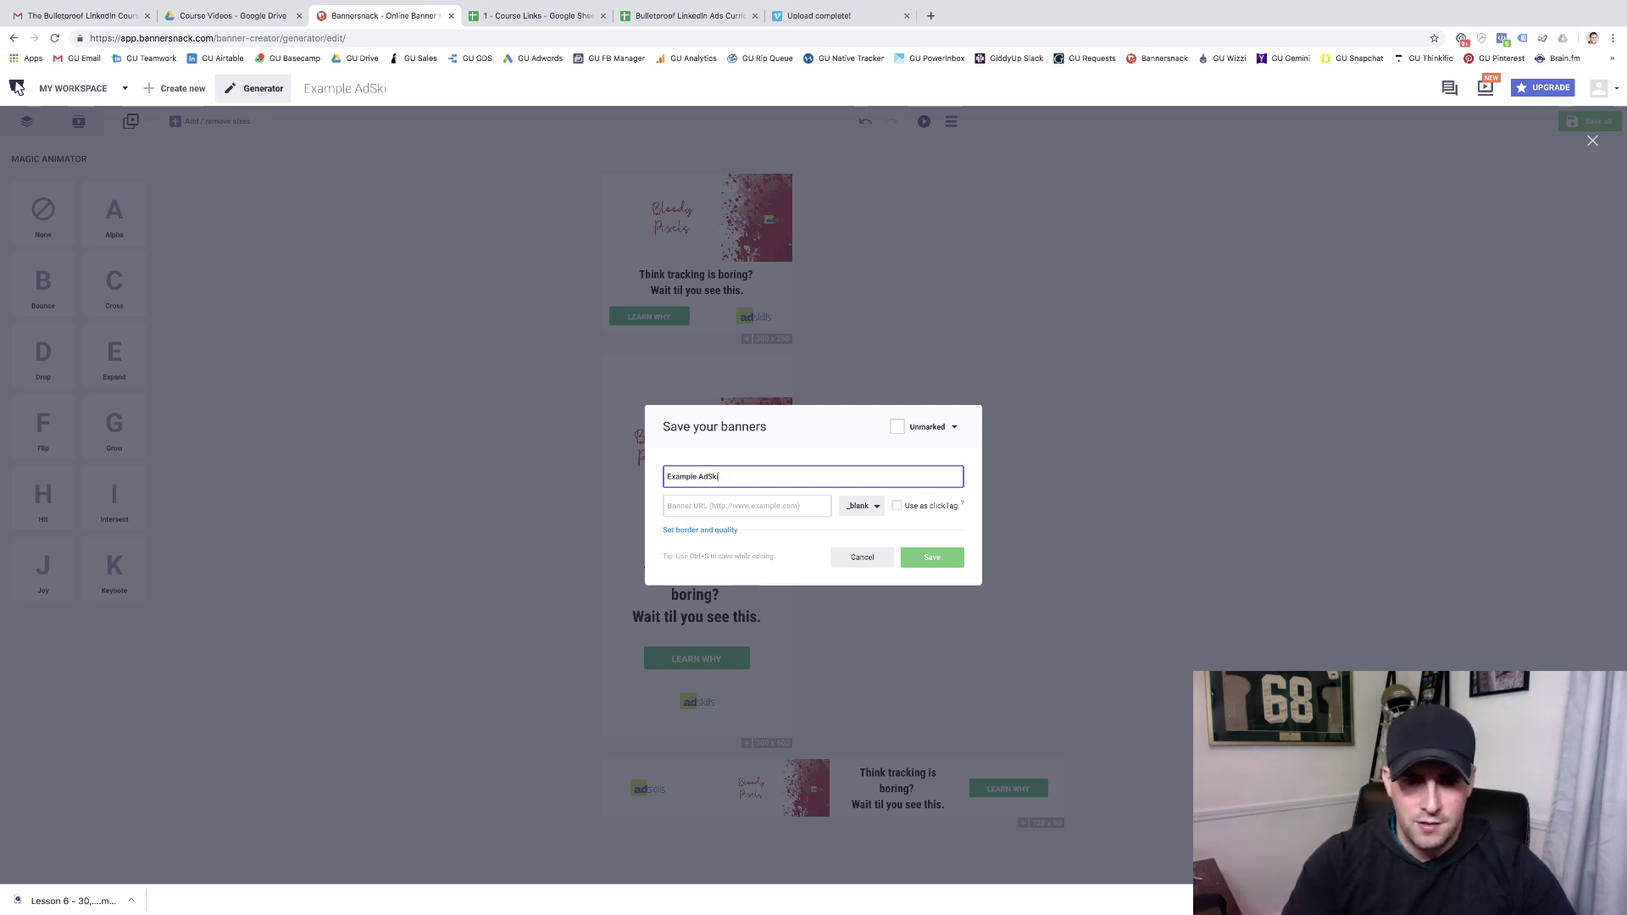
type("lls Ad")
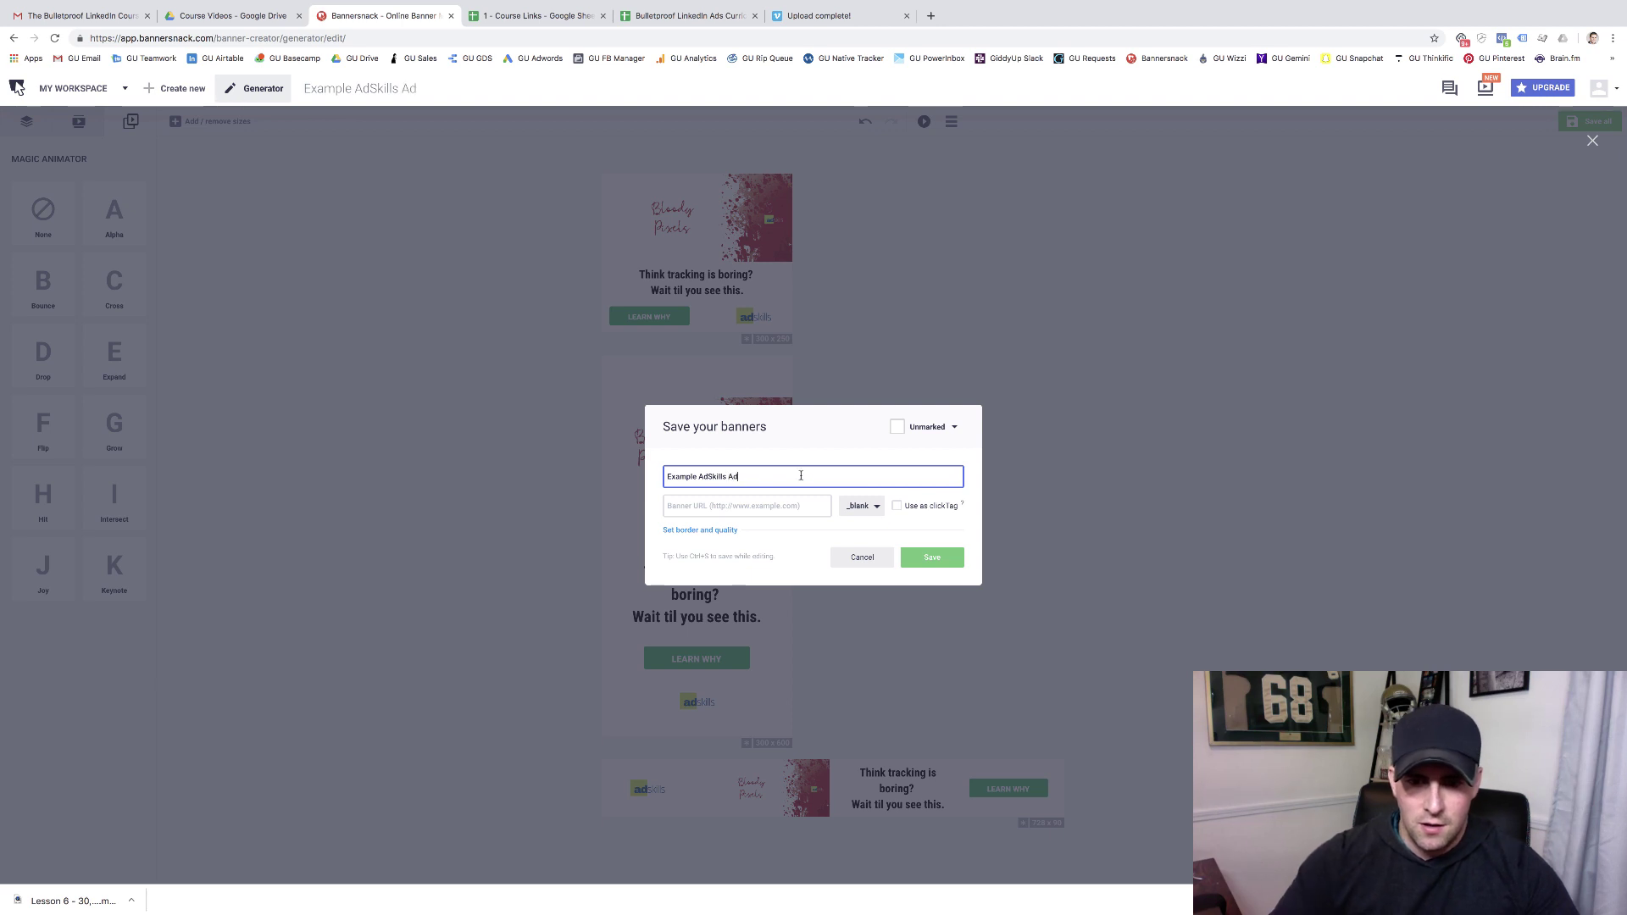
left_click(705, 531)
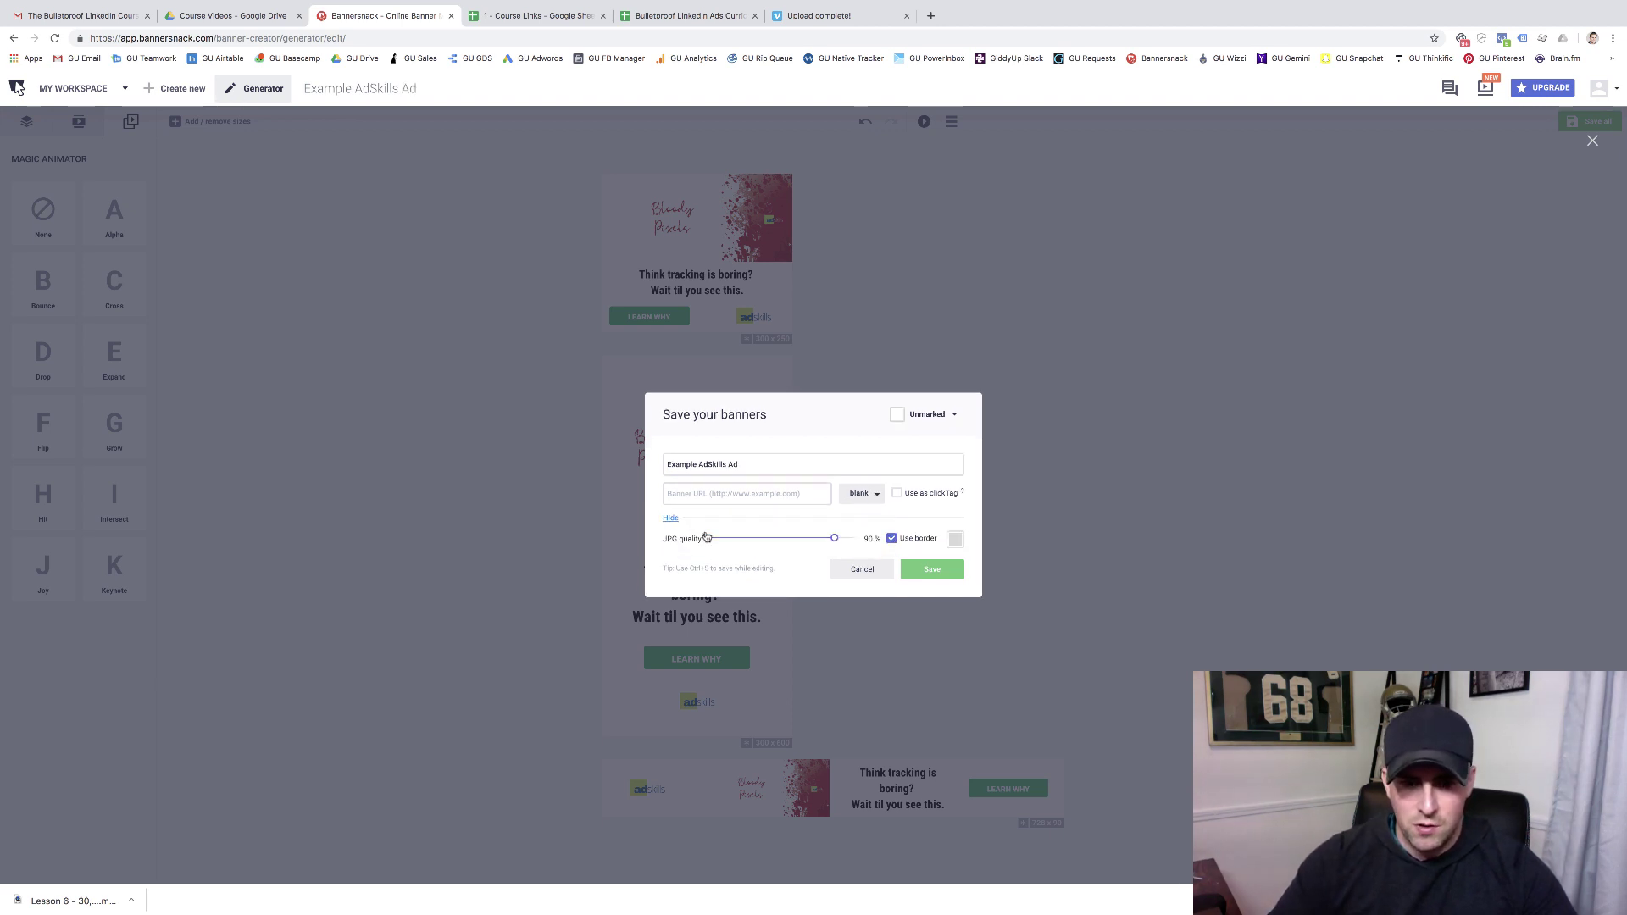
left_click(945, 562)
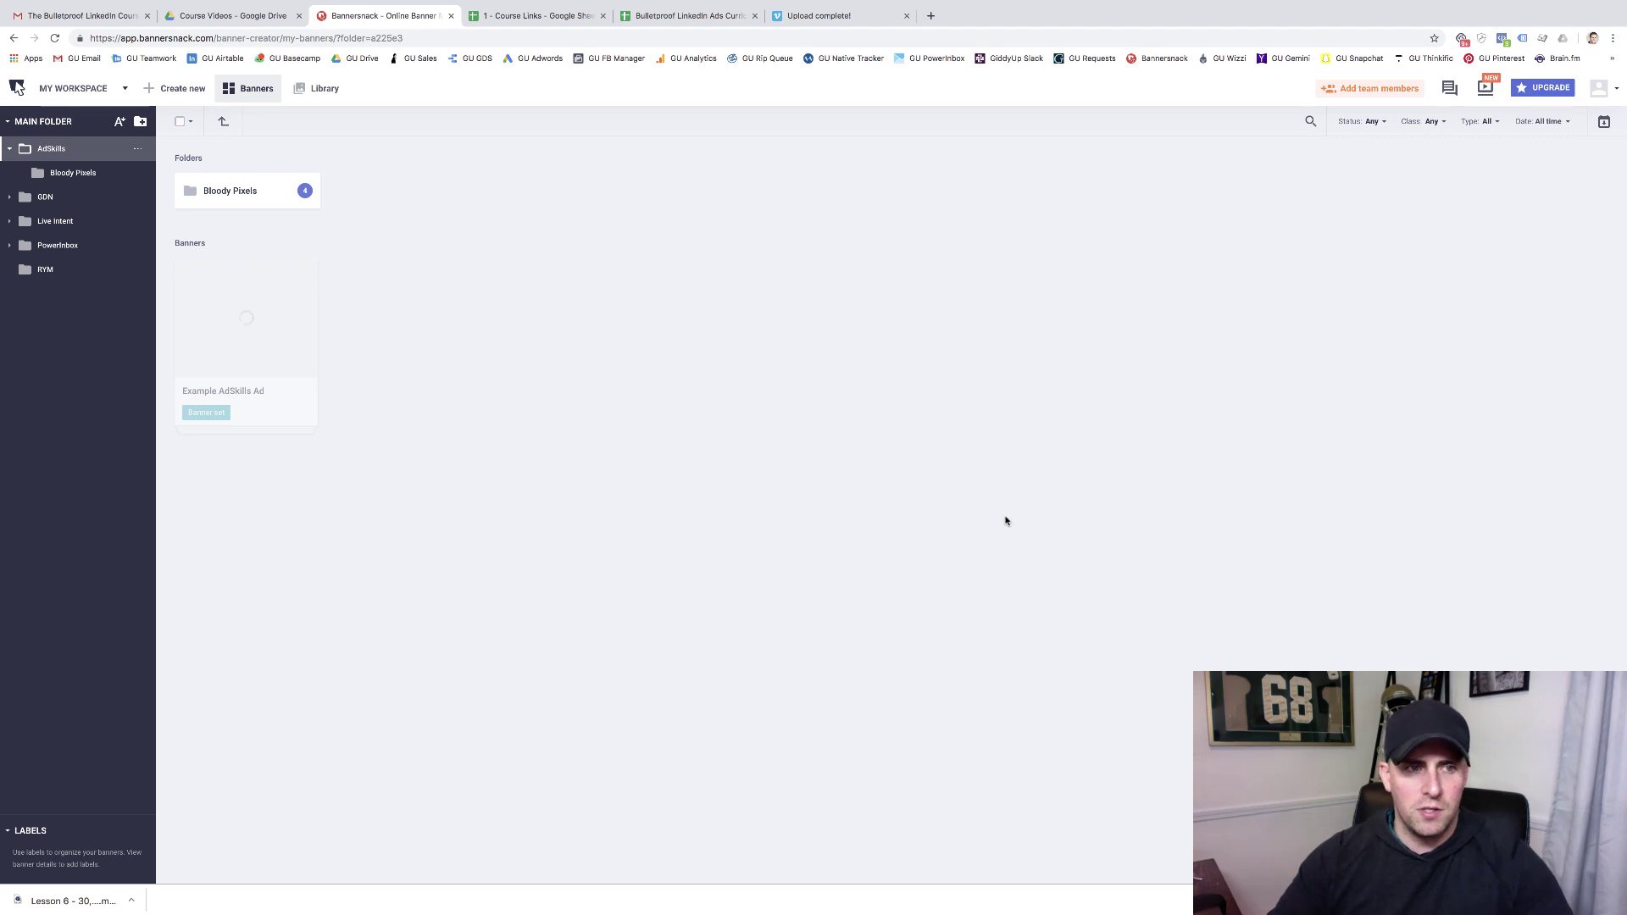
mouse_move(289, 360)
left_click(283, 317)
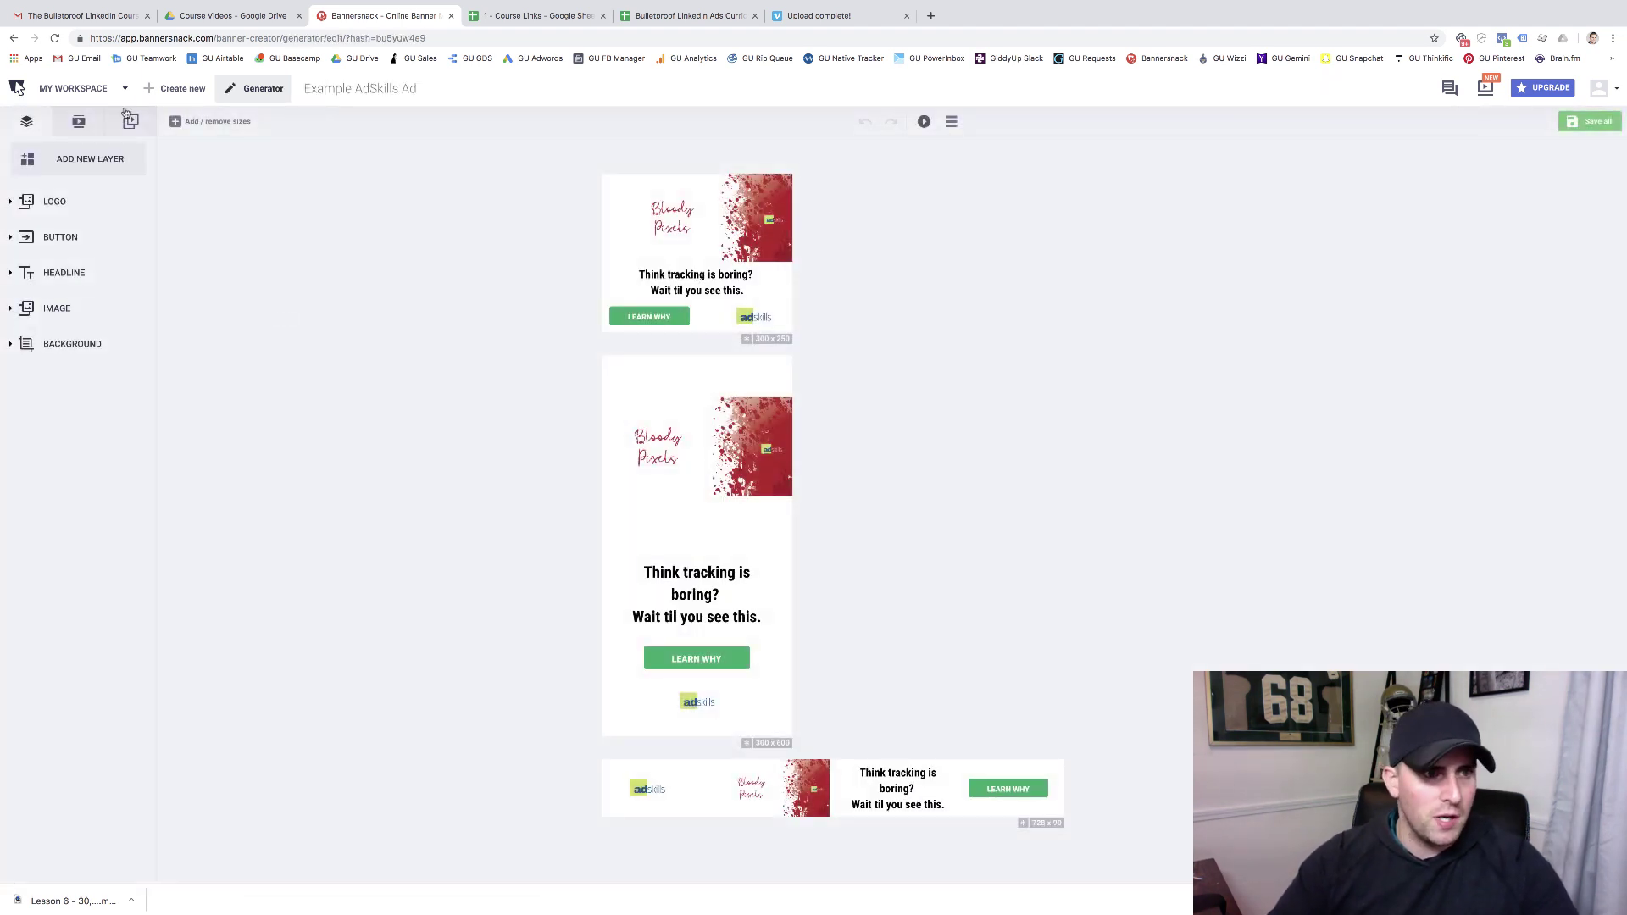
left_click(14, 38)
Step: View the banners inside the Example AdSkills Ad set and open the details of the 300x250 banner
mouse_move(251, 363)
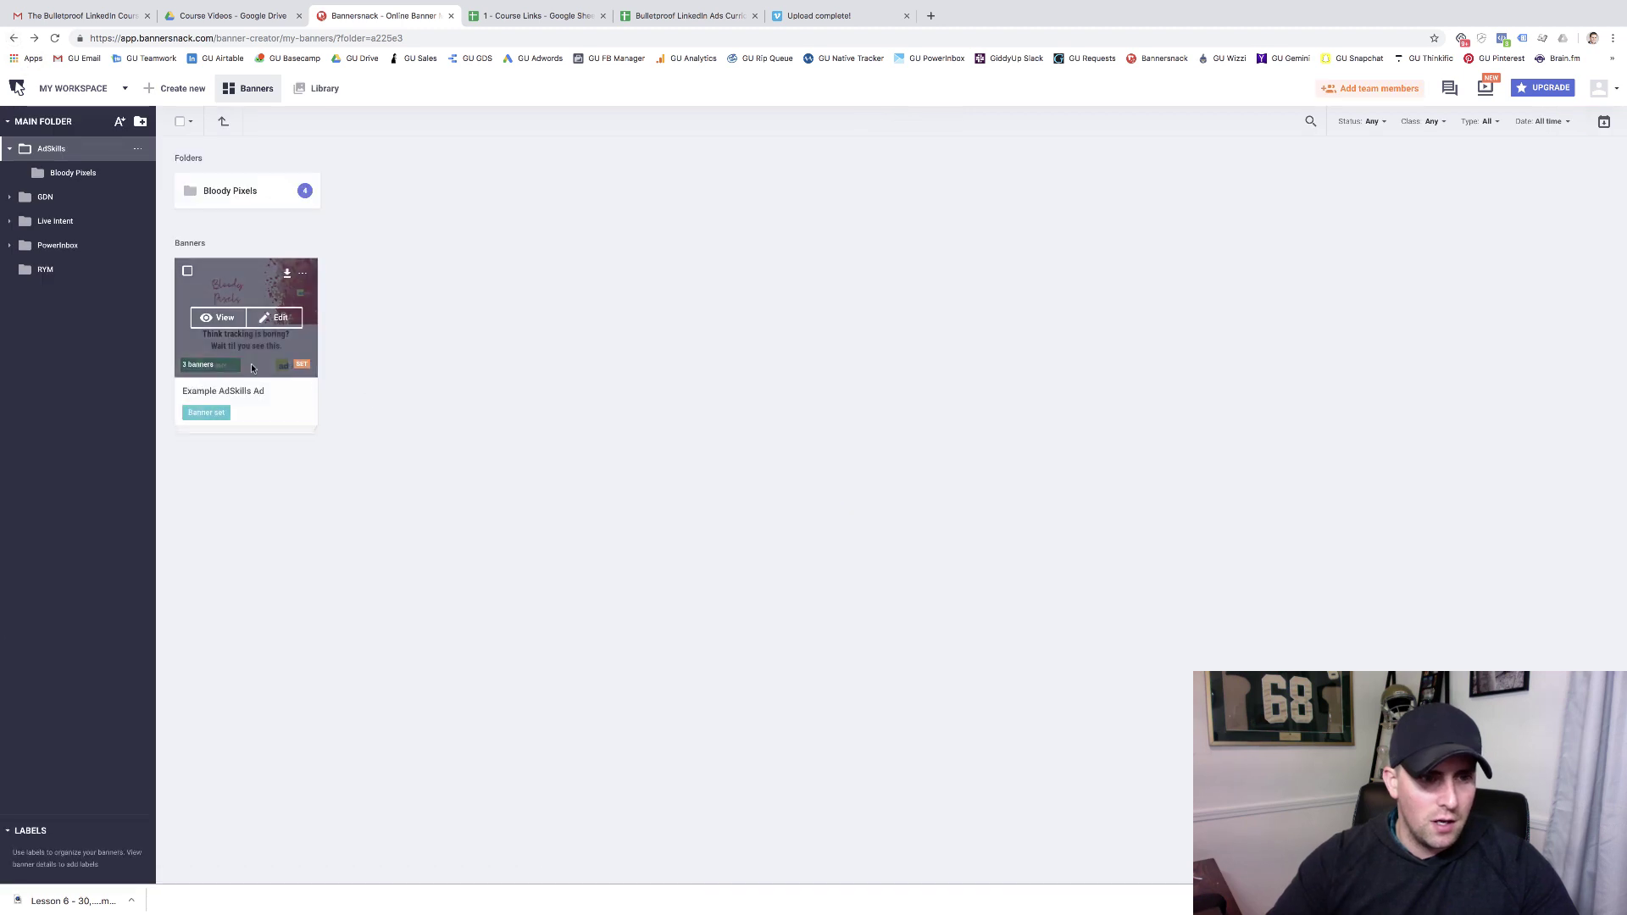
left_click(223, 320)
mouse_move(520, 242)
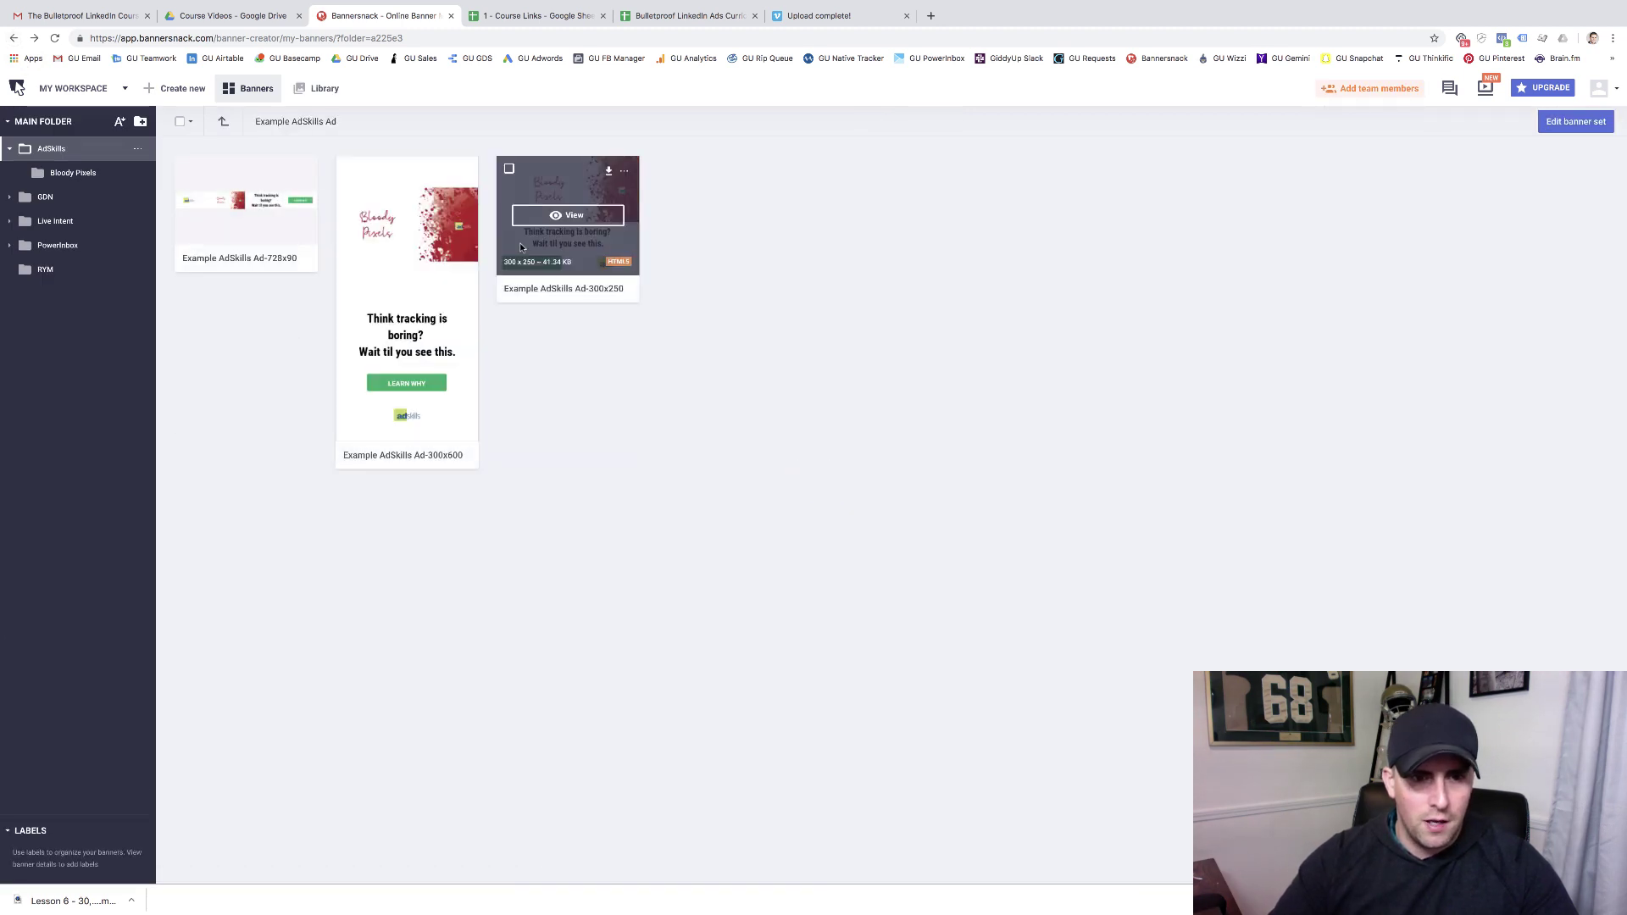
left_click(568, 215)
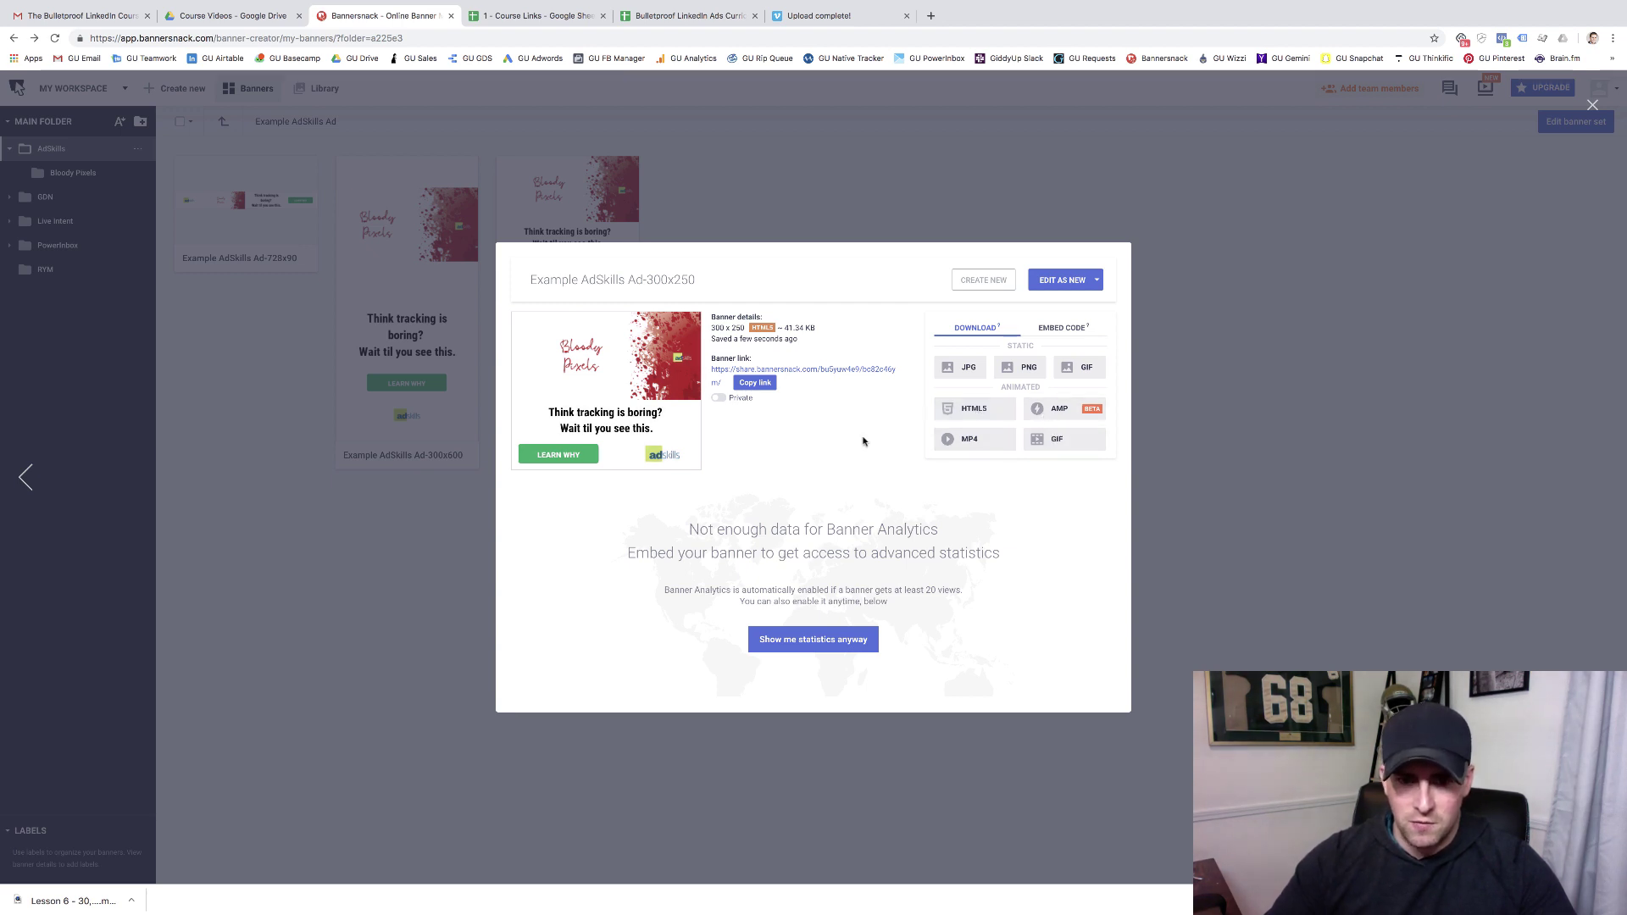
Step: Open the 300x250 banner's share link and show the whole banner set in grid view
left_click(768, 387)
left_click(773, 373)
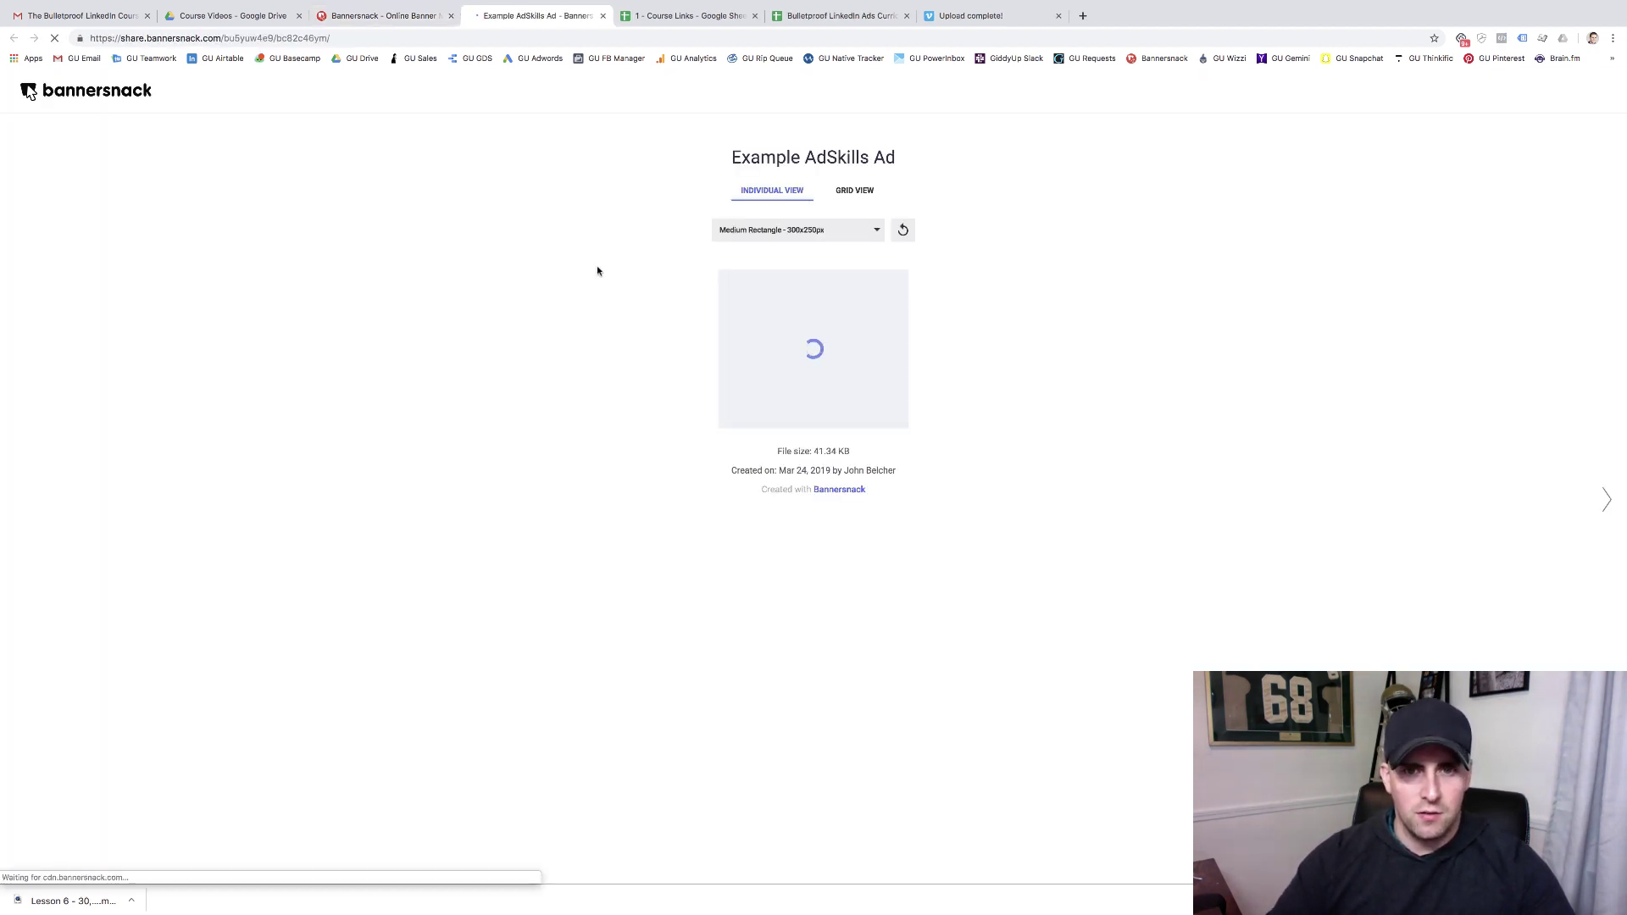
left_click(836, 191)
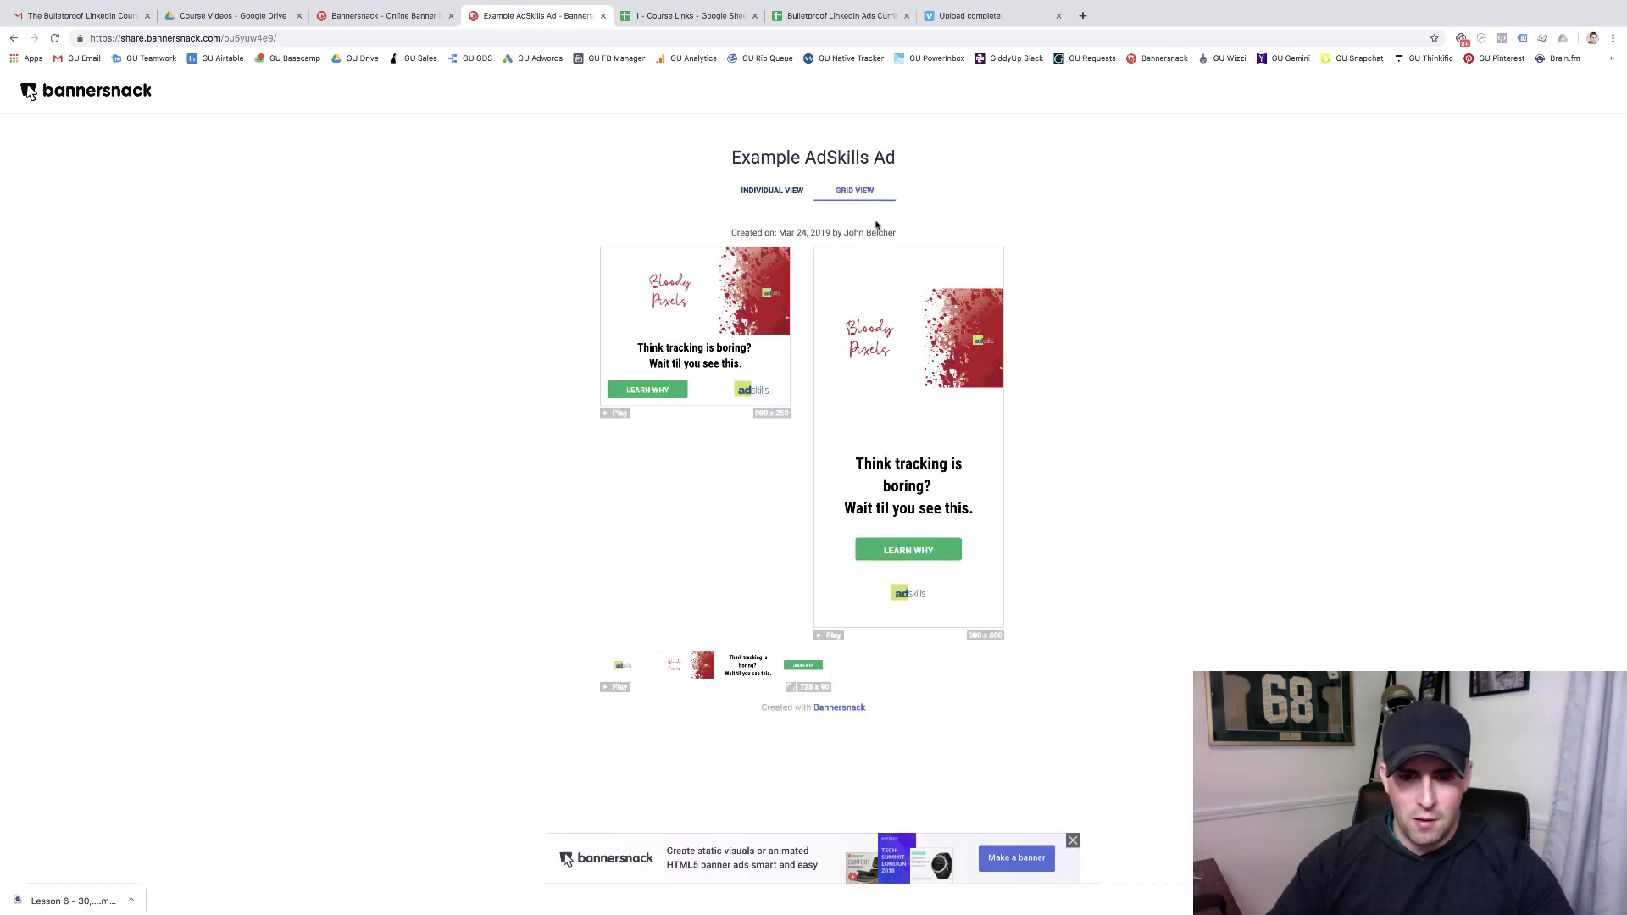
Step: Return to the 300x250 banner's details and check the placement options for its embed code
left_click(392, 17)
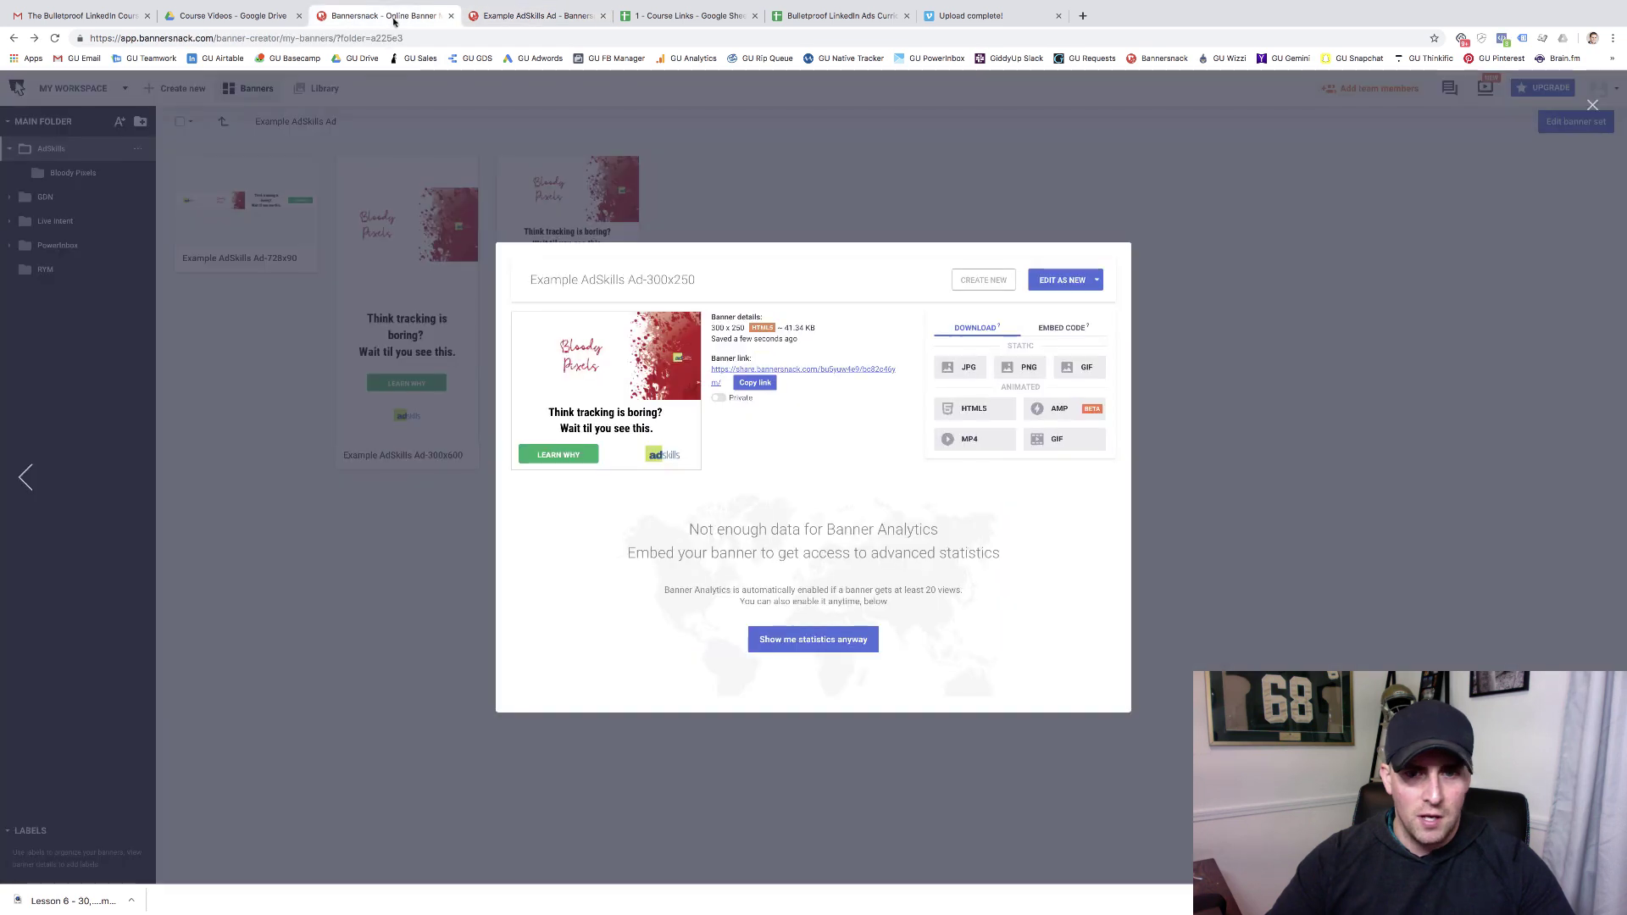
left_click(1054, 328)
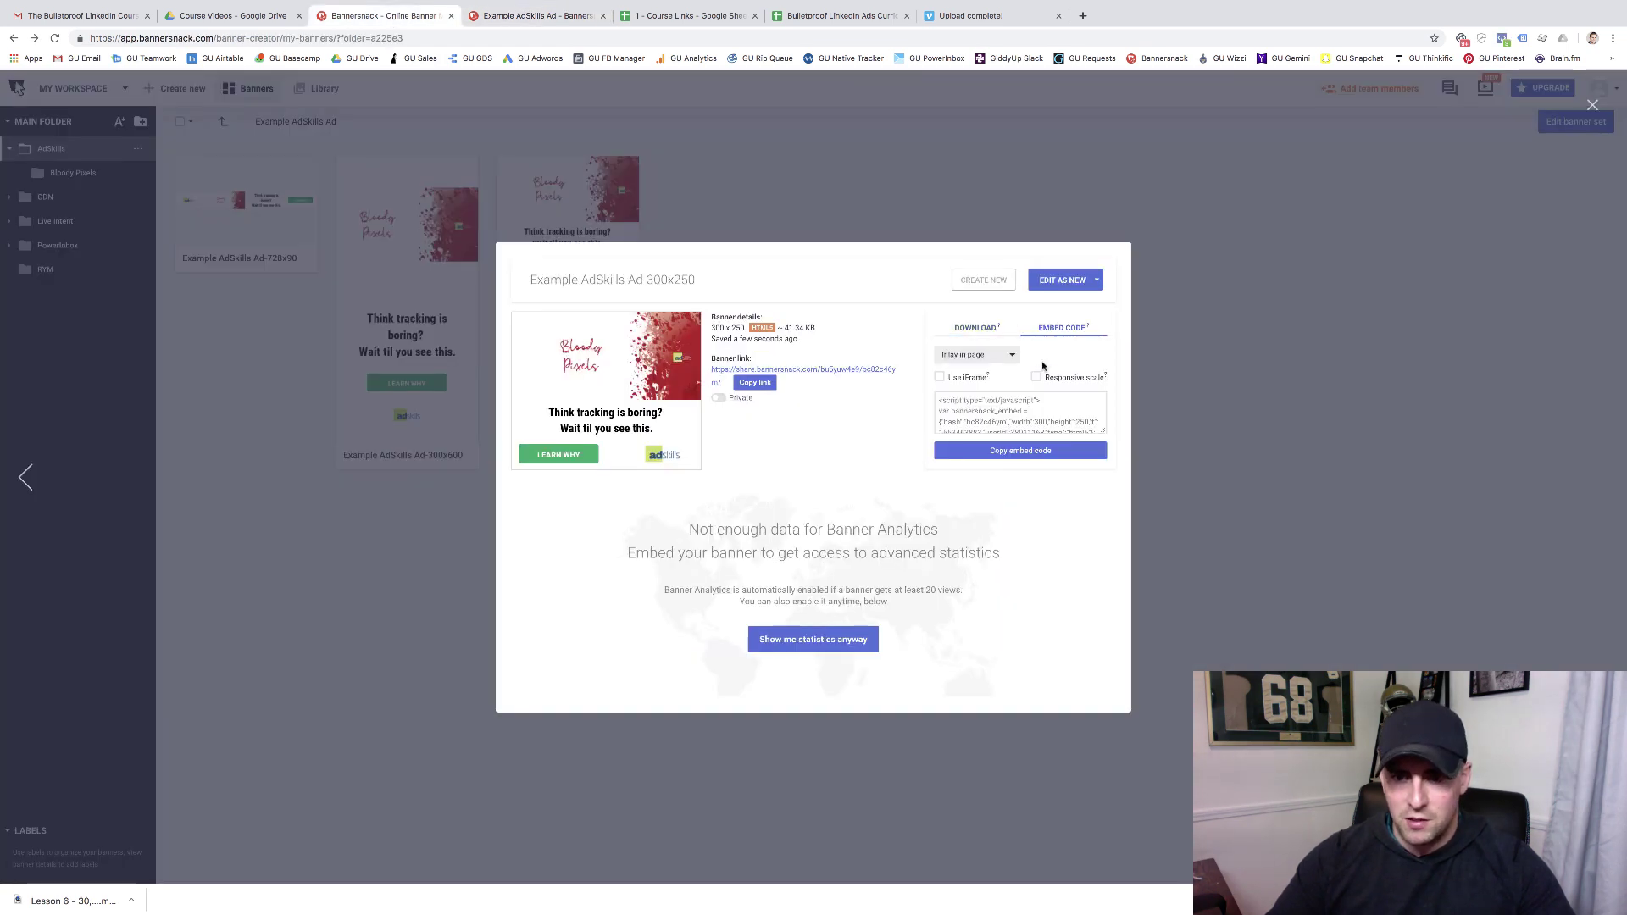
left_click(990, 361)
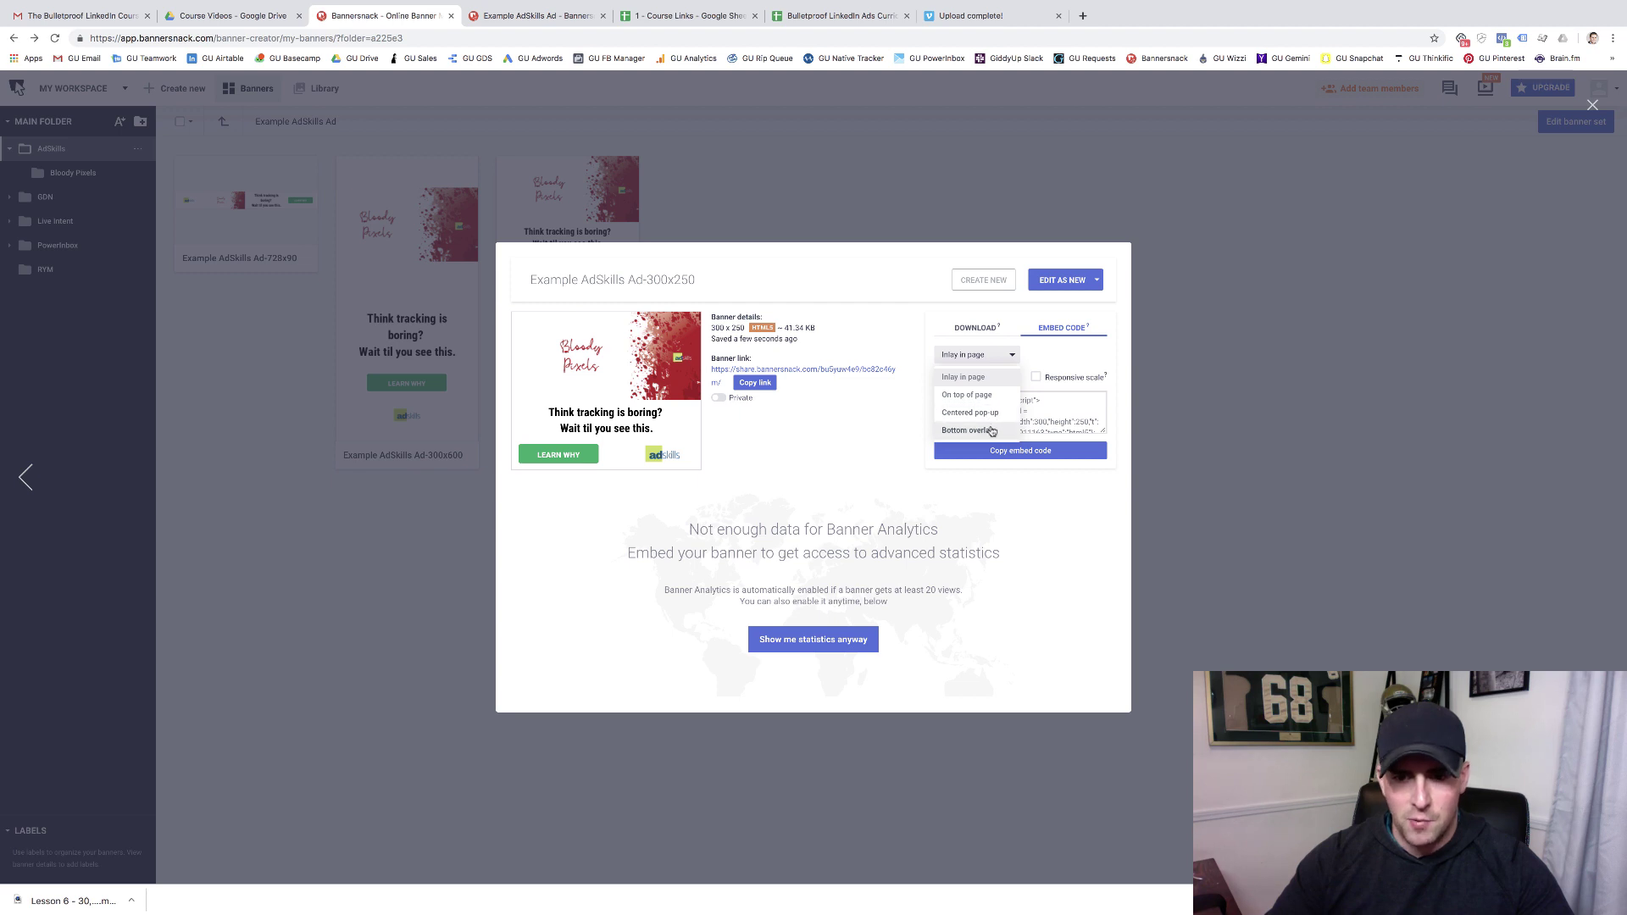
left_click(880, 394)
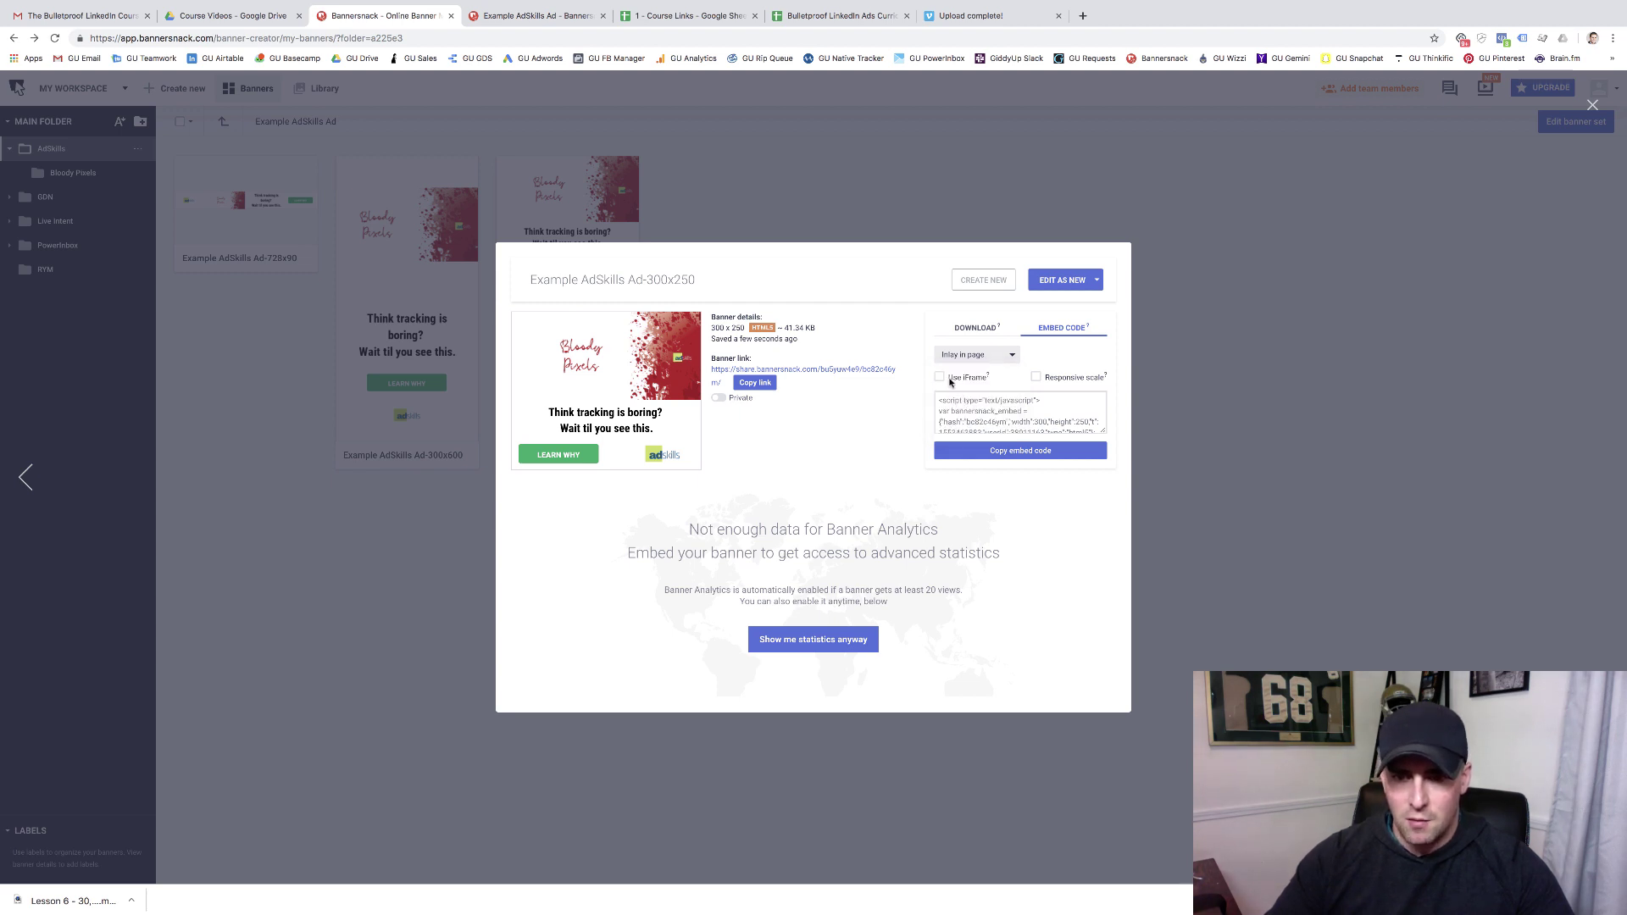
Step: Switch the 300x250 banner's embed code to iFrame, review the code, and close the banner details
left_click(939, 377)
left_click(975, 411)
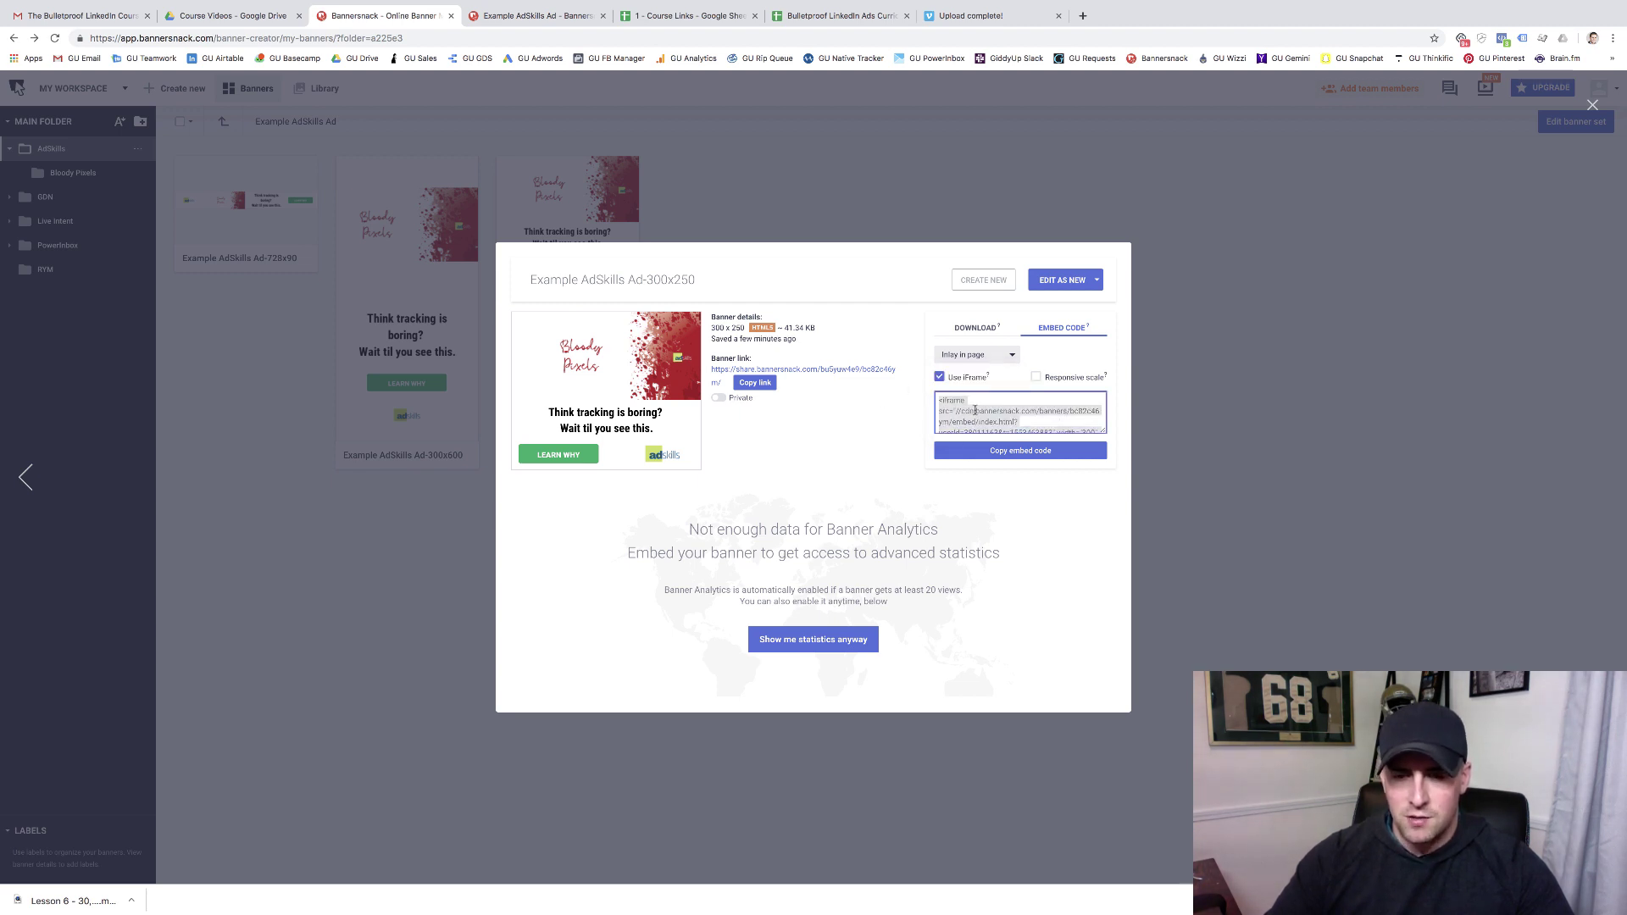
scroll(996, 412, "down", 3)
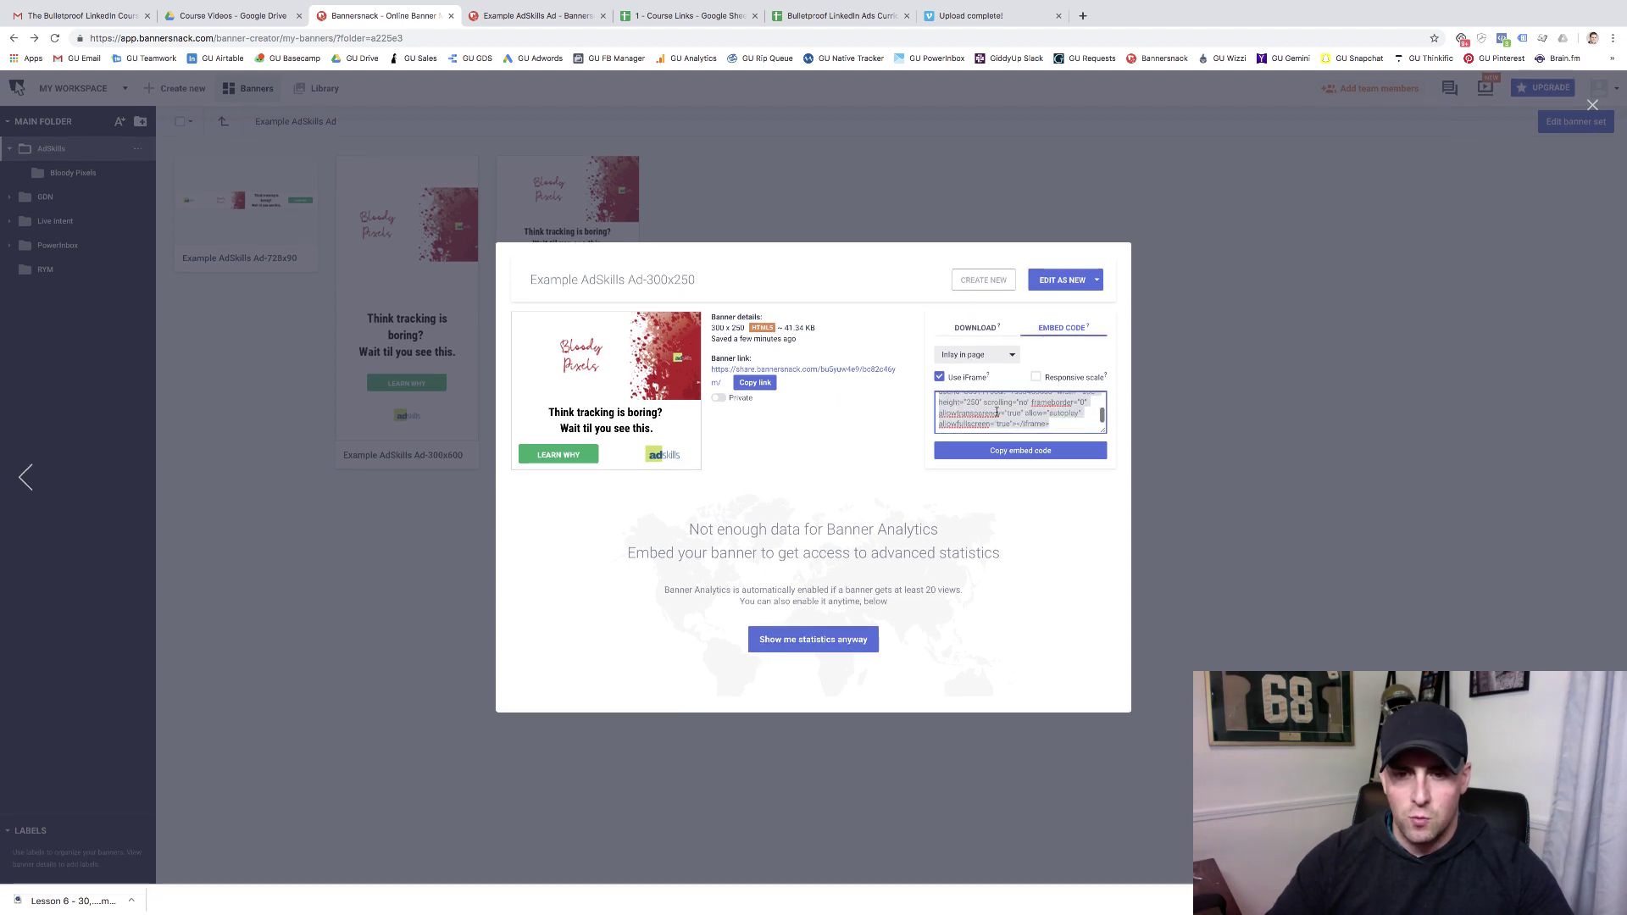
scroll(996, 412, "up", 3)
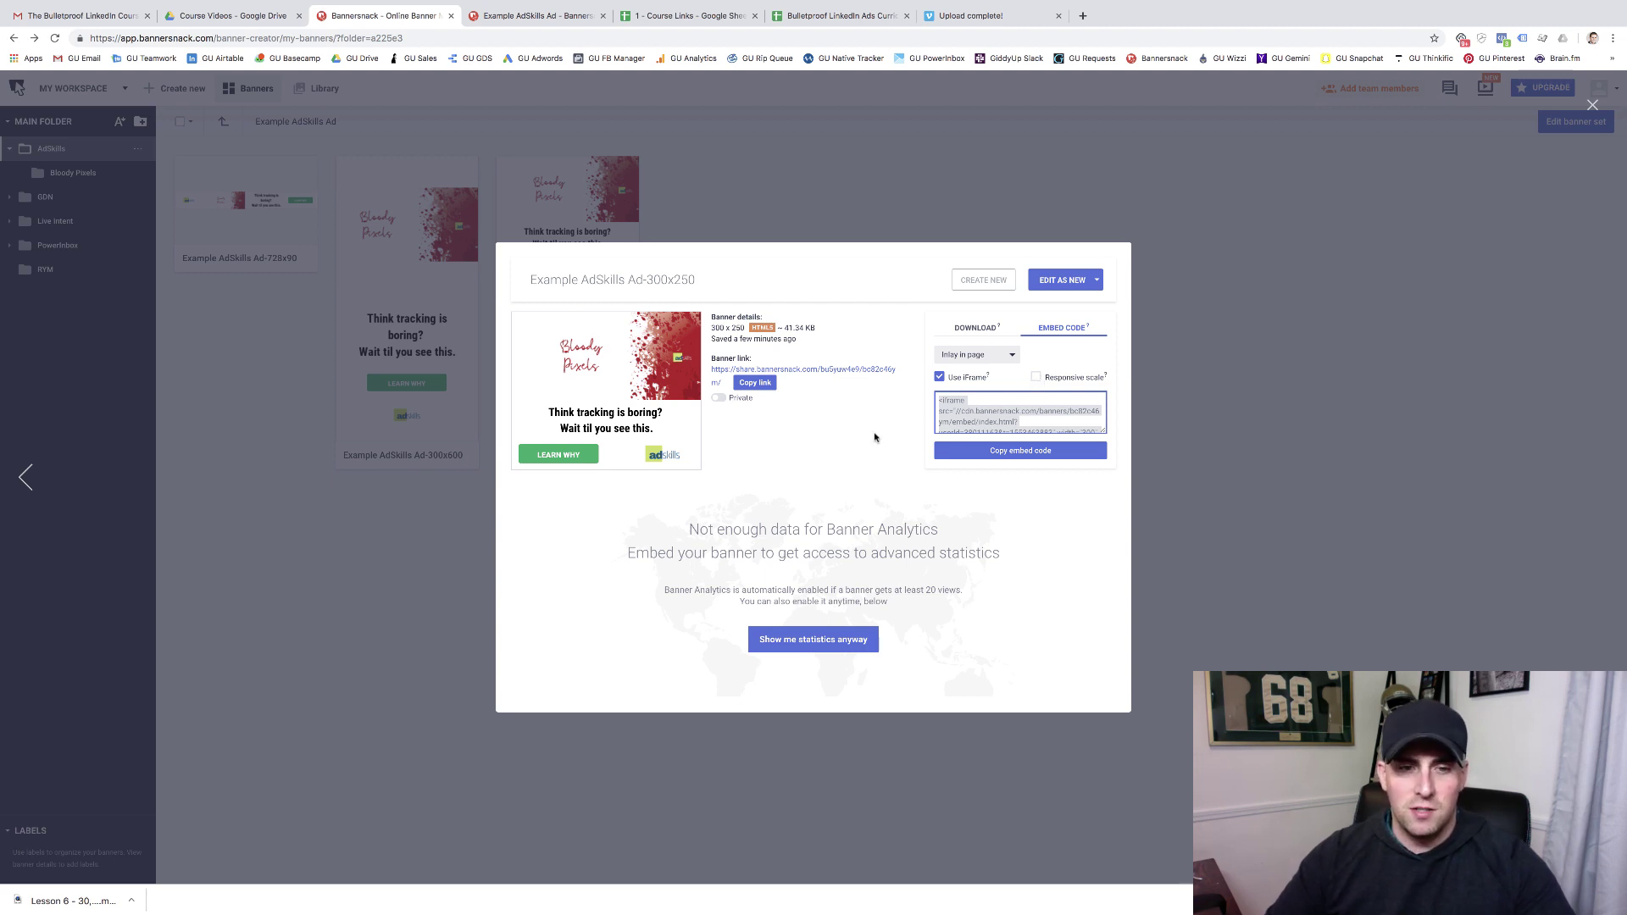
left_click(1191, 430)
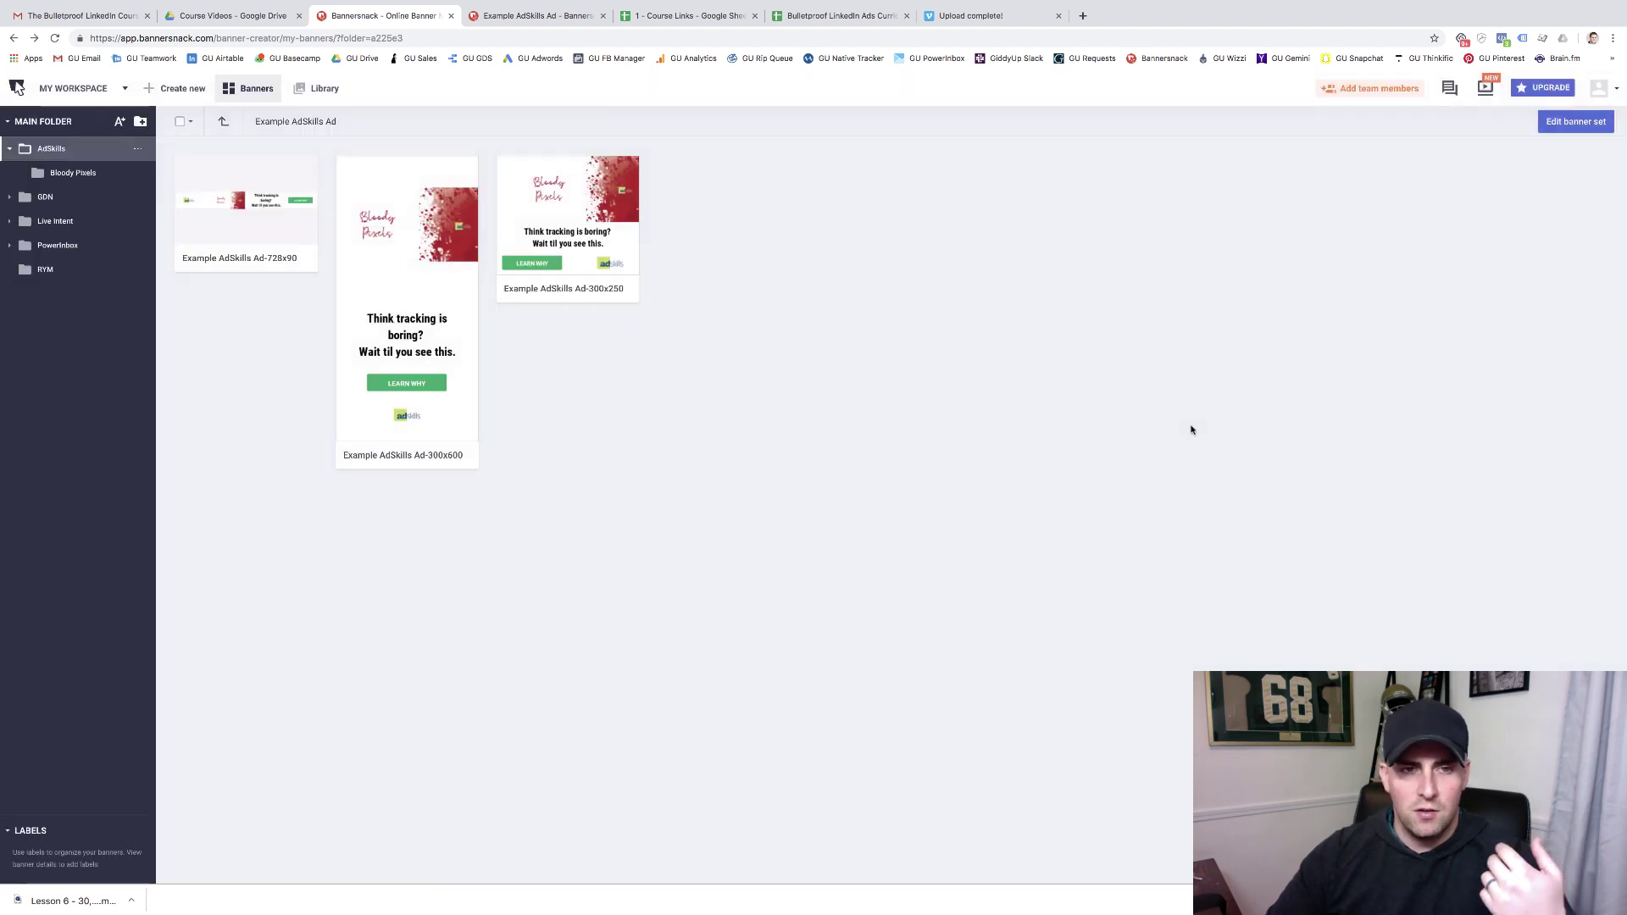